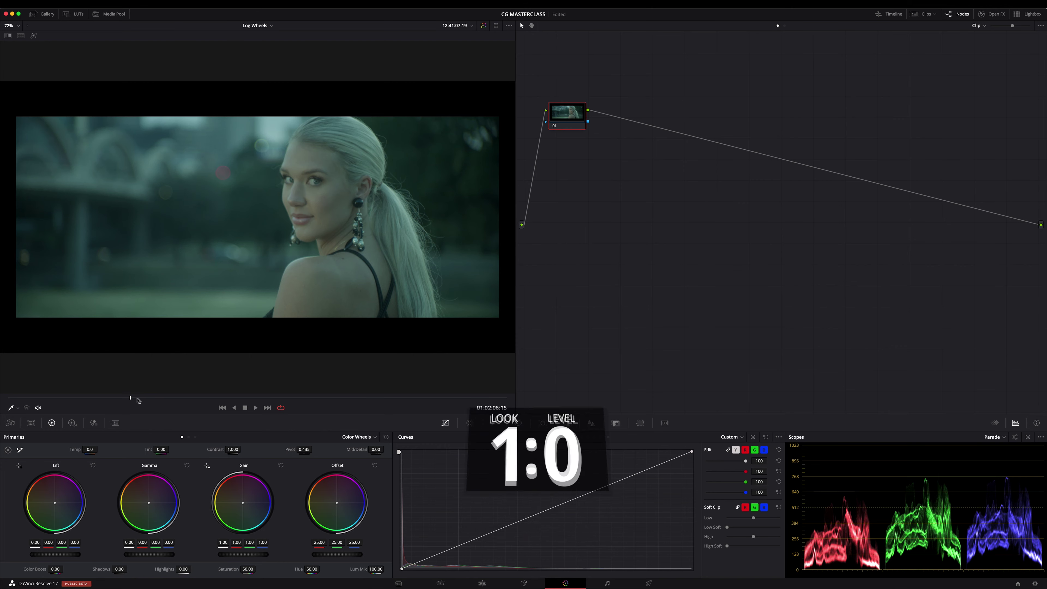
Scrub to a frame, check the color management settings without changes, and save the project.
mouse_move(163, 397)
mouse_down()
mouse_move(249, 399)
mouse_move(135, 398)
mouse_up()
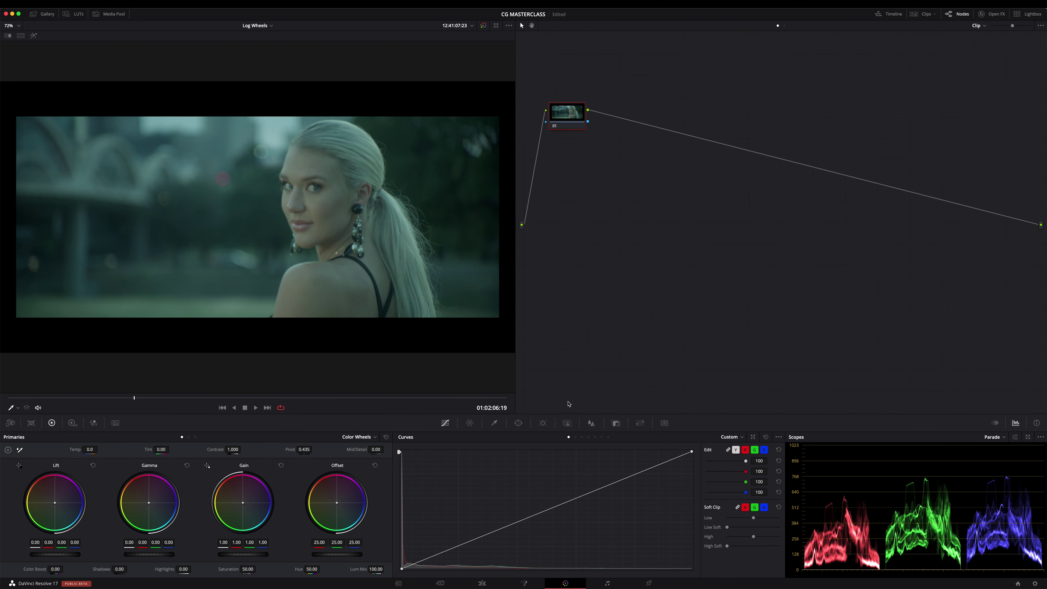
click(1035, 584)
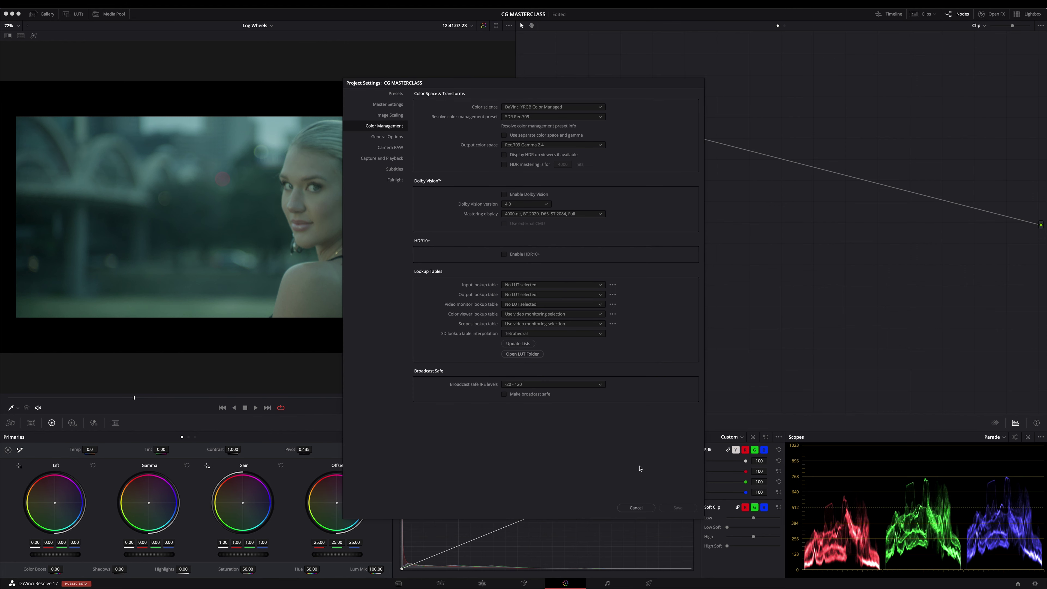
click(640, 506)
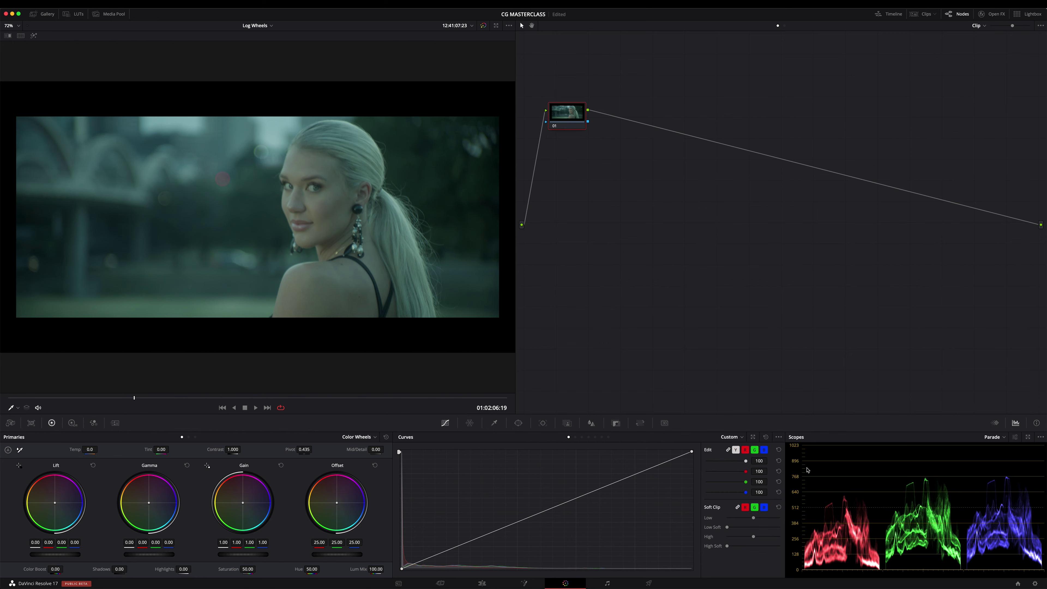
key(ctrl+s)
Raise node 01's Saturation to 96.40, Temp to 980.0 and Tint to 81.50.
mouse_move(248, 569)
mouse_down()
mouse_move(380, 563)
mouse_move(371, 563)
mouse_up()
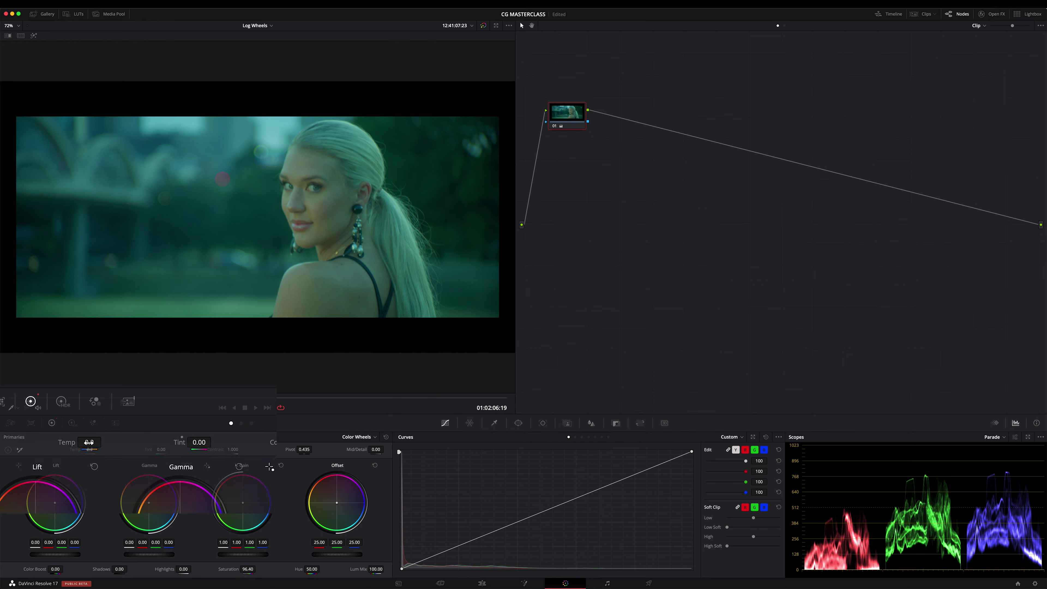
drag(93, 450, 139, 442)
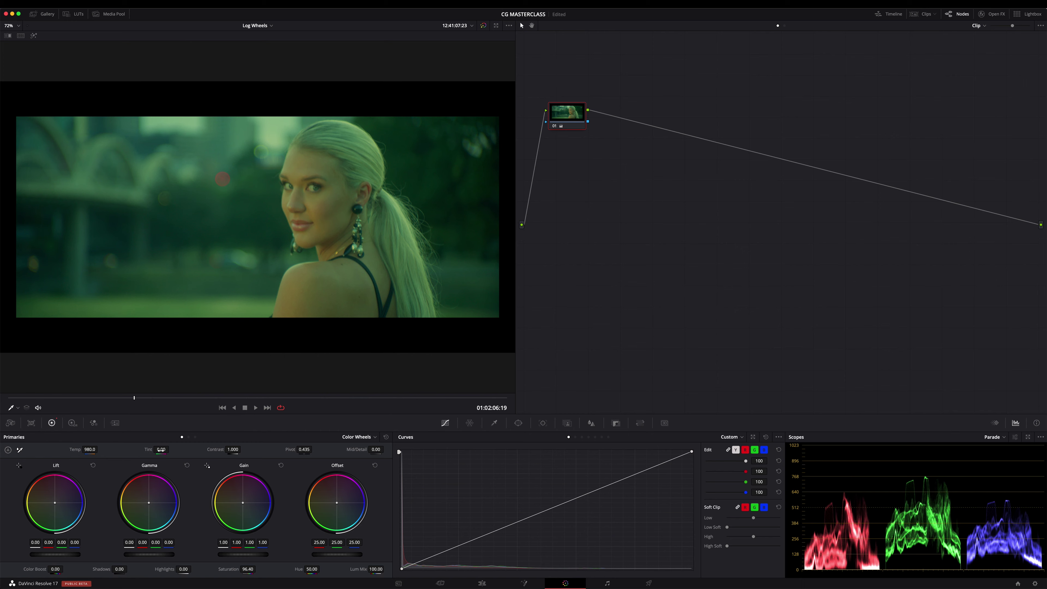
drag(160, 450, 169, 451)
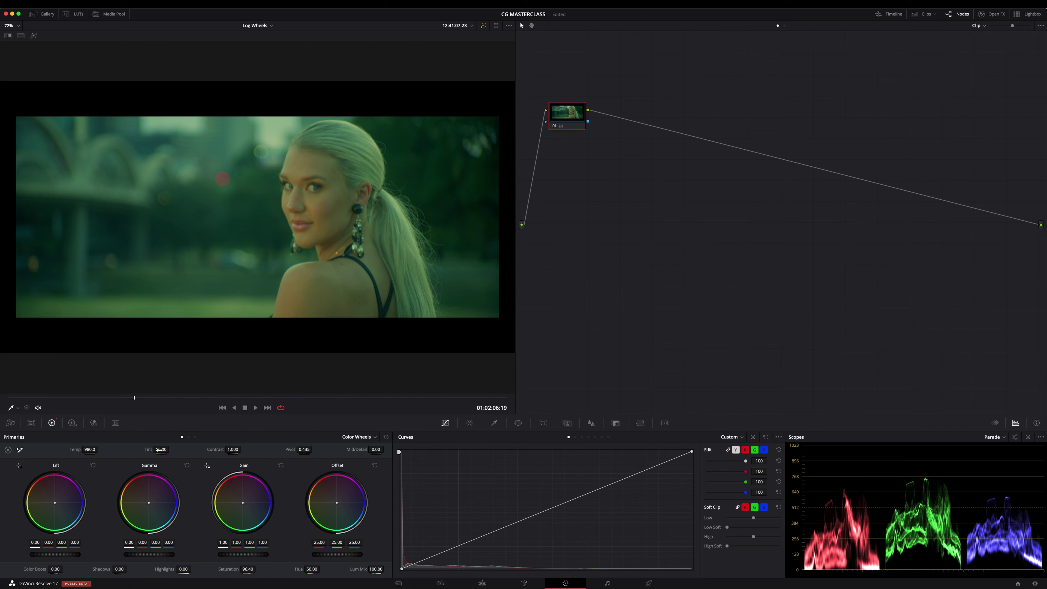
drag(160, 450, 229, 444)
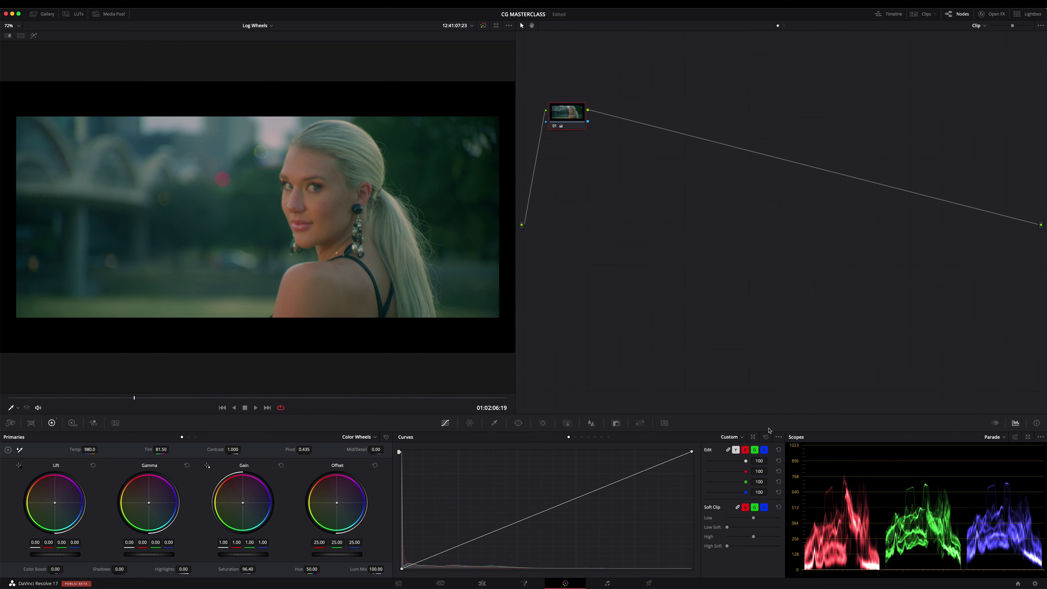
Show the Keyframes panel instead of the scopes, float the scopes aside, and bypass node 01.
key(ctrl+shift+k)
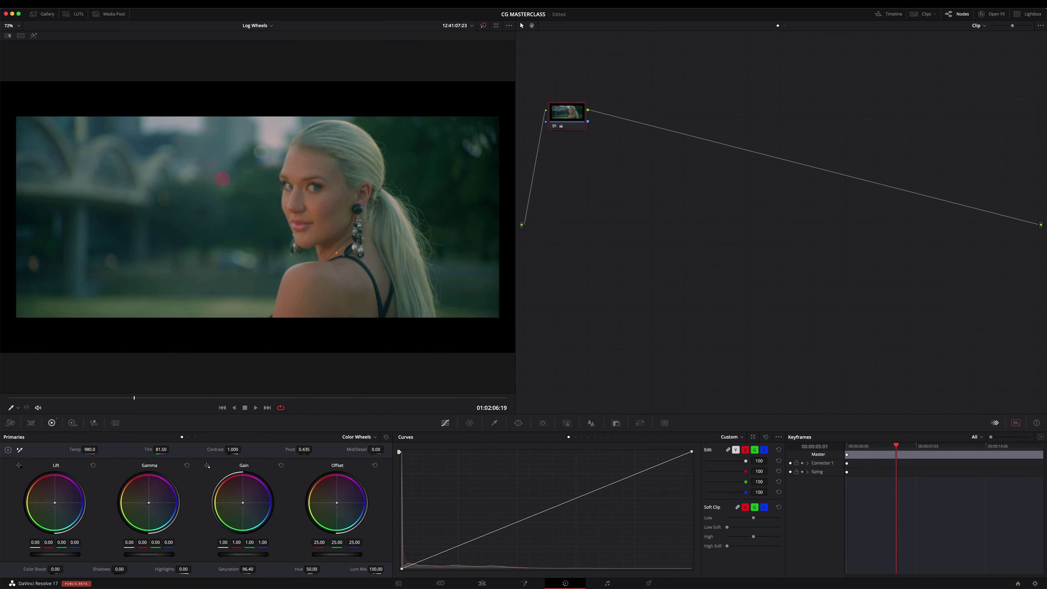
key(ctrl+shift+w)
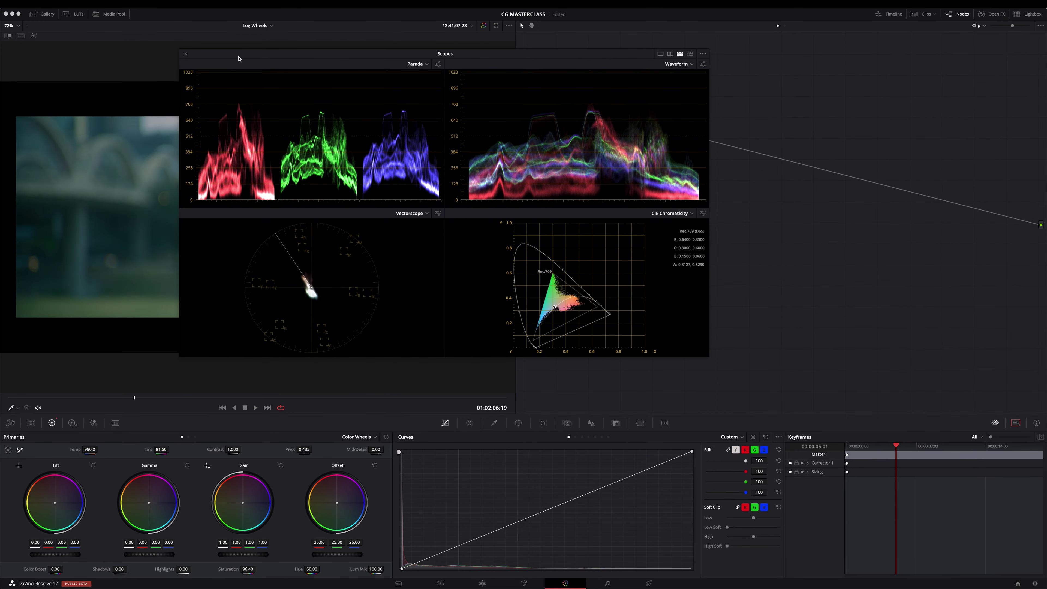
drag(239, 59, 1046, 62)
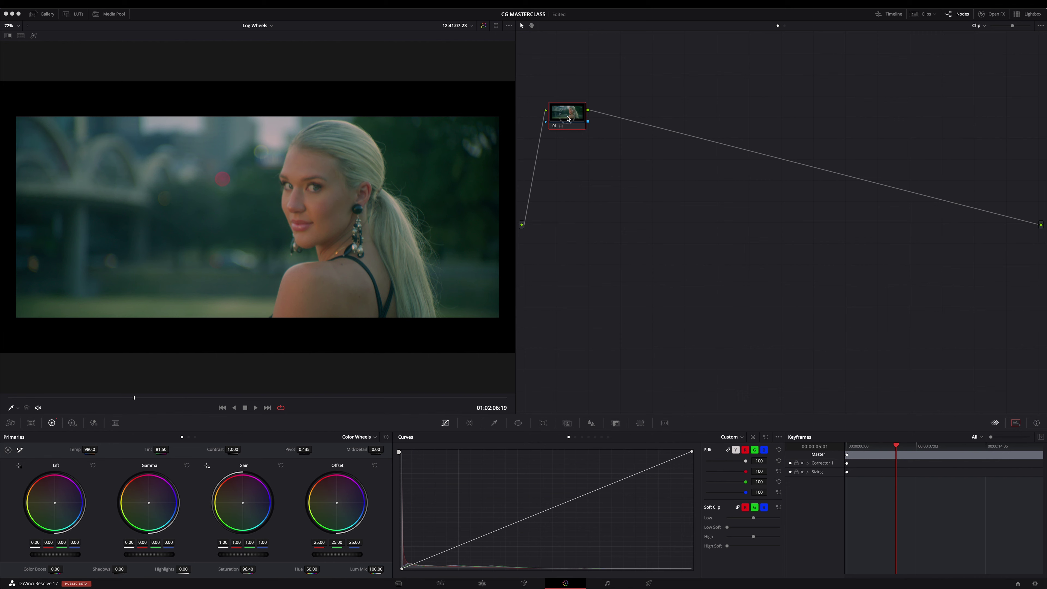
key(ctrl+d)
key(ctrl+d)
Shift node 01's Offset to 28.53, 23.16, 21.45 and nudge Gain slightly greener.
drag(337, 503, 334, 494)
drag(337, 541, 334, 542)
drag(355, 542, 343, 542)
drag(243, 504, 242, 511)
Add serial node 02 after node 01 and zoom into the viewer.
key(alt+s)
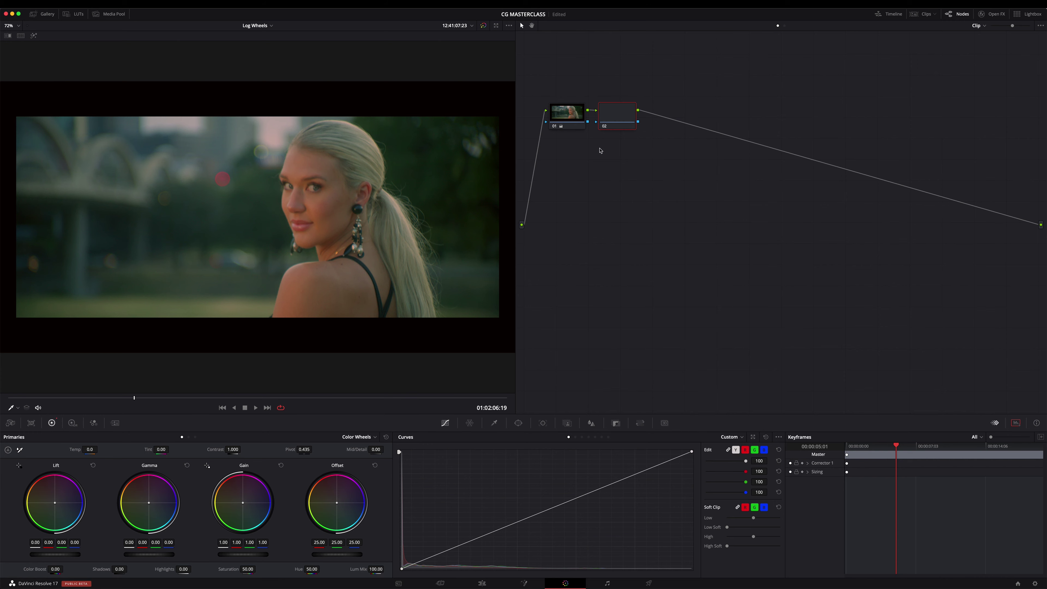
drag(612, 119, 618, 118)
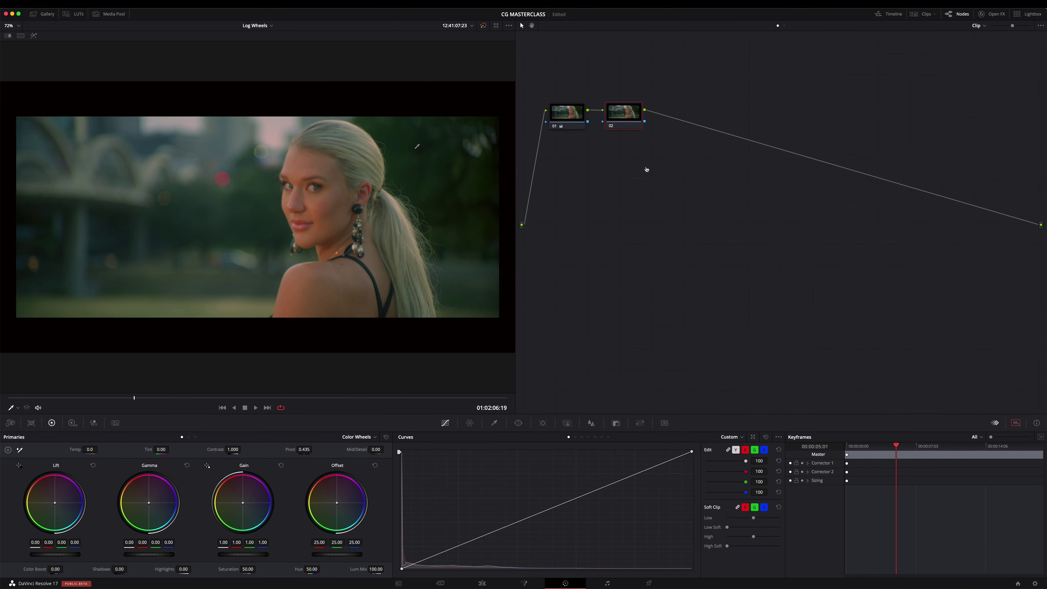
scroll(363, 196, up, 2)
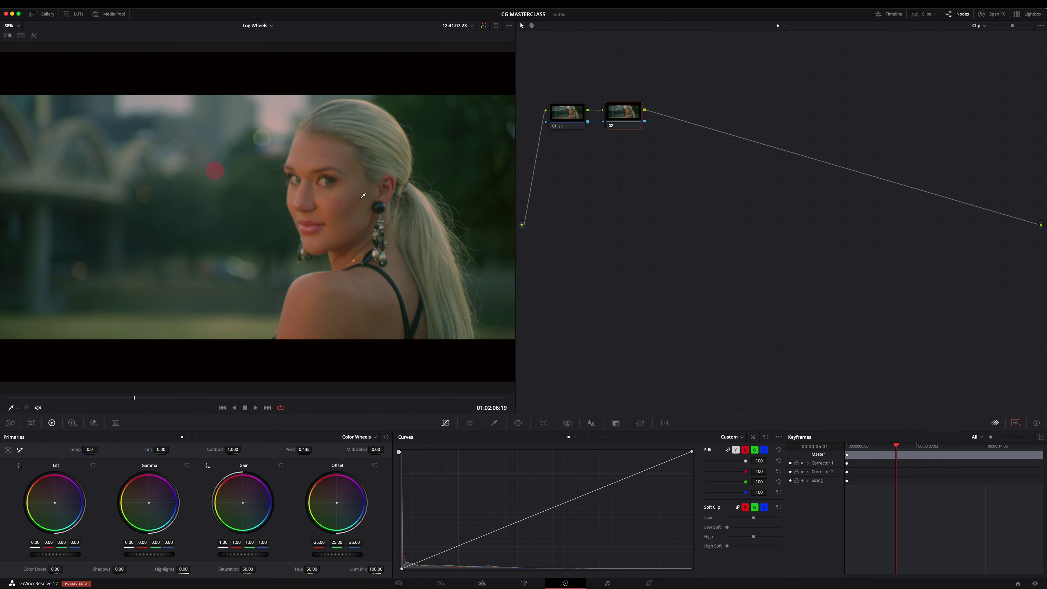
scroll(363, 196, up, 3)
scroll(363, 195, up, 2)
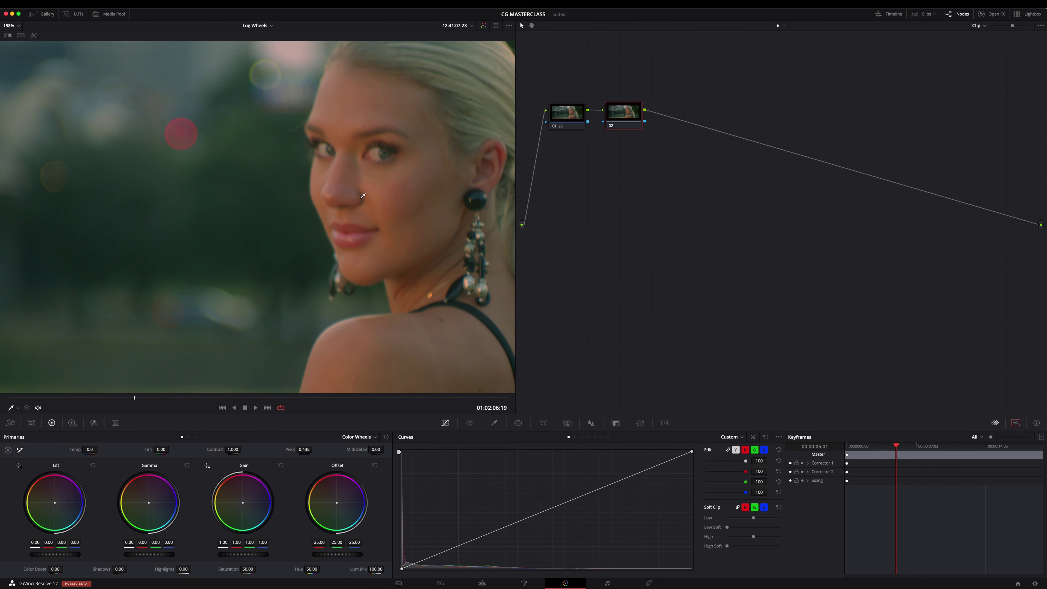
scroll(363, 195, right, 1)
scroll(363, 196, right, 5)
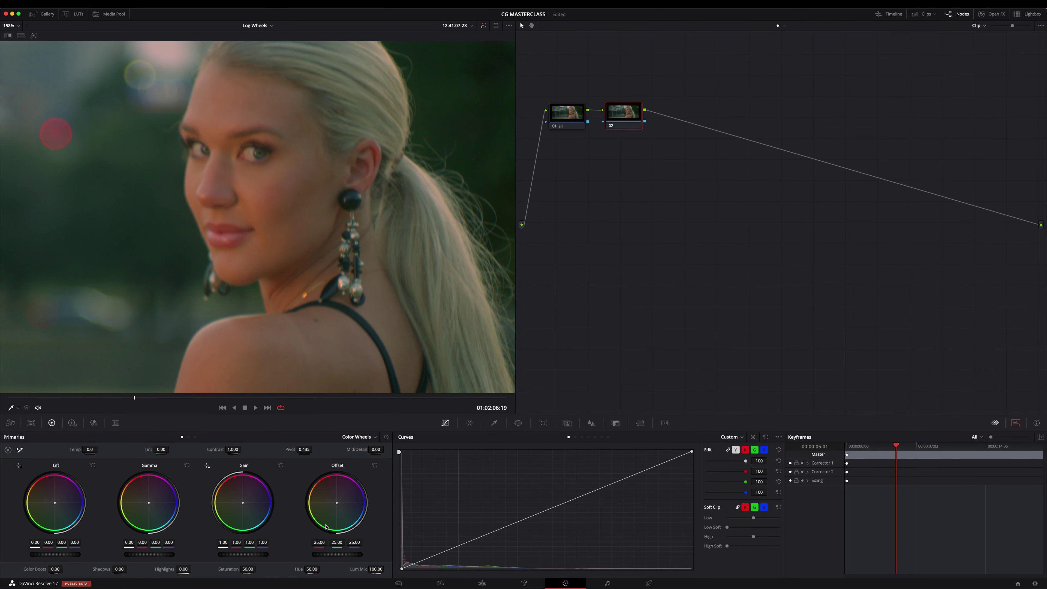
Set node 02's Hue to 51.40, raise red and lower green Offset, then save.
click(311, 570)
drag(312, 570, 312, 570)
key(ctrl+d)
Set node 02's Gain to 0.94, 1.01, 1.03, compare with bypass, and widen the viewer.
key(ctrl+d)
drag(314, 543, 318, 542)
drag(349, 543, 337, 543)
click(547, 371)
key(ctrl+s)
drag(237, 542, 230, 543)
click(249, 543)
click(264, 543)
key(ctrl+d)
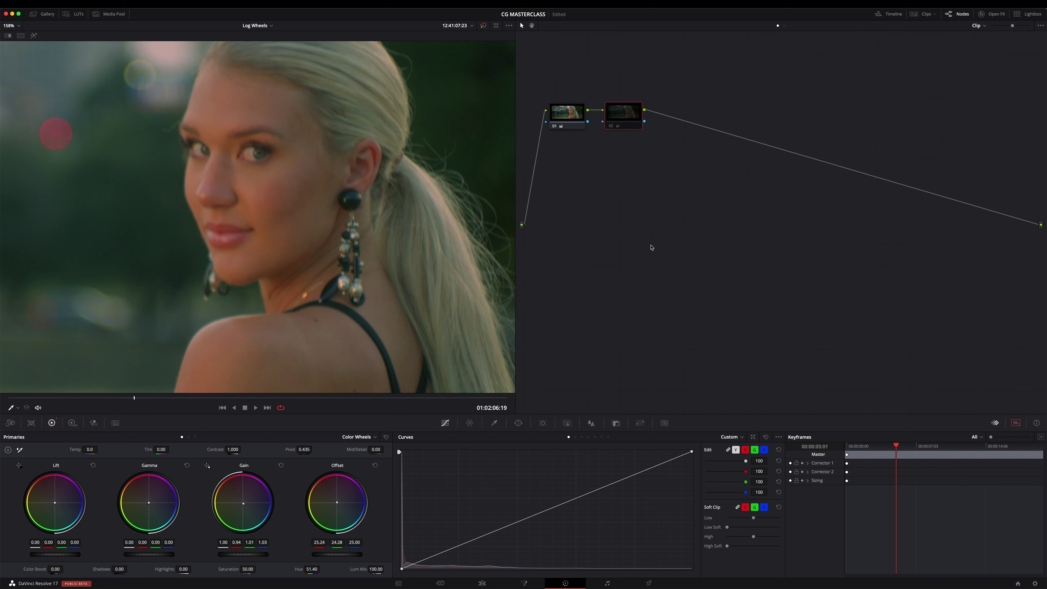
key(ctrl+d)
key(ctrl+d)
key(ctrl+d)
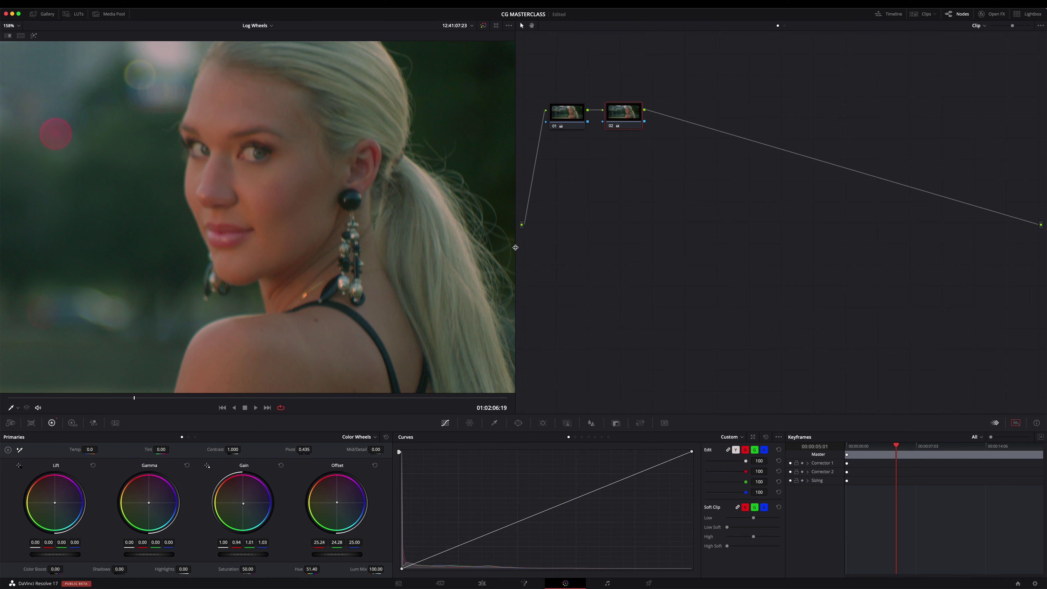
drag(516, 248, 576, 248)
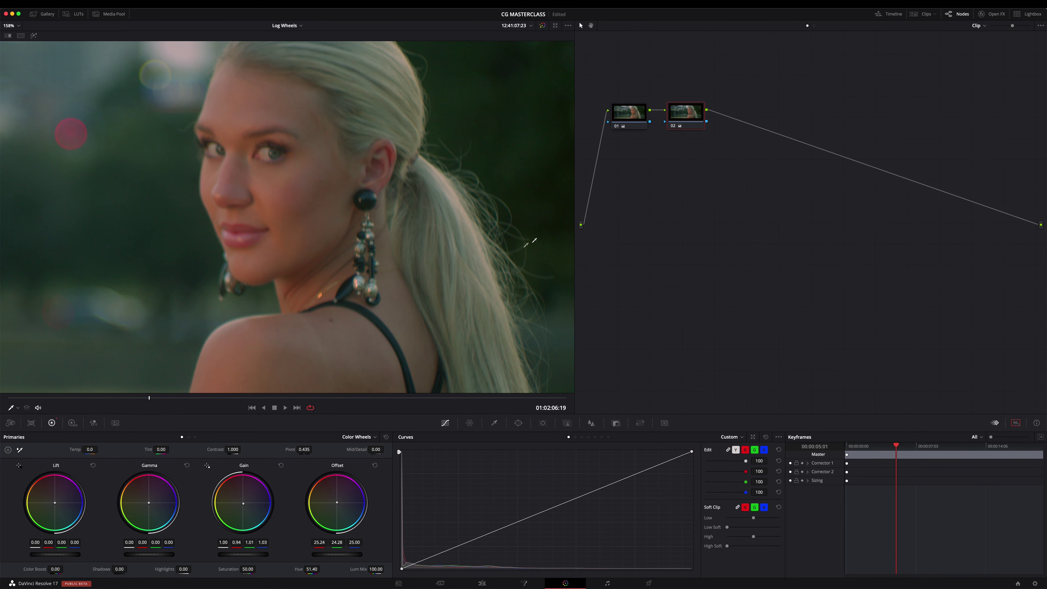
Lower node 02's Saturation to 46.80, compare with bypass, and fit the full frame in the viewer.
drag(247, 569, 243, 570)
key(ctrl+d)
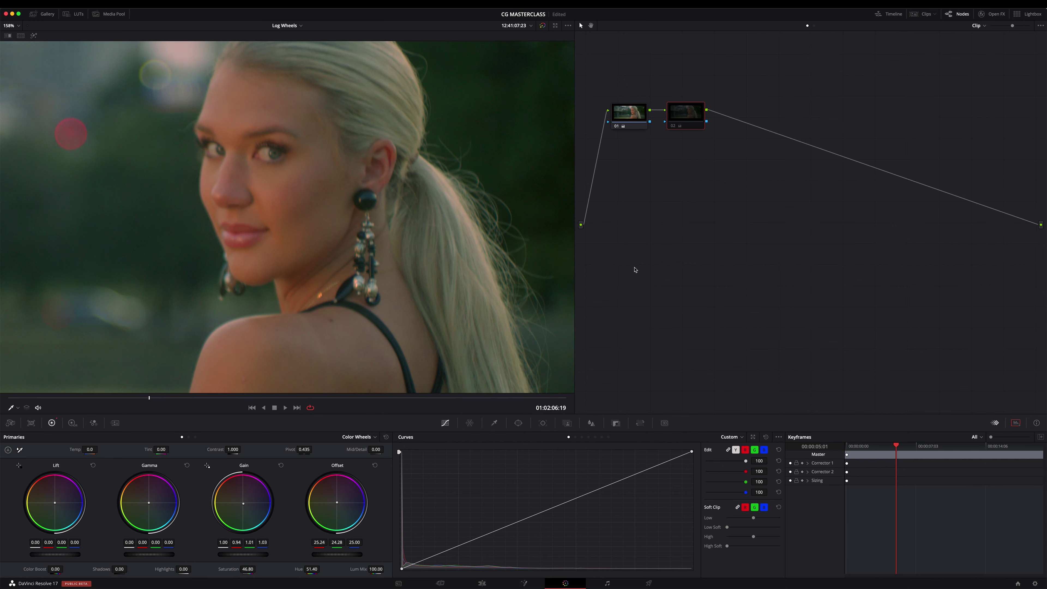
key(ctrl+d)
key(ctrl+d)
key(ctrl+d)
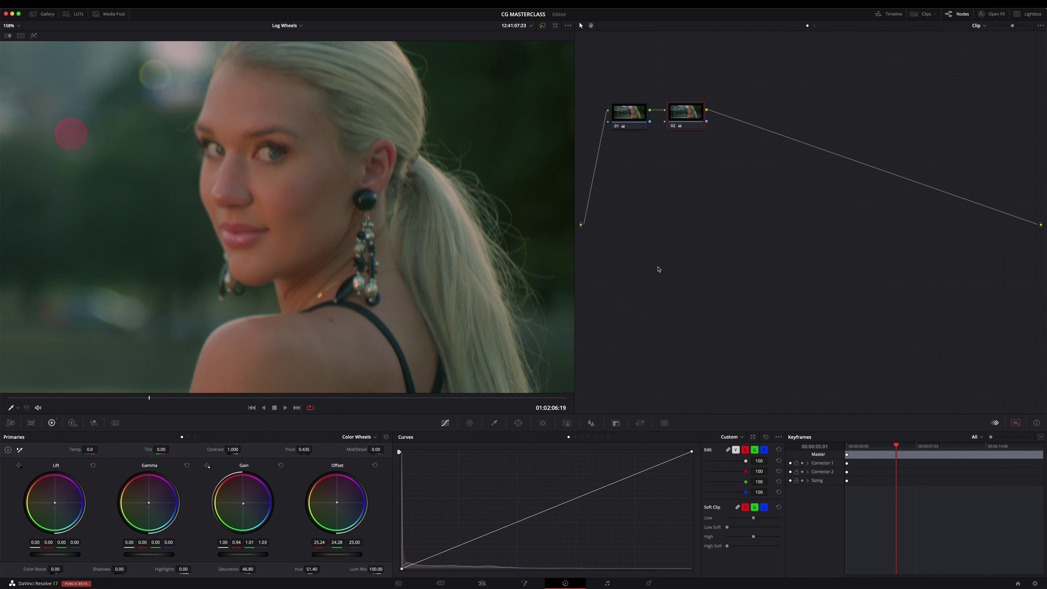
key(shift+z)
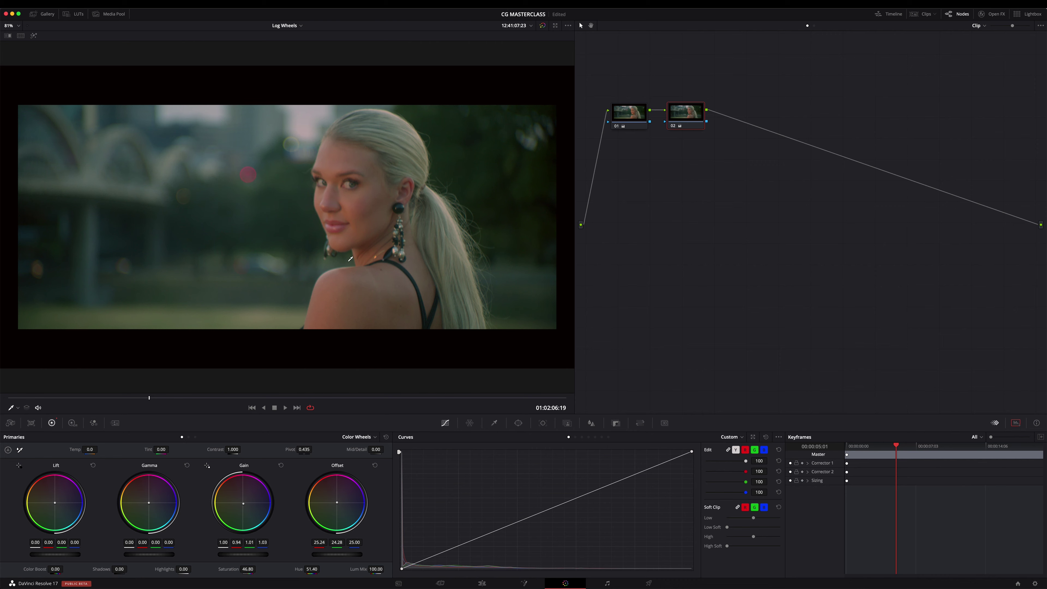
key(ctrl+d)
key(ctrl+d)
Label node 02 BAL SKIN.
right_click(683, 117)
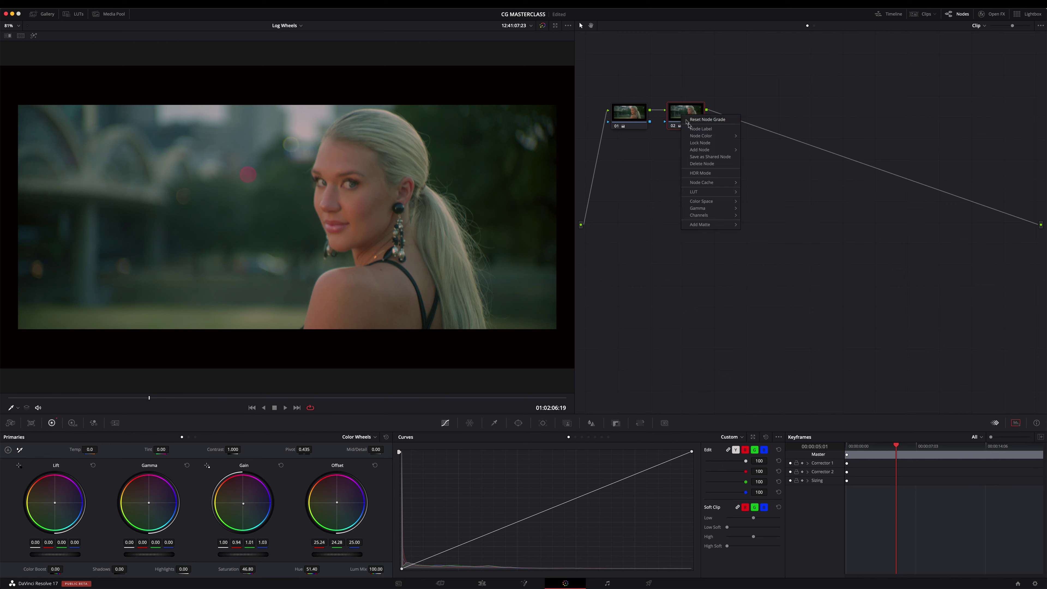
click(692, 130)
text(BAL SKIN)
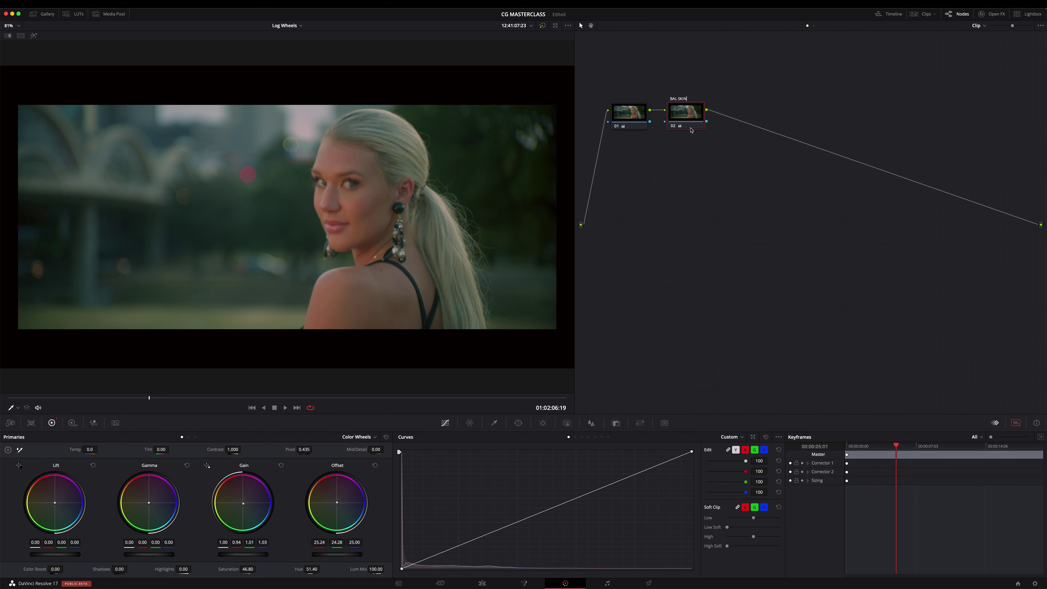
key(Return)
Add serial node 03 labelled OFFSET and show the Primaries as bars.
key(alt+s)
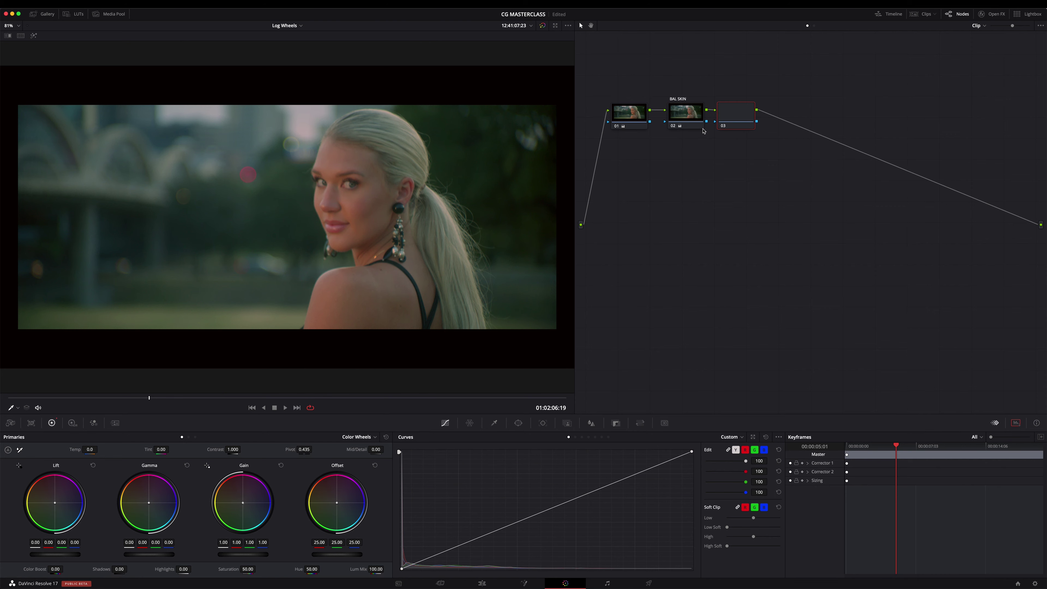
drag(728, 119, 732, 117)
right_click(732, 116)
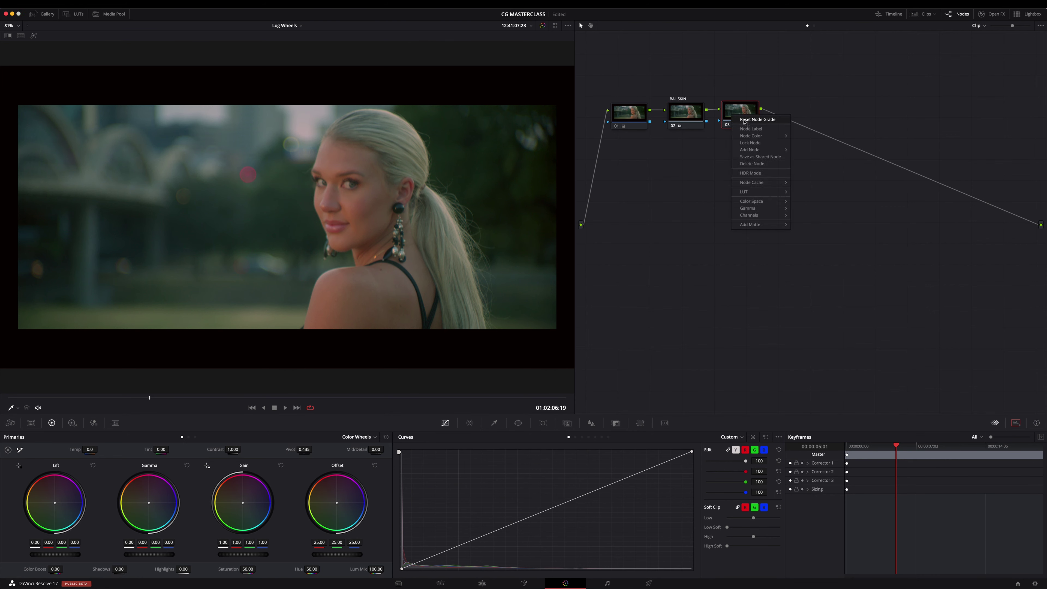
click(751, 129)
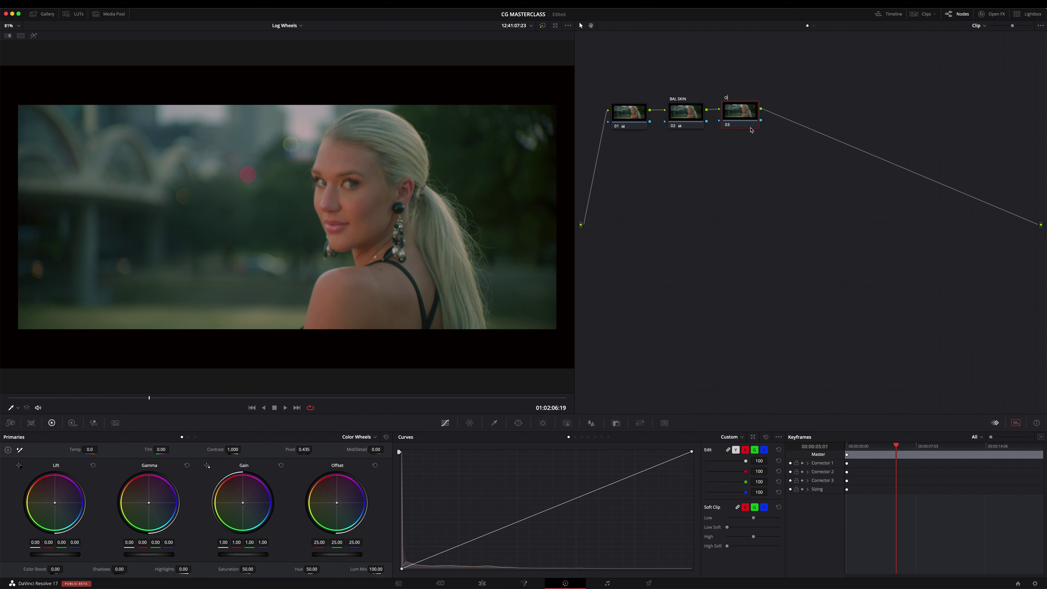
text(FFSET)
click(189, 437)
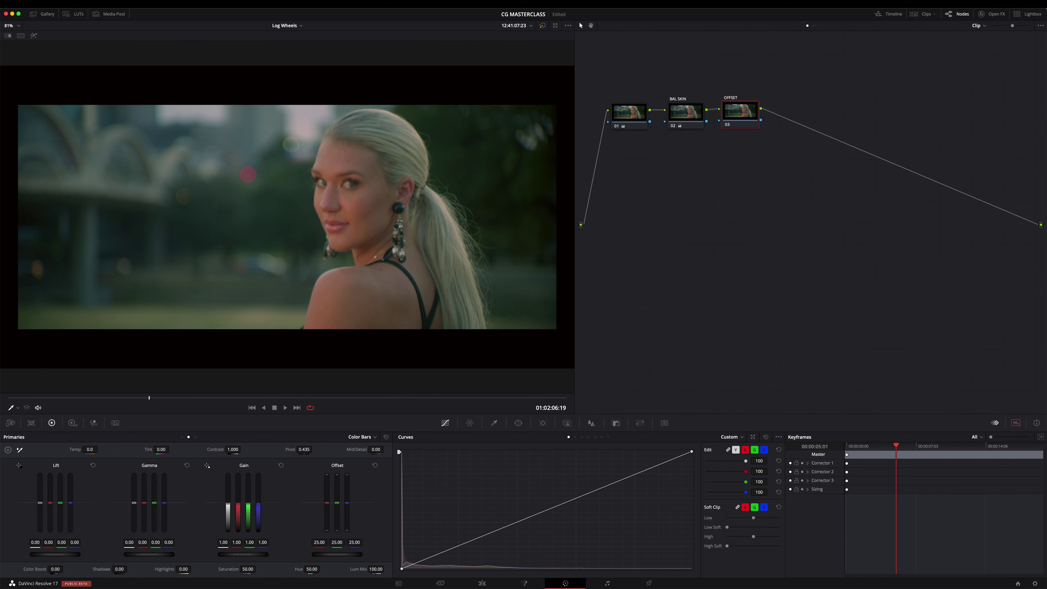
Float the scopes beside the image and lower the OFFSET node's Offset to 22.78, 23.56, 24.82.
key(ctrl+shift+w)
drag(719, 41, 535, 73)
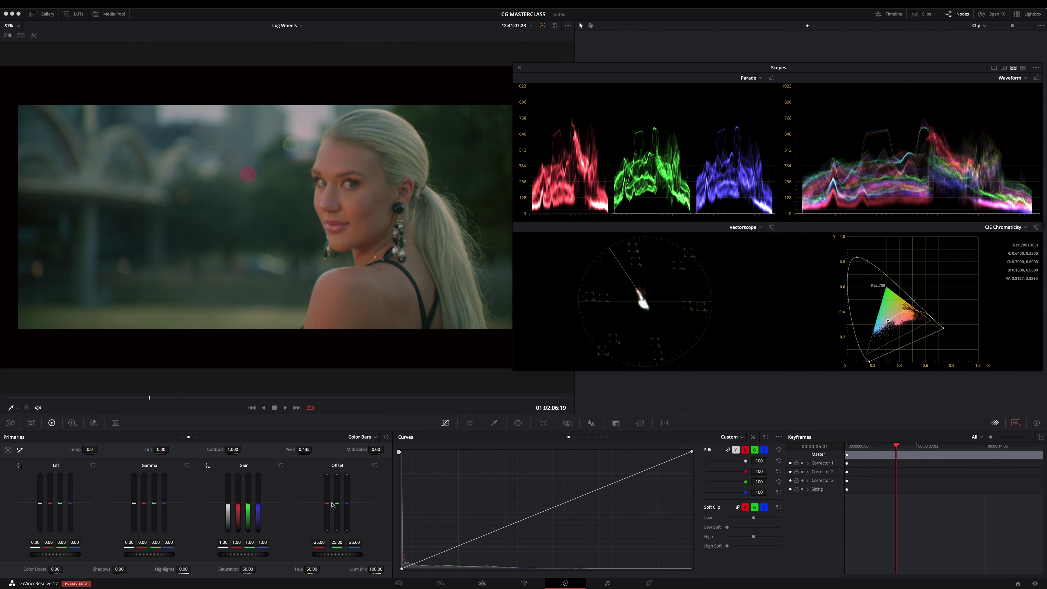
drag(337, 545, 328, 542)
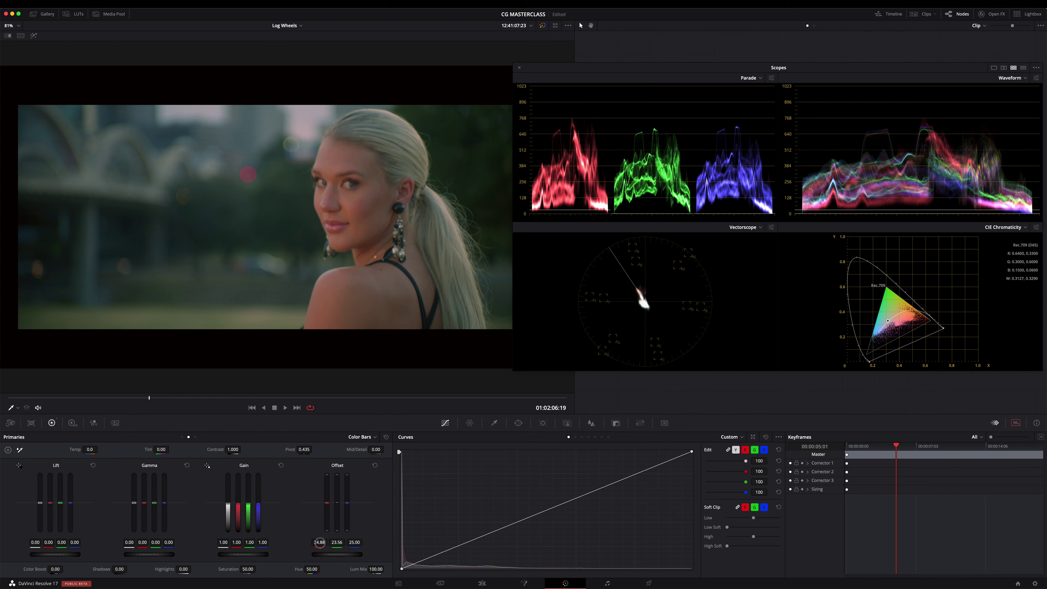
drag(319, 543, 308, 543)
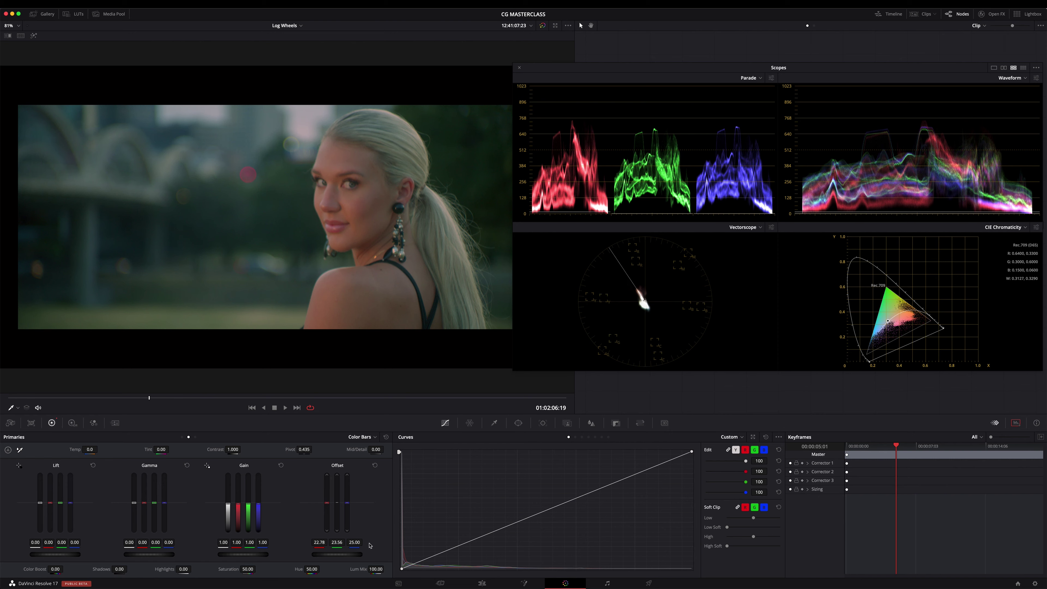
drag(354, 542, 353, 542)
drag(353, 542, 354, 542)
Clear the floating scopes, play the clip, and show the RGB parade scopes.
drag(613, 71, 1046, 108)
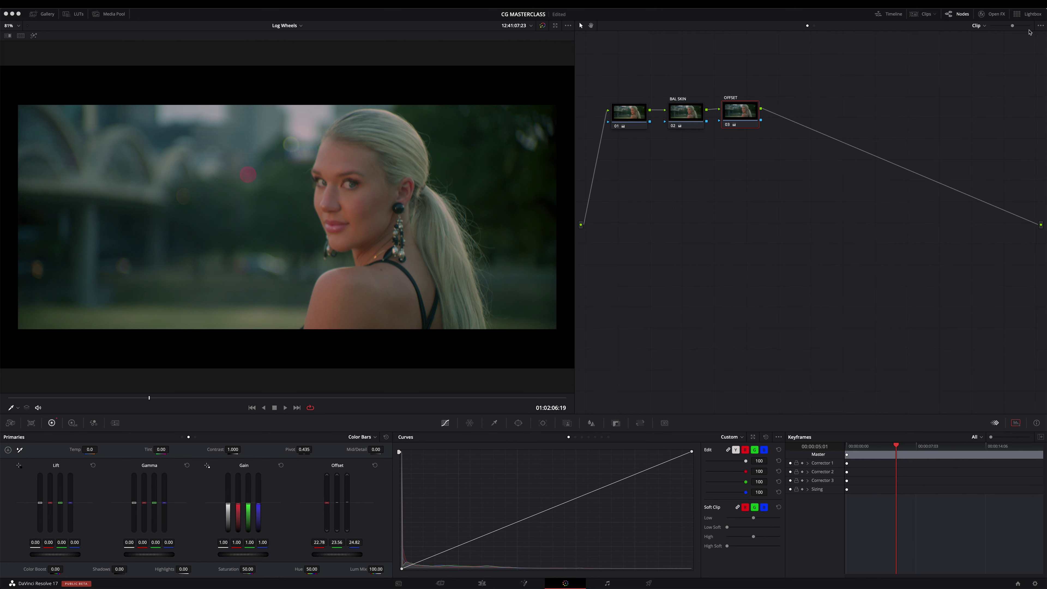
right_click(634, 116)
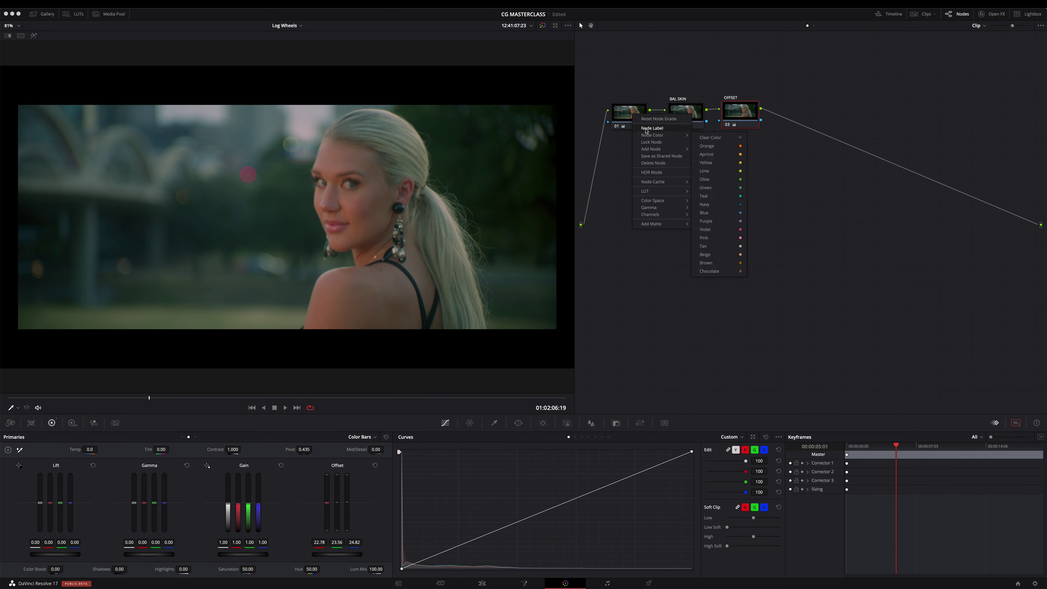
click(646, 132)
key(l)
key(l)
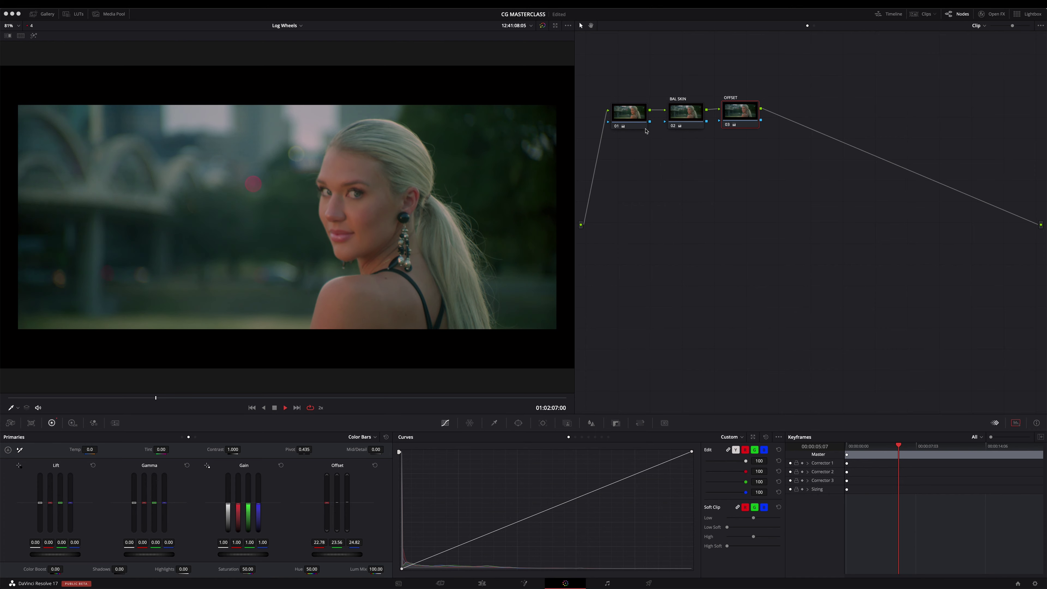
key(super+shift+w)
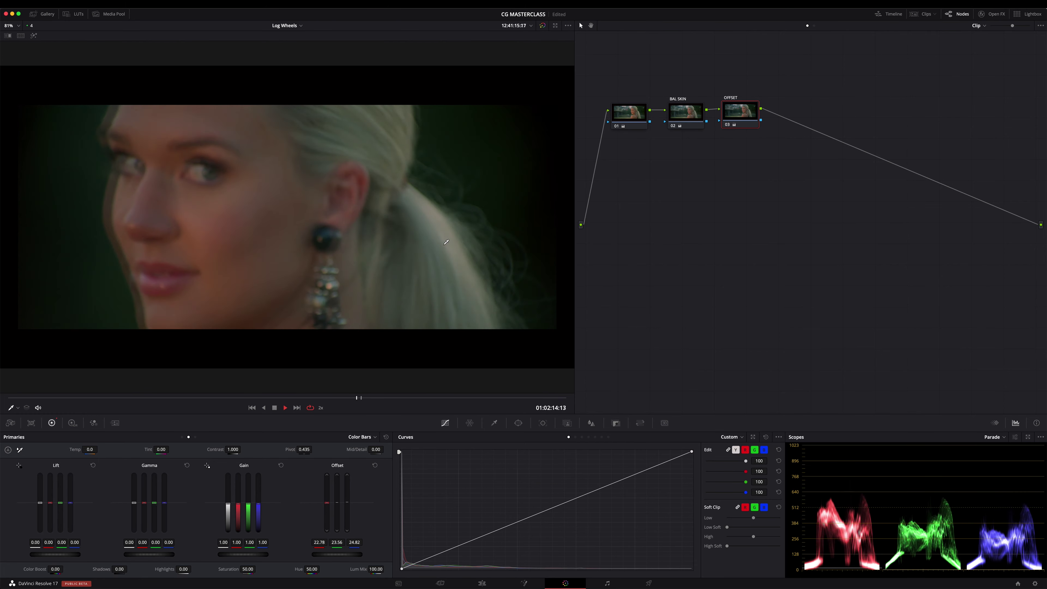
click(274, 407)
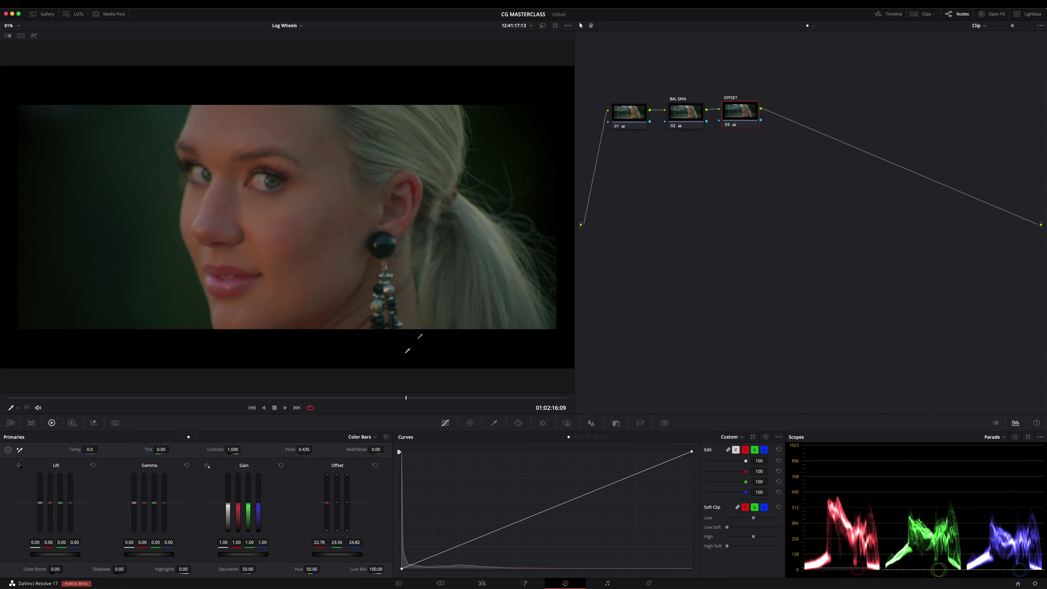
Label node 01 BALANCE and toggle the OFFSET node to compare at an earlier frame.
right_click(639, 122)
click(641, 125)
text(BALANCE)
key(Return)
key(ctrl+d)
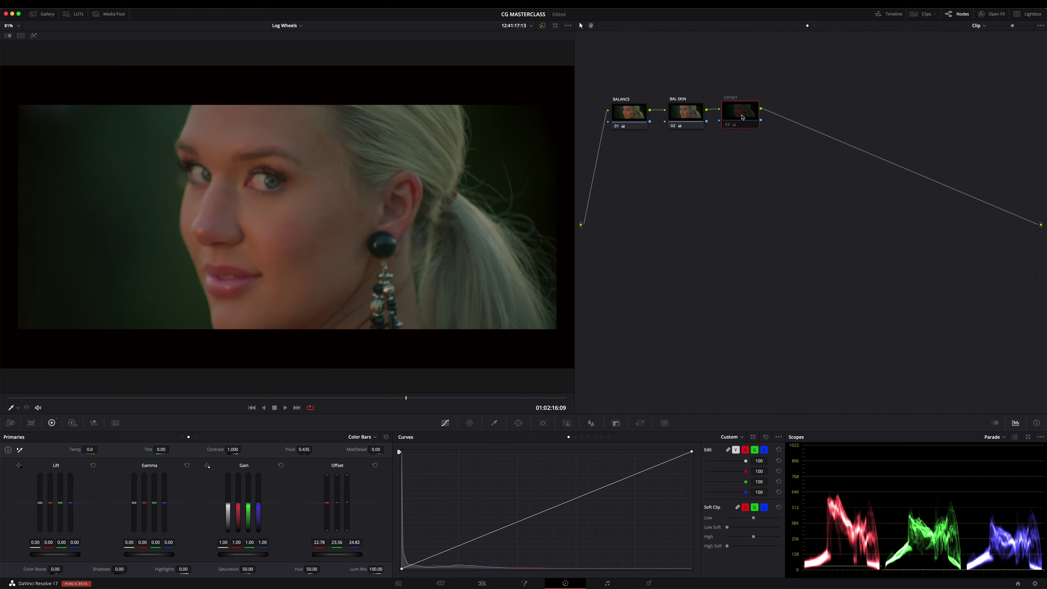
key(ctrl+d)
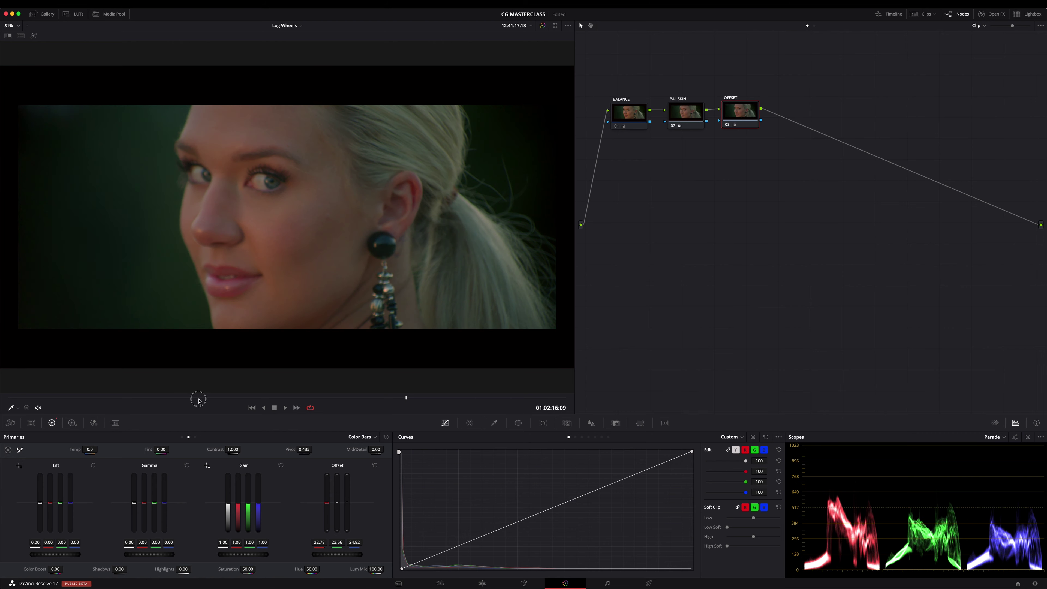
drag(197, 399, 149, 402)
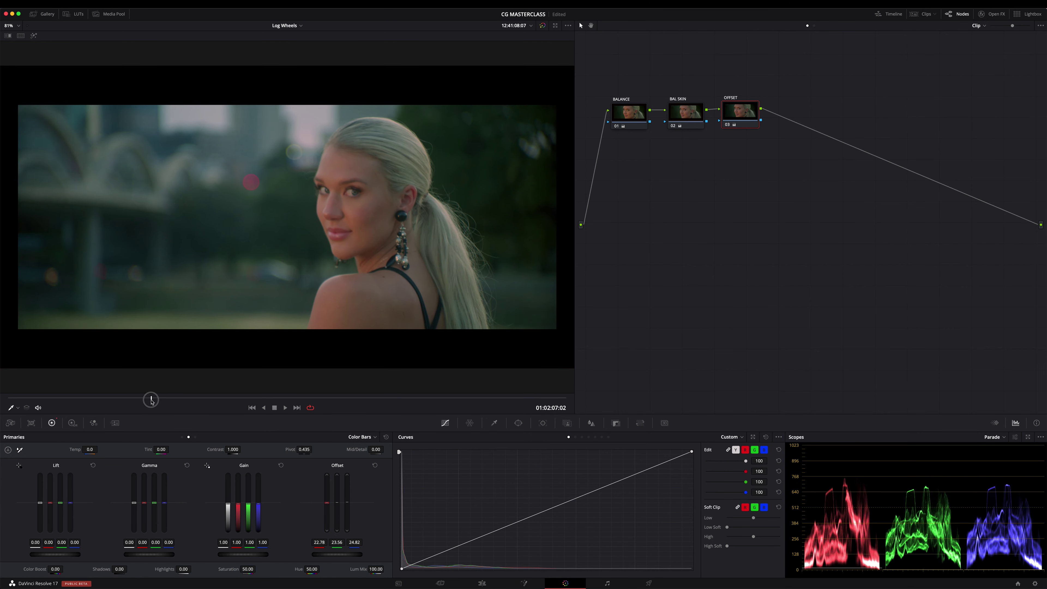
key(ctrl+d)
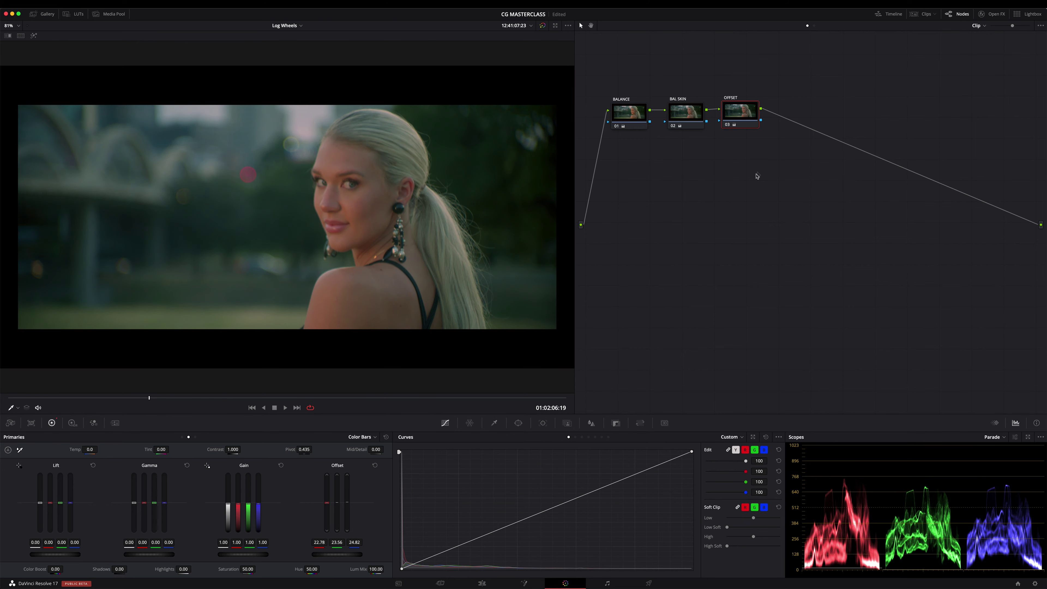
Review the settings of the BALANCE, BAL SKIN and OFFSET nodes.
drag(744, 119, 749, 121)
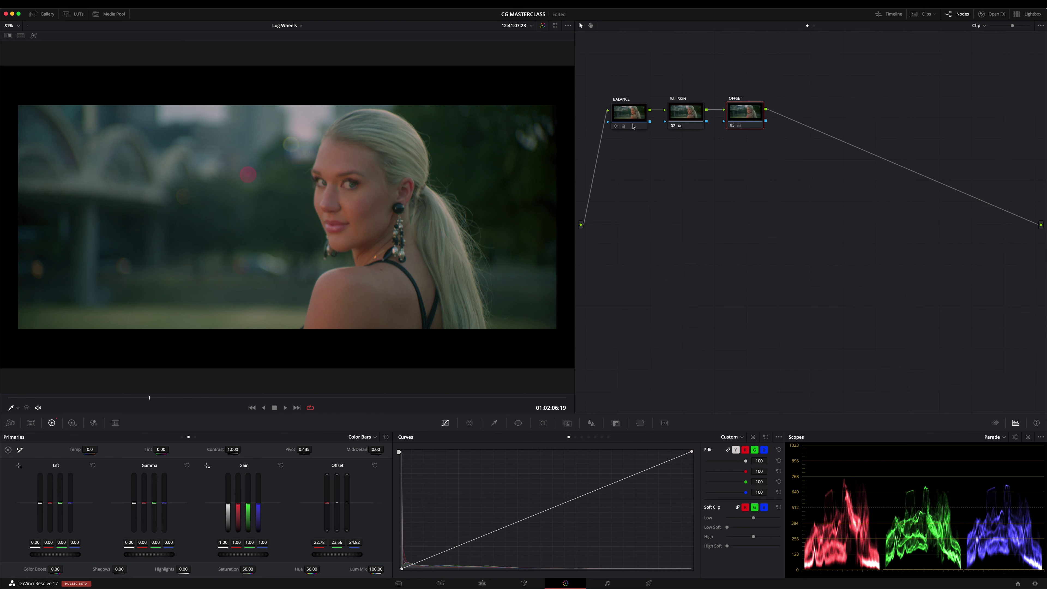
click(629, 115)
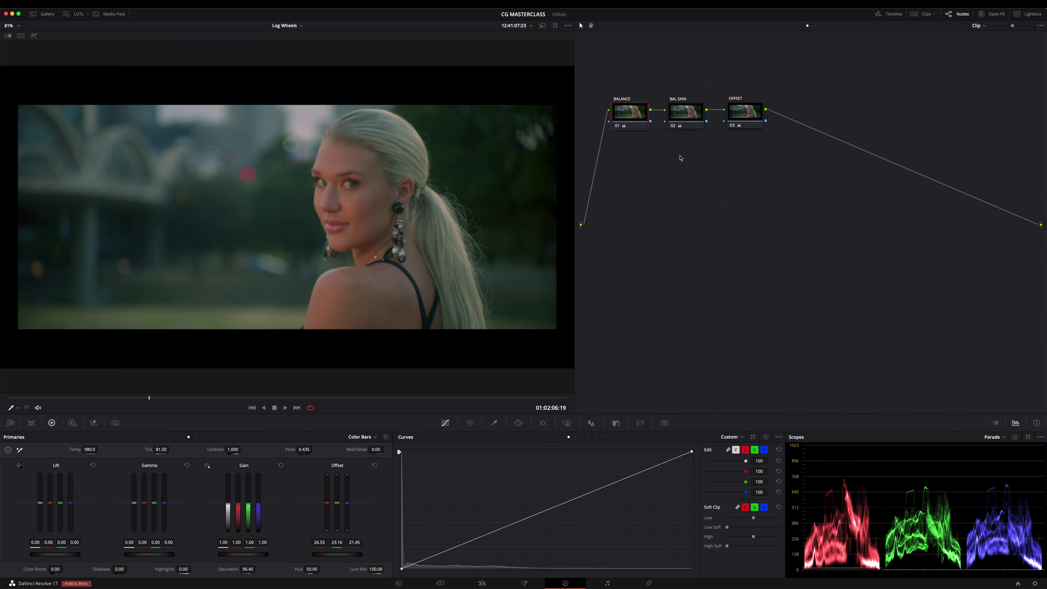
drag(684, 118, 688, 115)
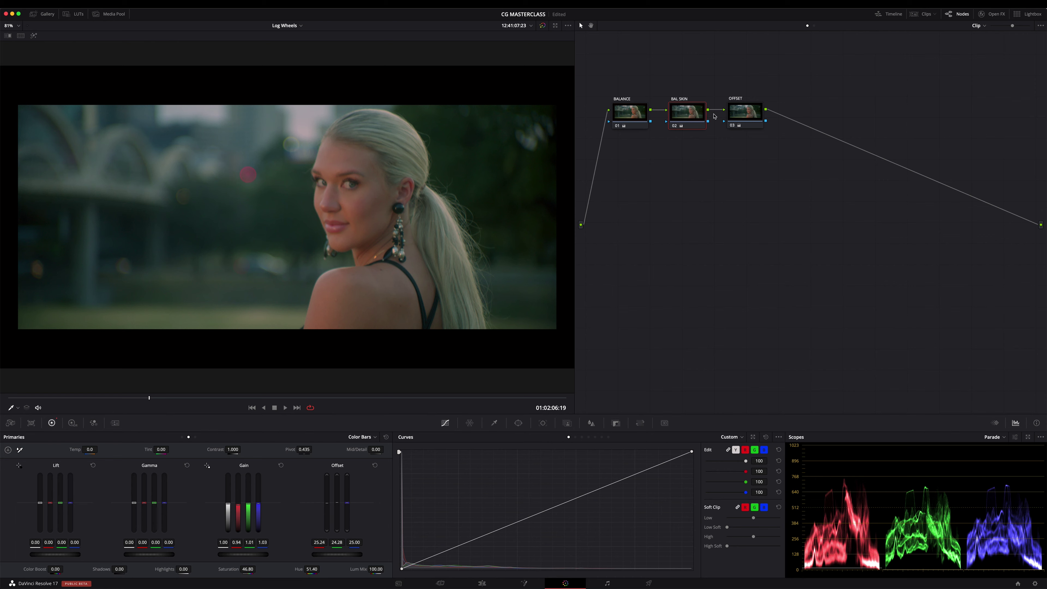
drag(740, 116, 740, 116)
Show the Color Wheels, reset Lift, and add node 04 below the chain after OFFSET.
click(181, 437)
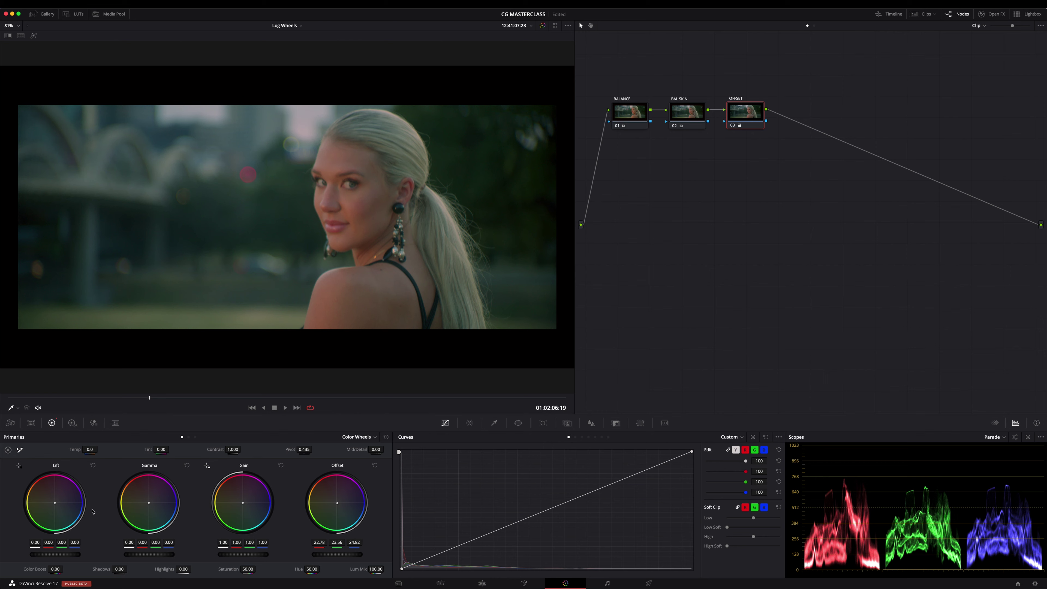
drag(55, 505, 48, 503)
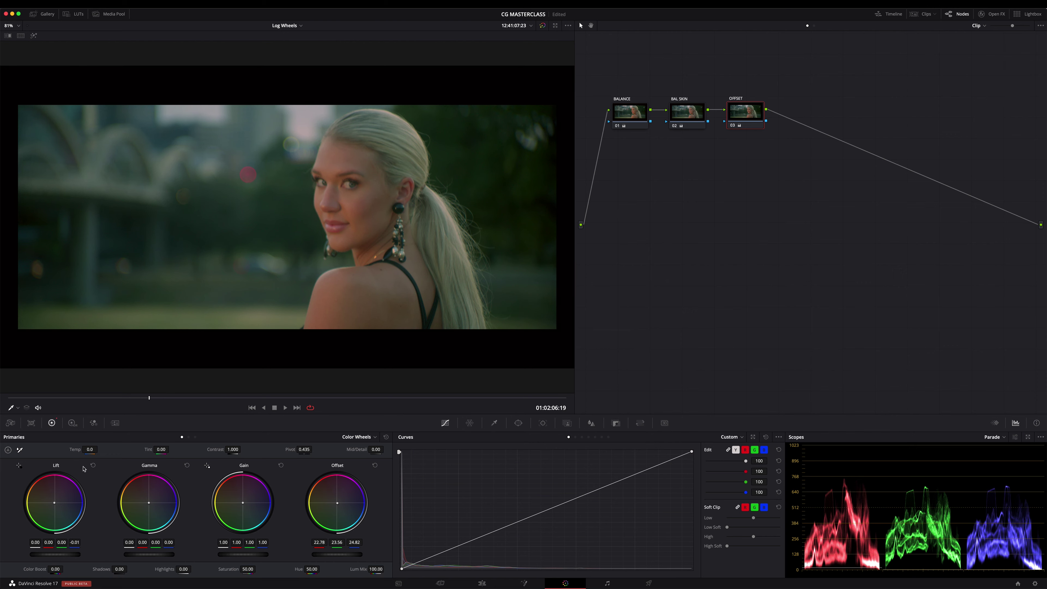
click(93, 466)
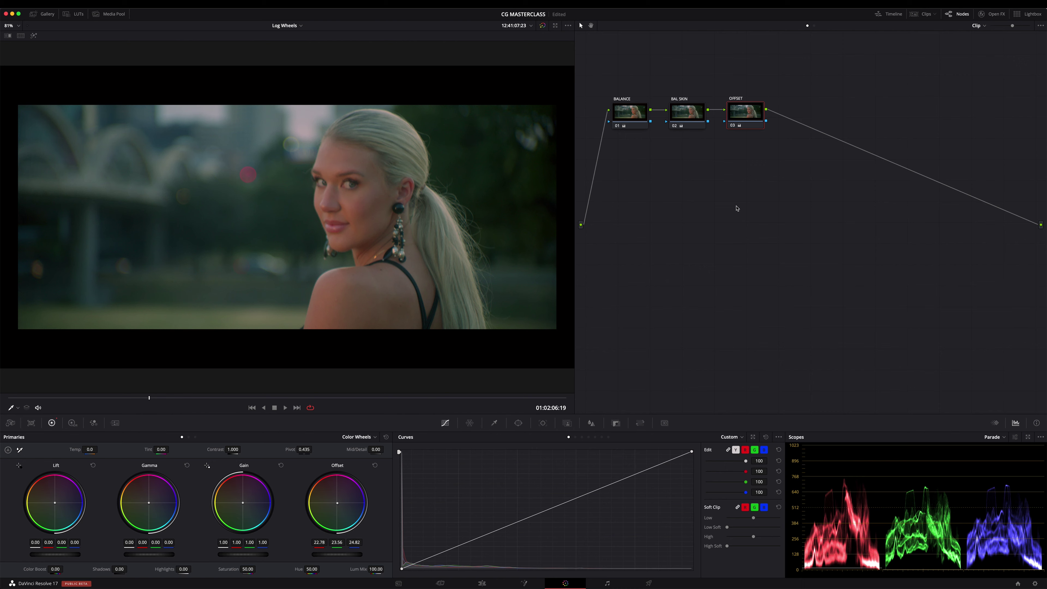
key(alt+s)
drag(794, 111, 631, 176)
Add layer node 05 below node 04 and label node 04 LOOK.
key(alt+l)
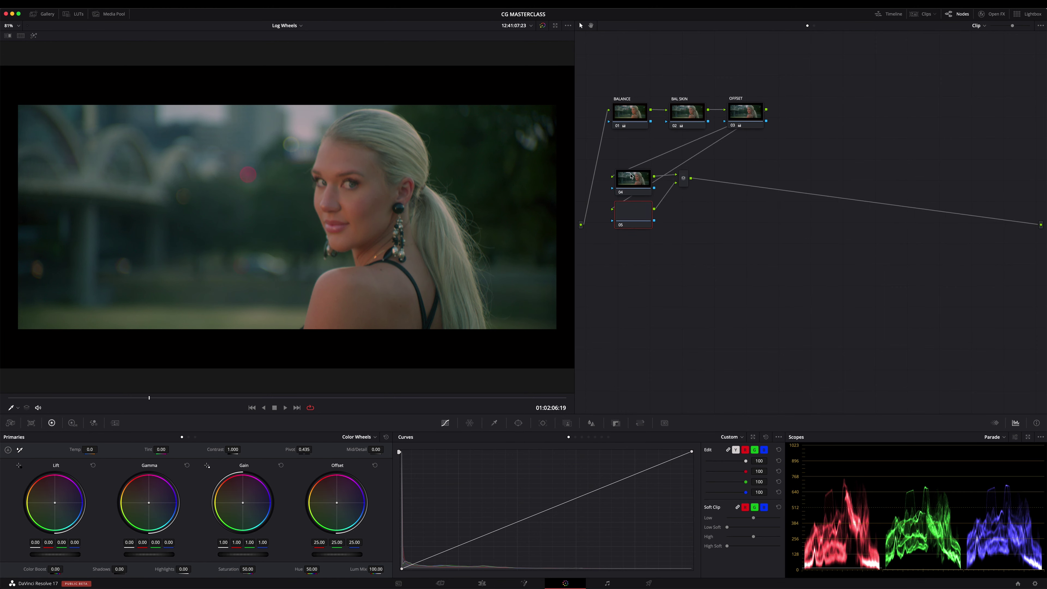
drag(634, 211, 634, 222)
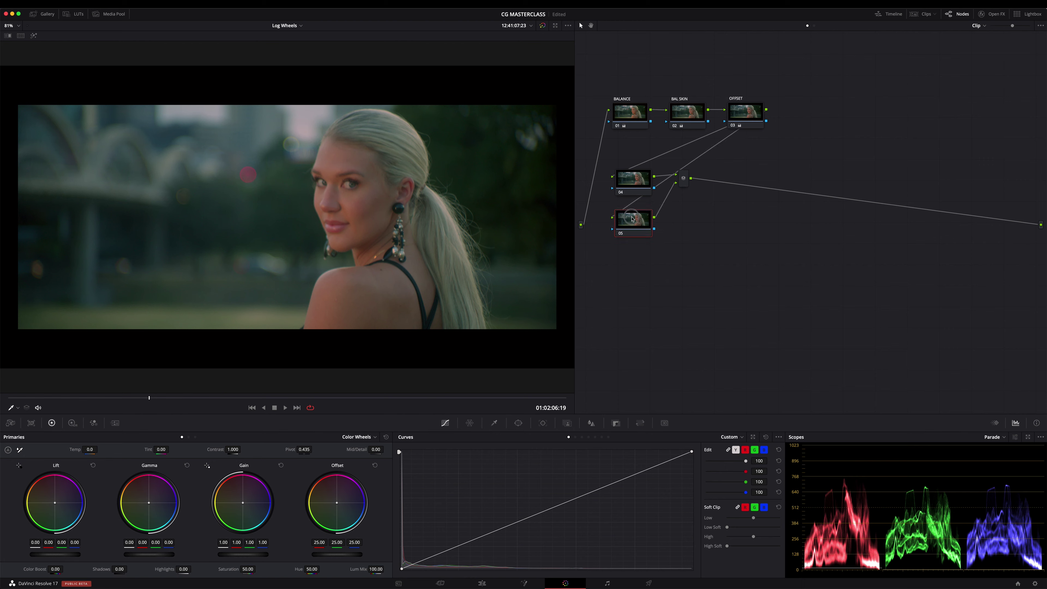
right_click(632, 180)
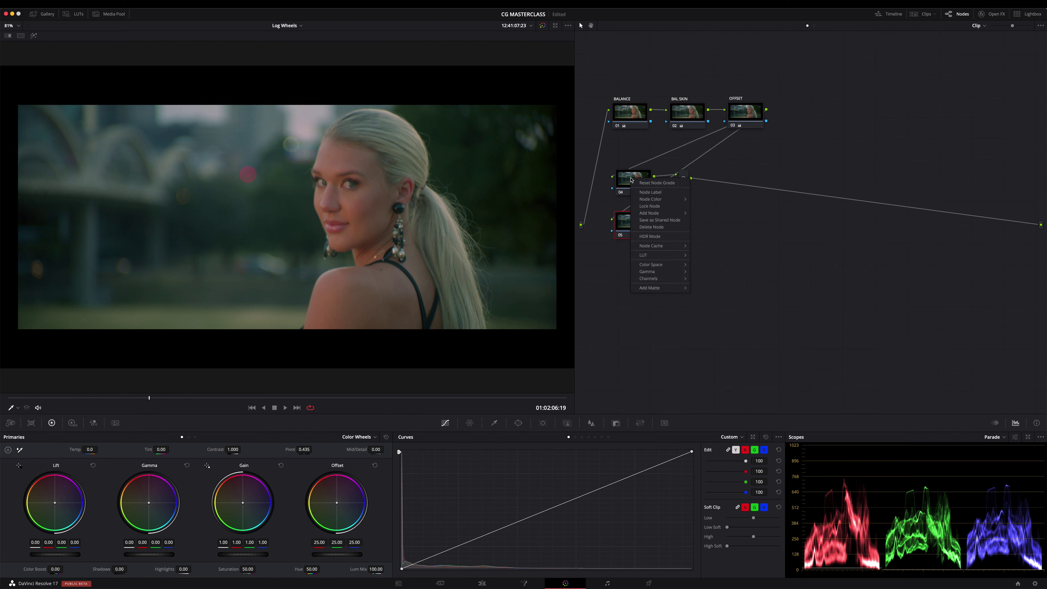
click(643, 193)
text(LOOK)
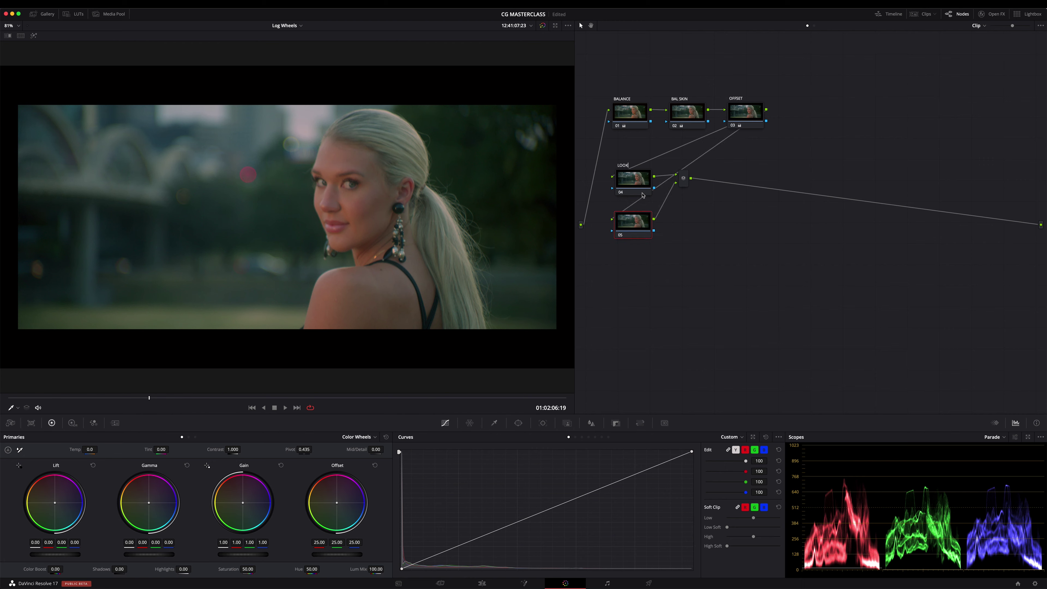
key(Return)
Label node 05 HL and select the LOOK node.
right_click(636, 223)
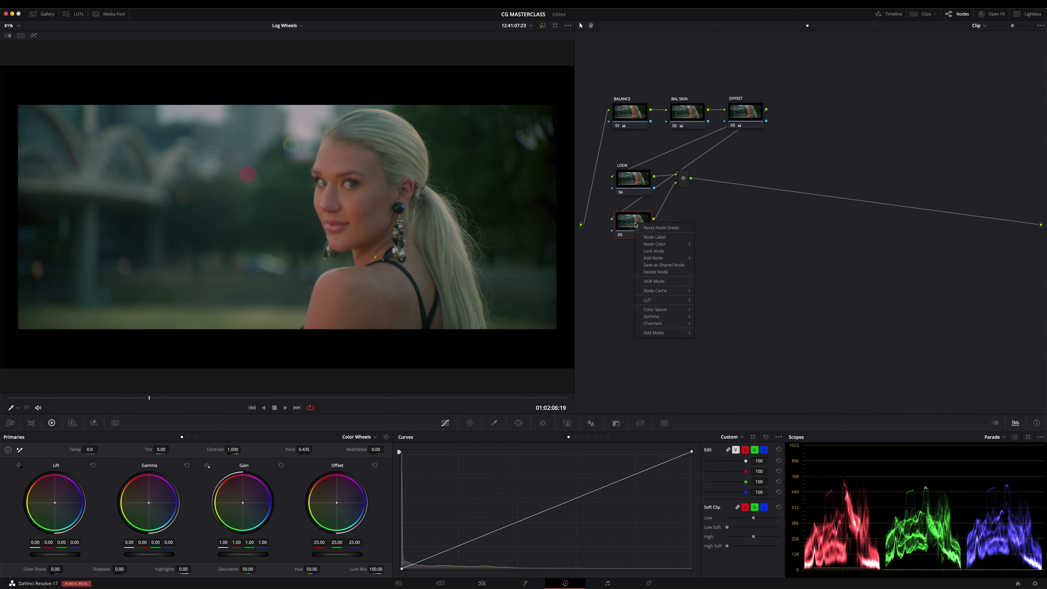
click(653, 241)
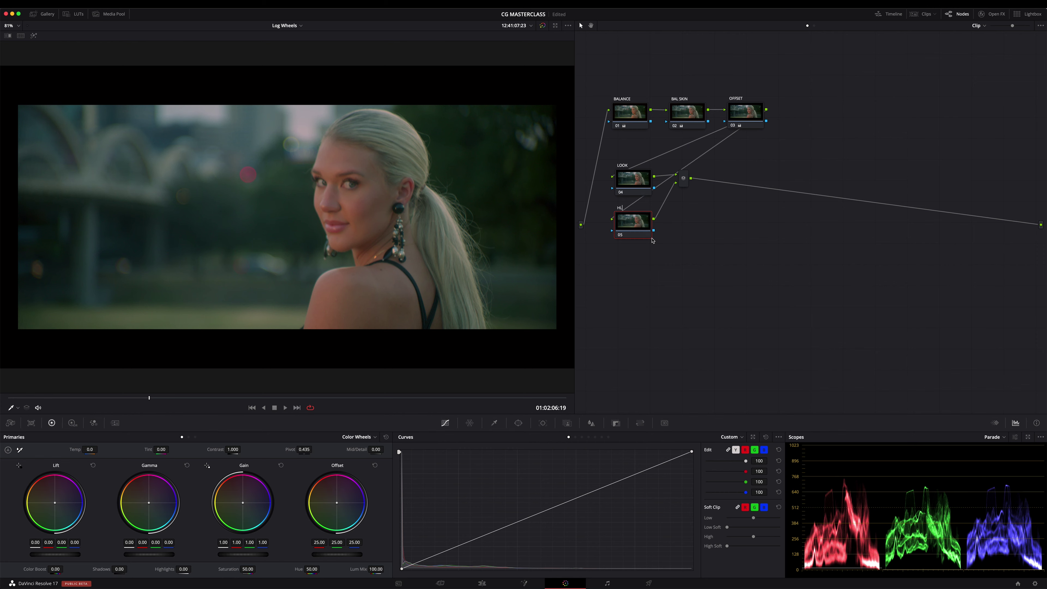
click(641, 192)
Tint LOOK's shadows teal with Lift and warm its midtones to Gamma 0.03, −0.01, −0.03.
mouse_move(55, 502)
mouse_down()
mouse_move(53, 522)
mouse_move(65, 523)
mouse_up()
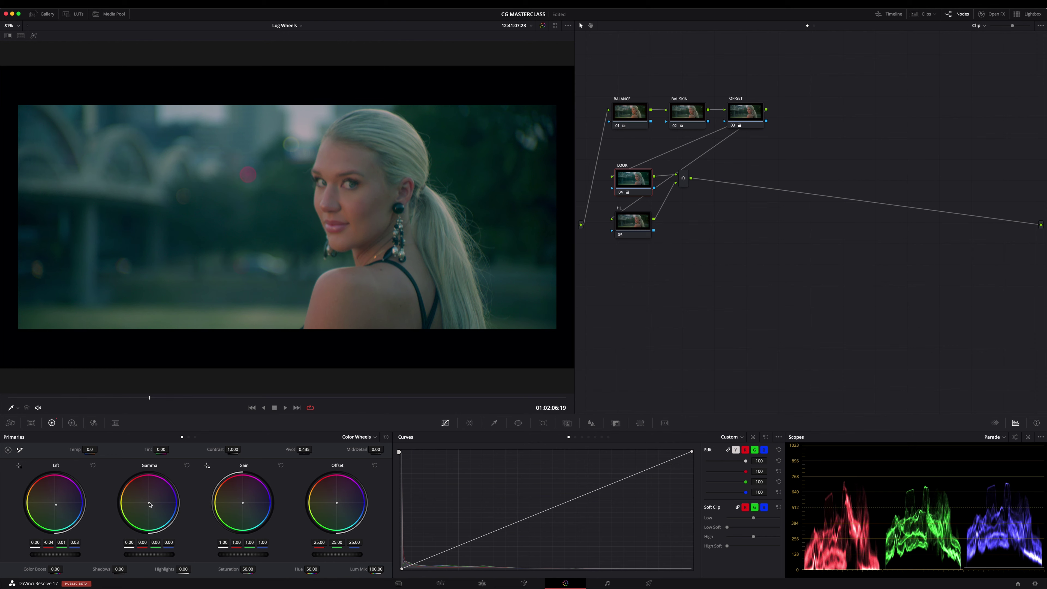
drag(149, 503, 149, 502)
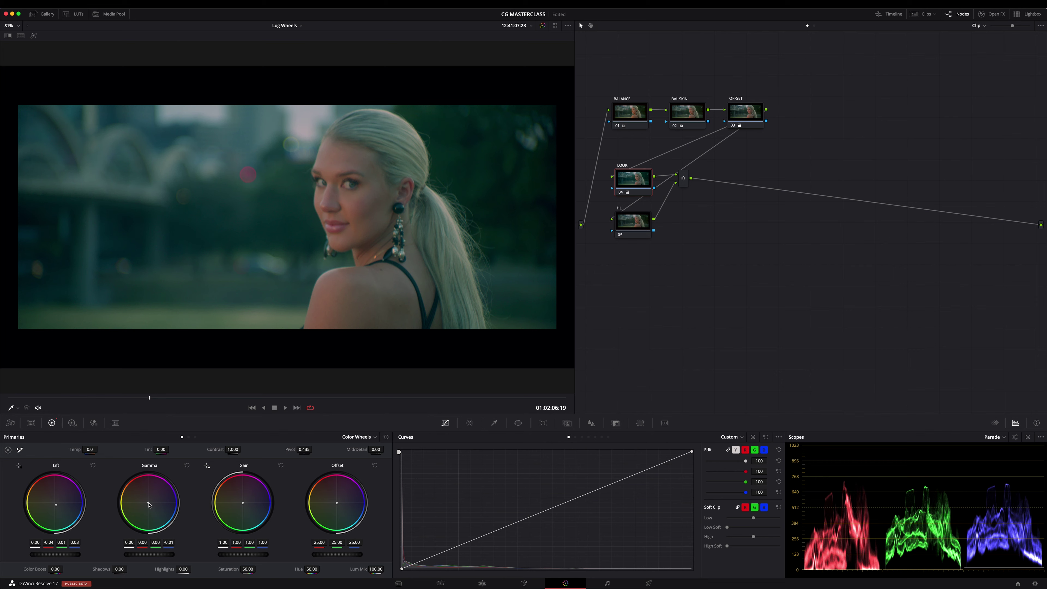
drag(149, 505, 115, 473)
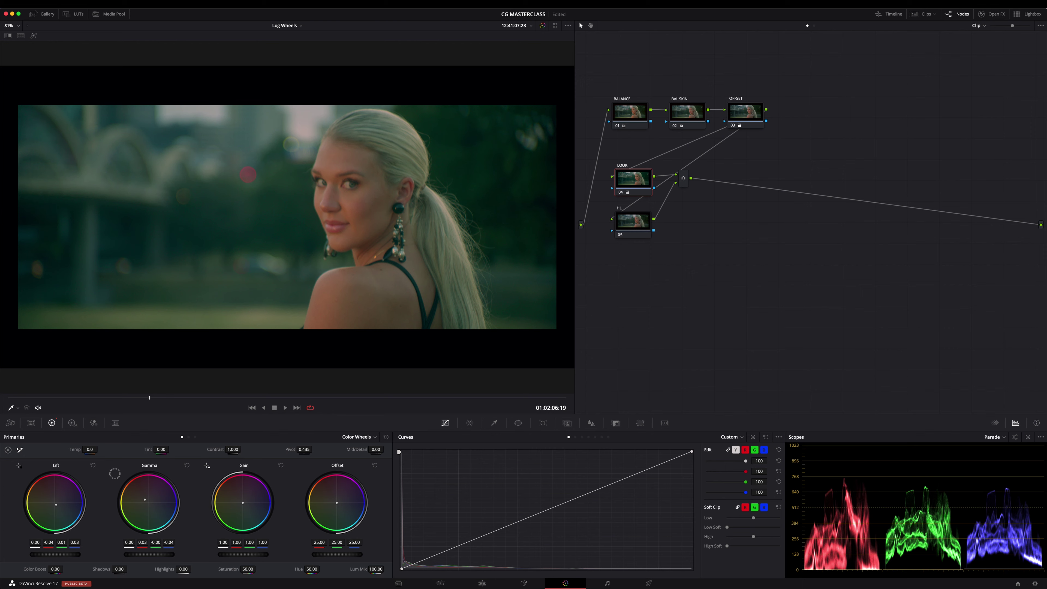
mouse_move(115, 473)
mouse_down()
mouse_move(155, 502)
mouse_move(146, 501)
mouse_up()
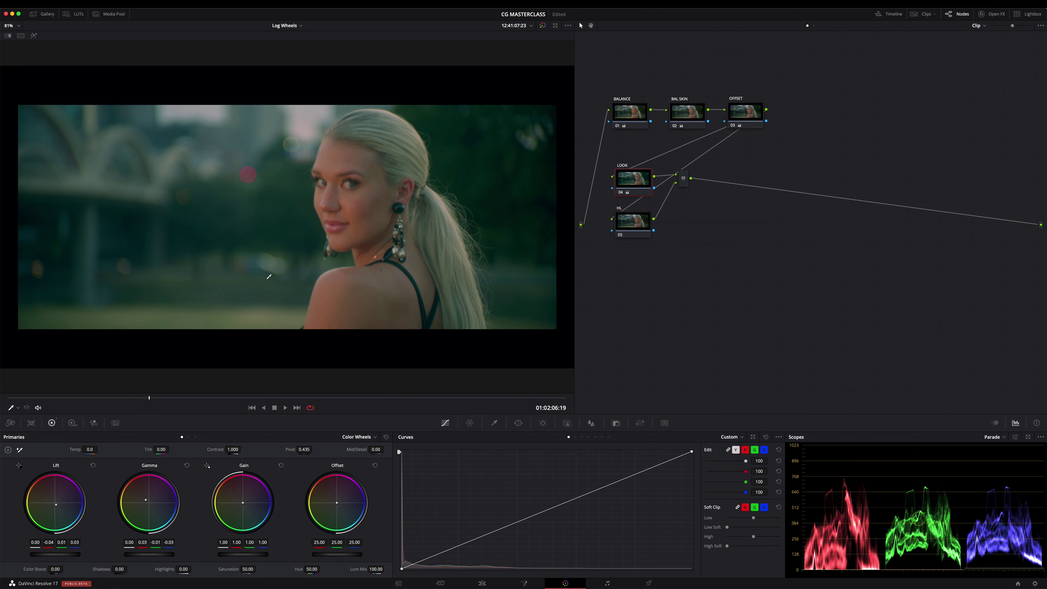
Save the project and cool the HL node's gain by lowering red and raising blue.
key(super+s)
click(639, 229)
drag(236, 543, 235, 541)
drag(262, 543, 269, 542)
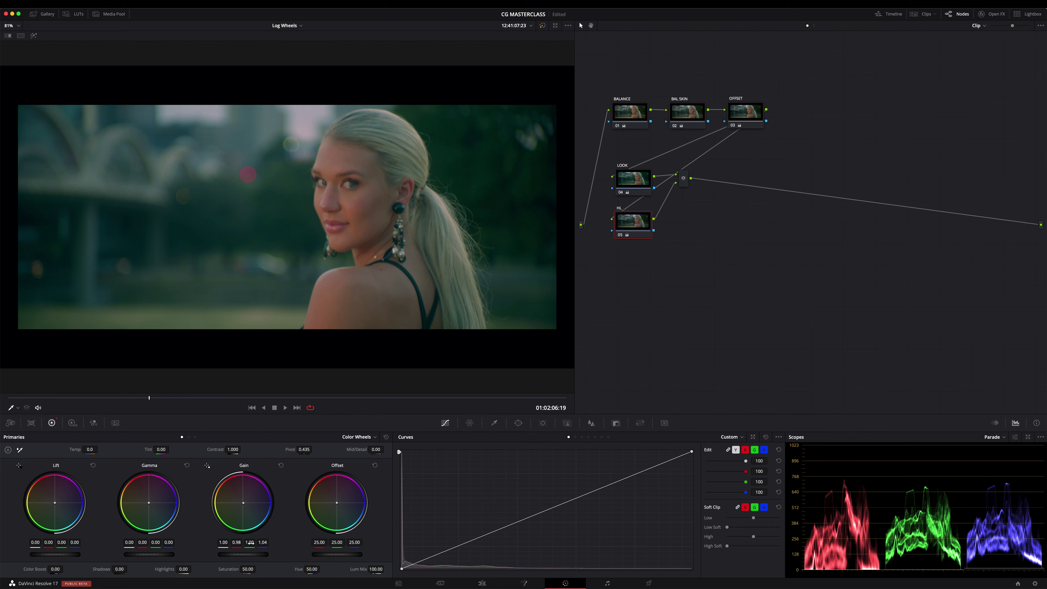
drag(251, 543, 252, 542)
Settle the HL gain at 1.00 green and add a touch of green to the log highlights.
click(249, 542)
drag(249, 543, 250, 542)
click(249, 543)
click(196, 437)
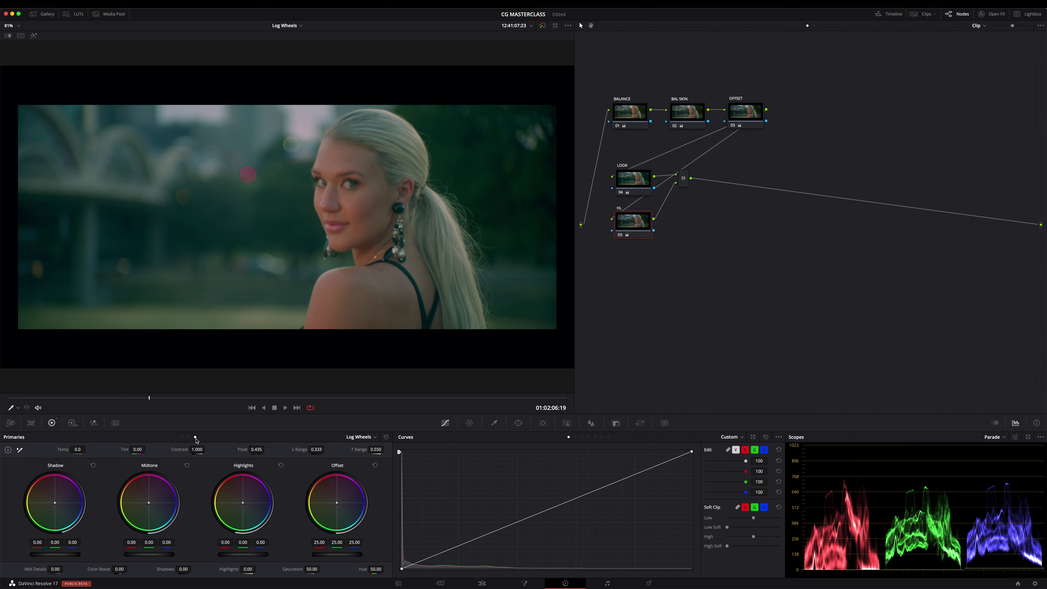
mouse_move(243, 542)
mouse_down()
mouse_move(260, 541)
mouse_move(243, 542)
mouse_up()
Add two more layer nodes, 06 and 07, under HL and arrange them vertically.
click(182, 436)
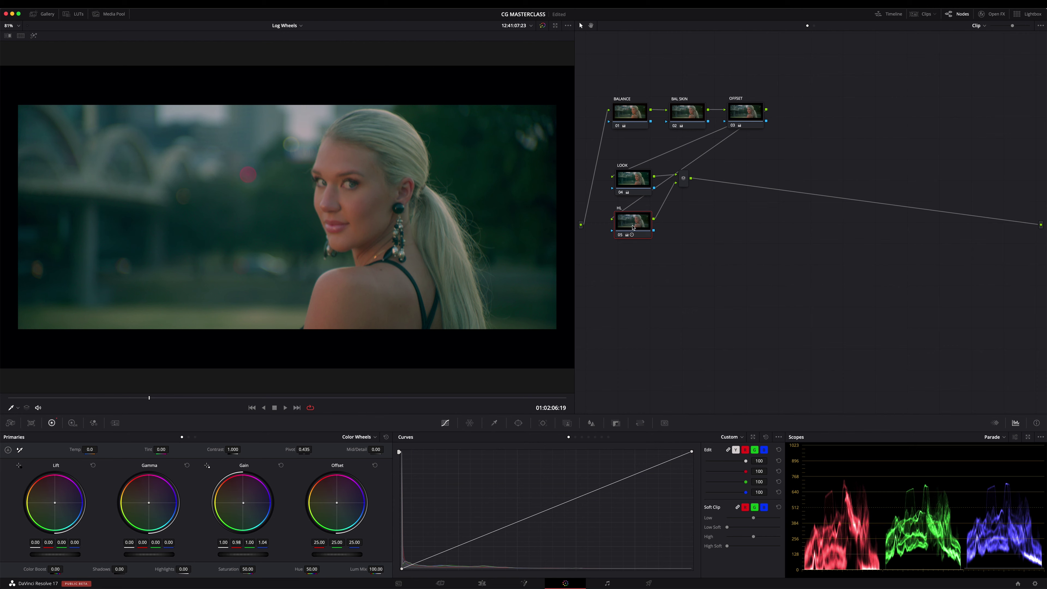
key(alt+l)
key(alt+l)
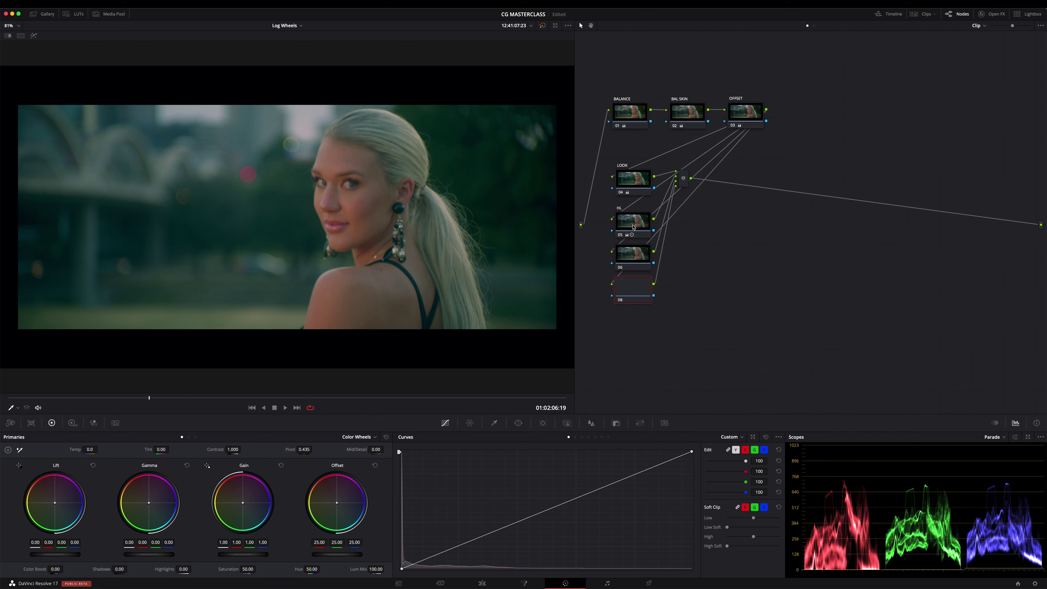
drag(633, 289, 633, 301)
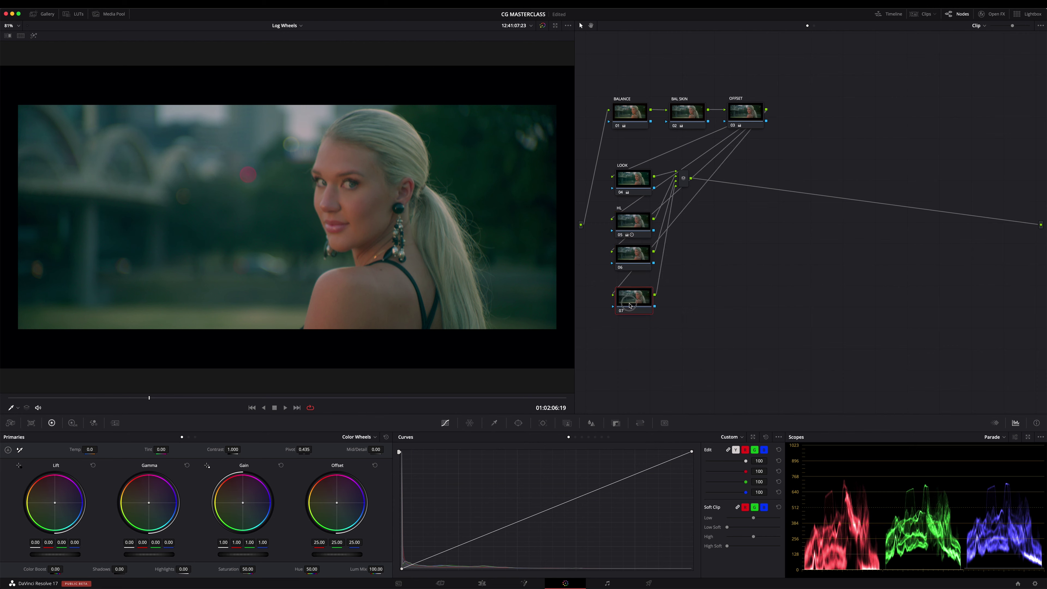
drag(633, 263, 631, 269)
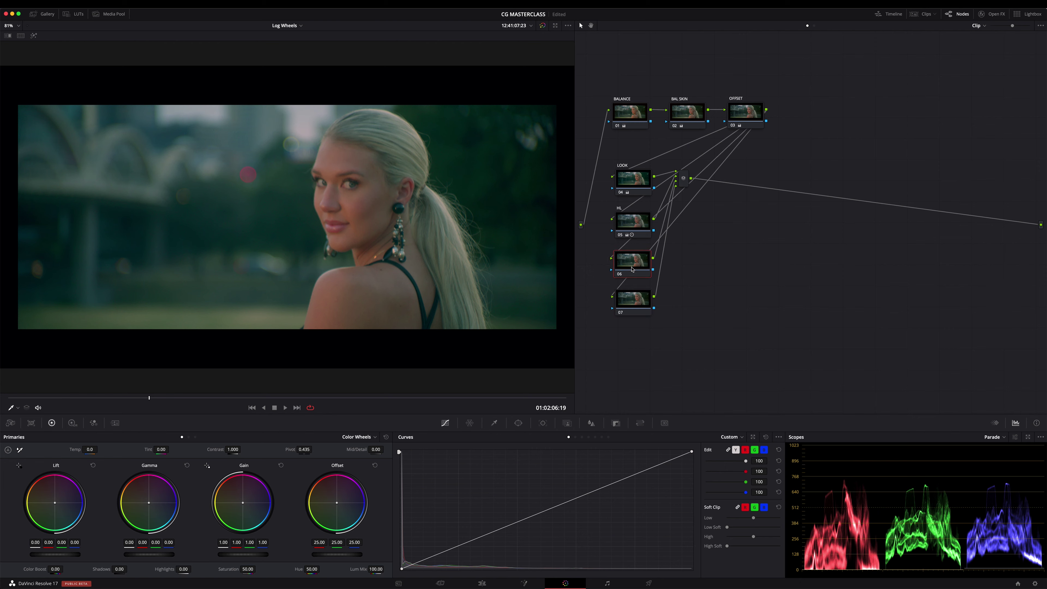
Label node 06 COL ADJ and node 07 SAT ADJ, then select COL ADJ.
right_click(631, 268)
click(642, 282)
text(COL ADJ)
click(636, 304)
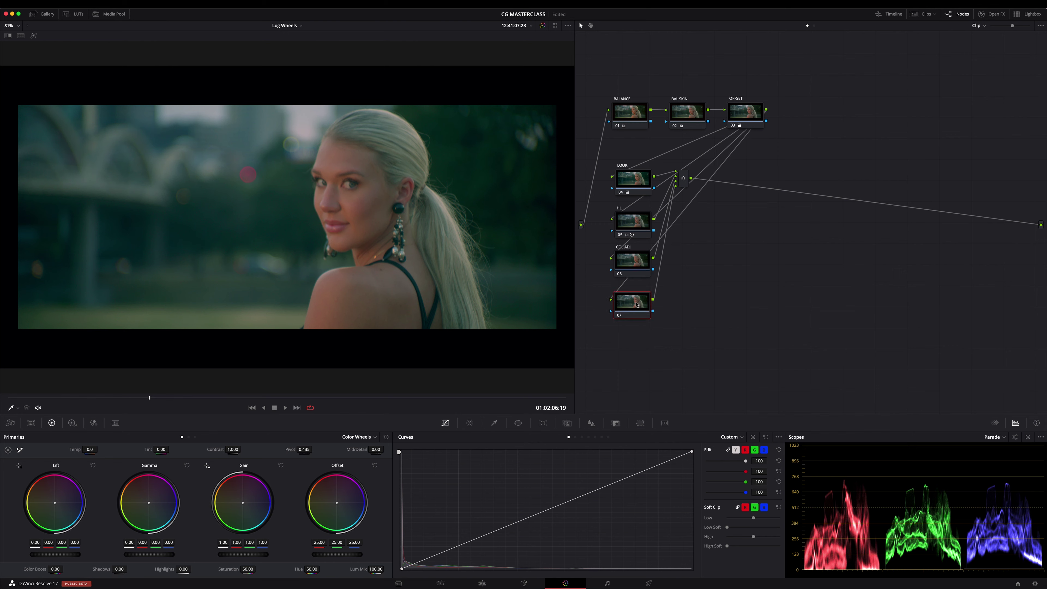
right_click(641, 305)
click(656, 320)
text(DJ)
key(Return)
click(626, 262)
Save the project and show the Hue vs Hue curve for the COL ADJ node.
key(super+s)
click(575, 437)
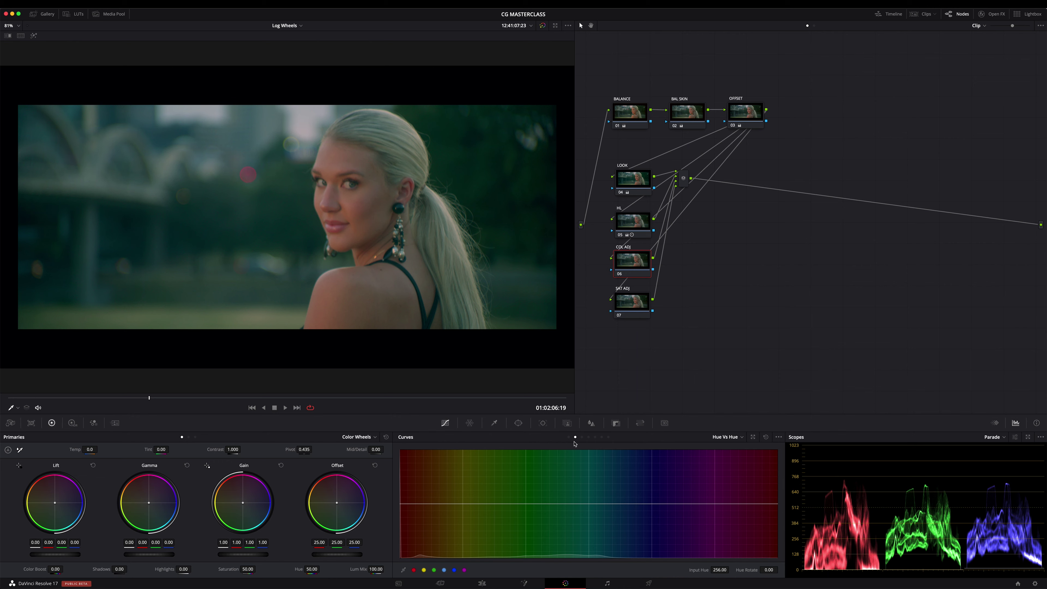
Add Hue vs Hue points from the swatches and rotate the red, yellow-green and blue hues.
click(414, 570)
click(454, 570)
drag(400, 505, 472, 501)
drag(471, 500, 470, 499)
drag(472, 501, 471, 499)
drag(526, 504, 582, 509)
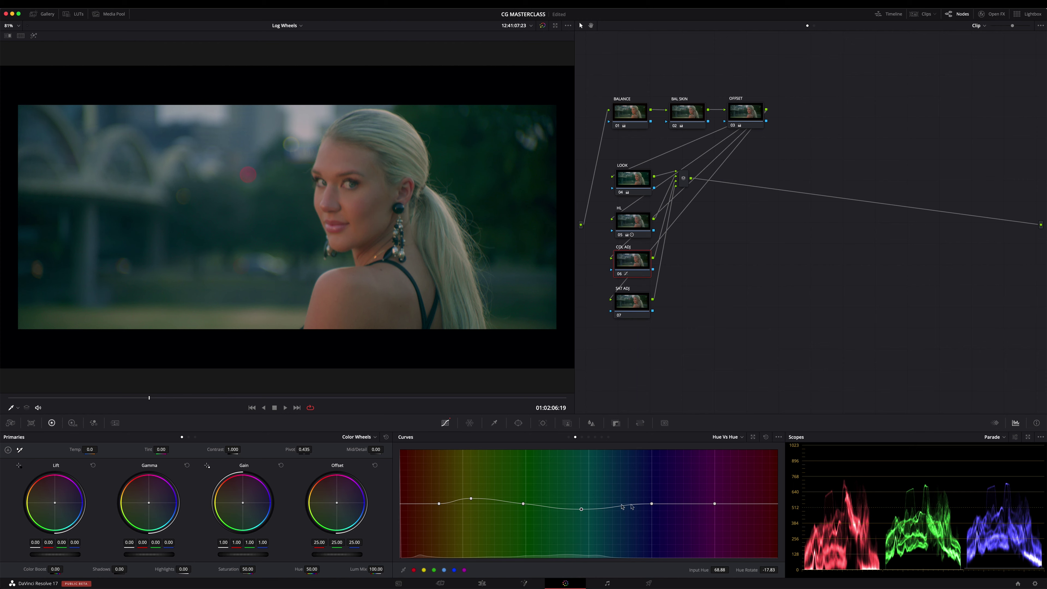
drag(581, 510, 580, 510)
drag(652, 503, 654, 502)
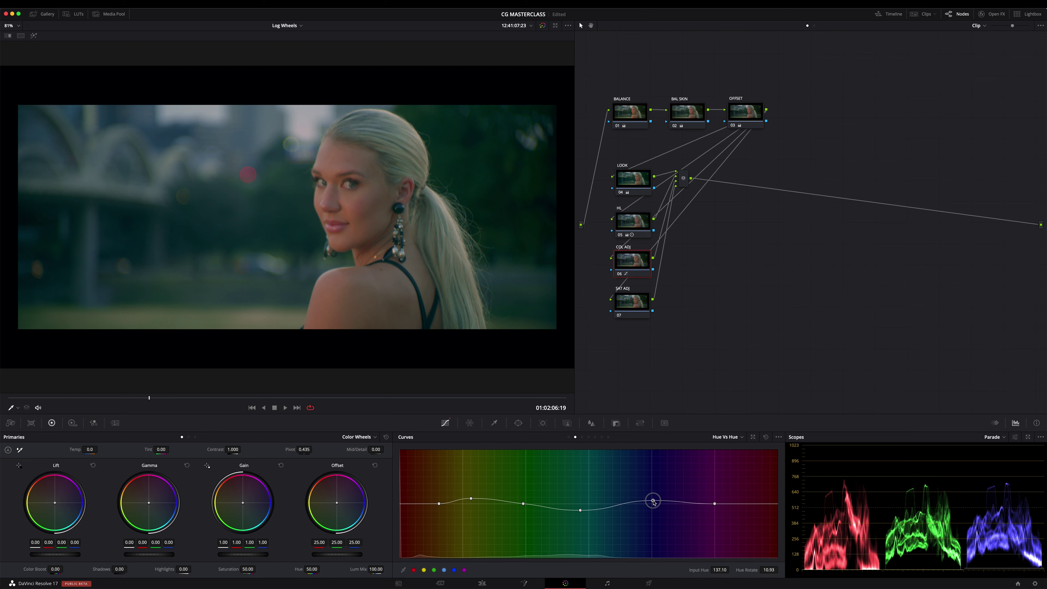
Remove the magenta-range point, compare COL ADJ on and off, and nudge the red-range point.
key(ctrl+d)
key(ctrl+d)
key(ctrl+d)
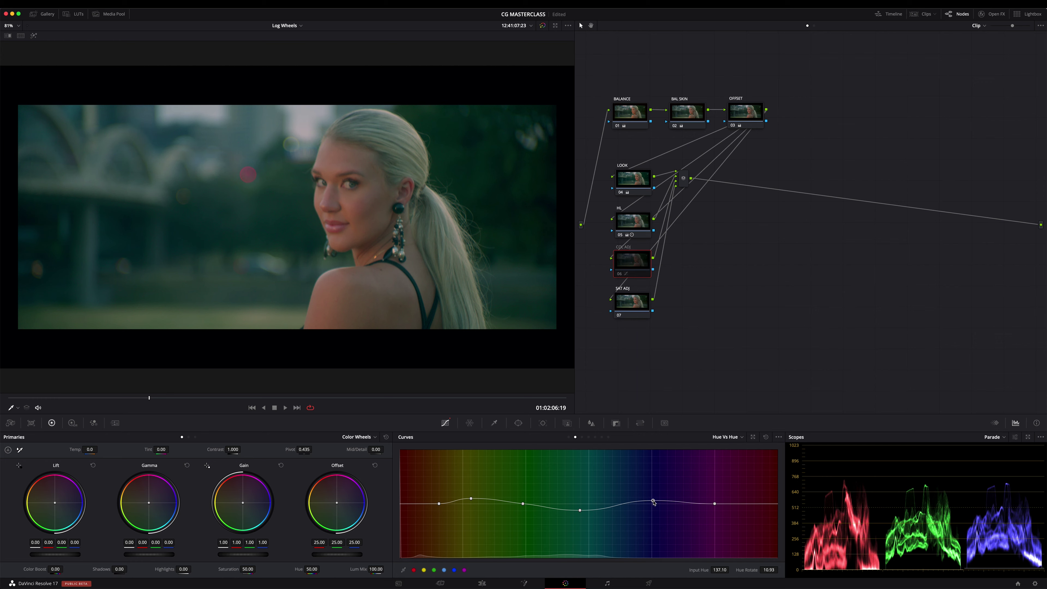
key(ctrl+d)
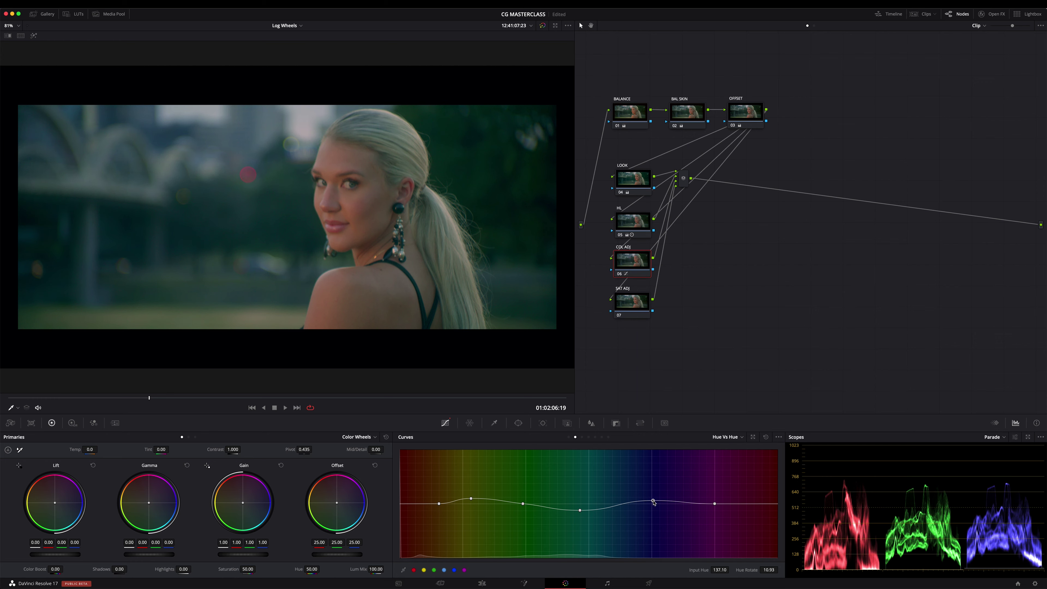
right_click(714, 504)
key(ctrl+d)
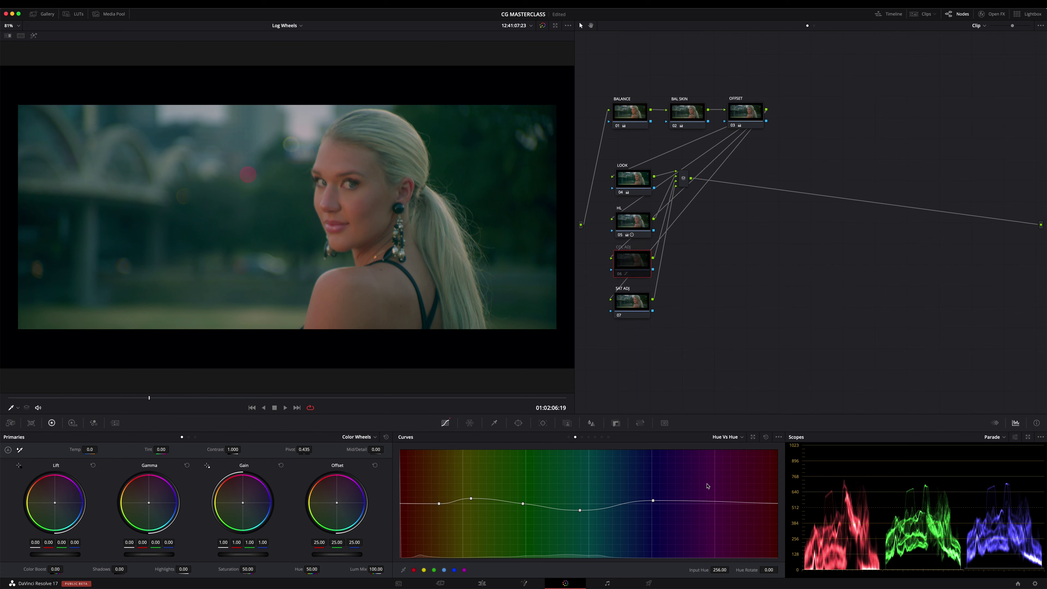
key(ctrl+d)
key(ctrl+d)
key(ctrl+d)
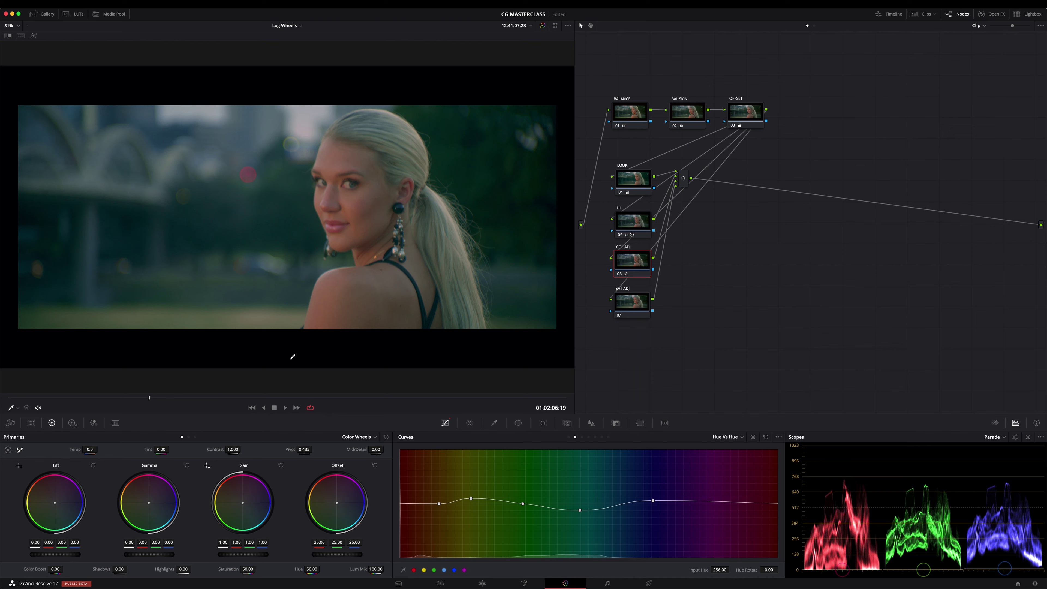
key(ctrl+d)
key(ctrl+d)
click(472, 499)
drag(473, 499, 476, 500)
On SAT ADJ, add Hue vs Sat points and raise saturation at one hue point.
click(630, 310)
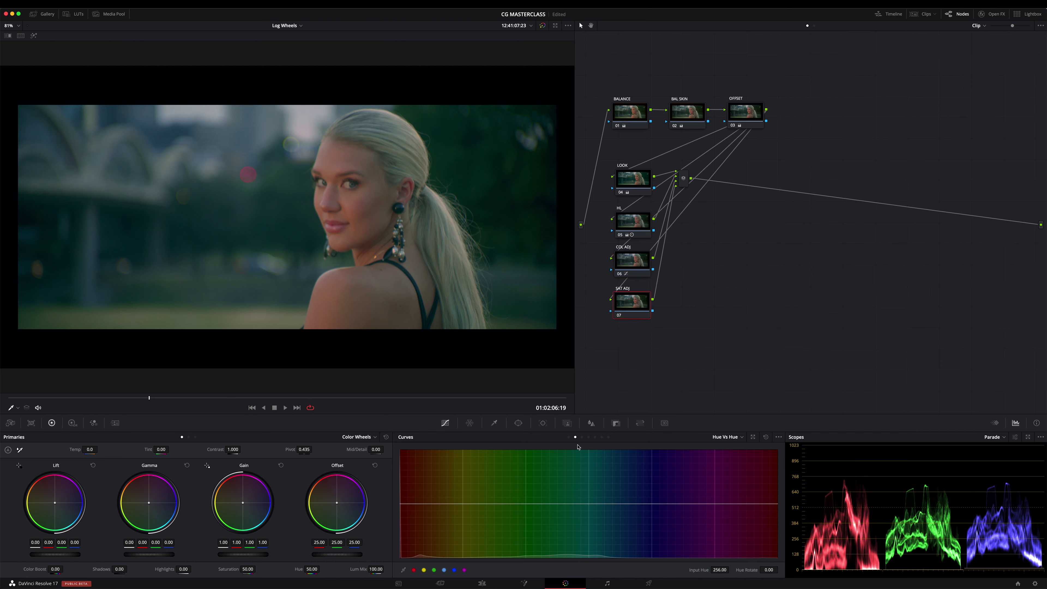
click(581, 437)
click(414, 570)
click(444, 570)
drag(652, 504, 636, 498)
right_click(590, 504)
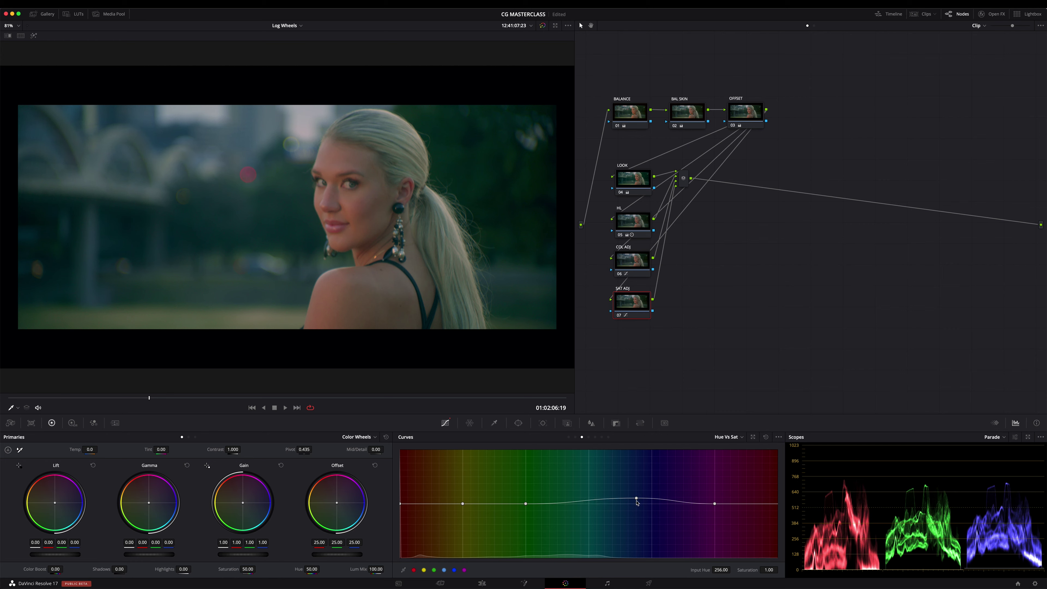
drag(637, 499, 623, 500)
drag(624, 500, 622, 497)
Desaturate the green hues, compare with SAT ADJ bypassed, and save the project.
drag(526, 504, 527, 512)
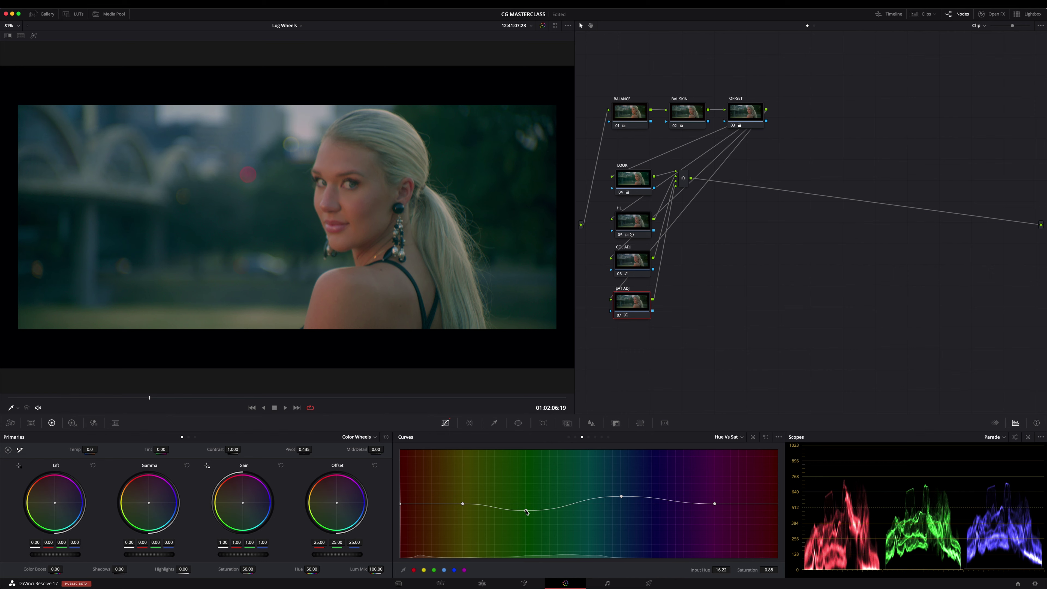
key(ctrl+d)
key(ctrl+d)
key(ctrl+d)
key(ctrl+d)
drag(527, 512, 521, 512)
drag(521, 511, 522, 512)
key(super+s)
Raise the red-range saturation point slightly on the Hue vs Sat curve.
drag(463, 505, 464, 505)
click(402, 505)
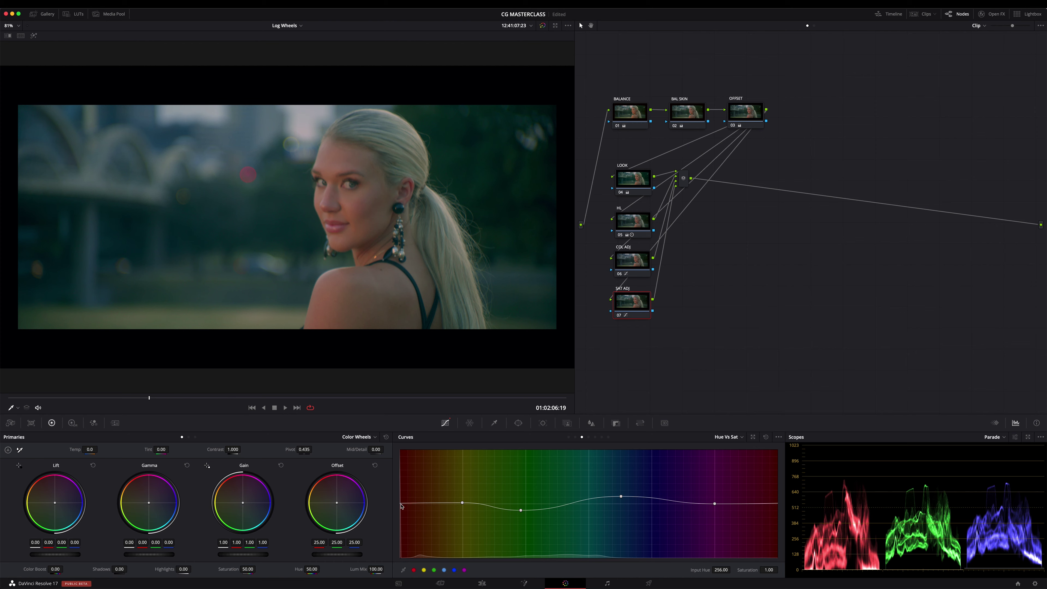
click(462, 503)
drag(462, 503, 463, 502)
drag(462, 503, 463, 500)
Re-enable the parallel nodes and mixer, and shift the green desaturation point slightly higher.
drag(748, 160, 590, 339)
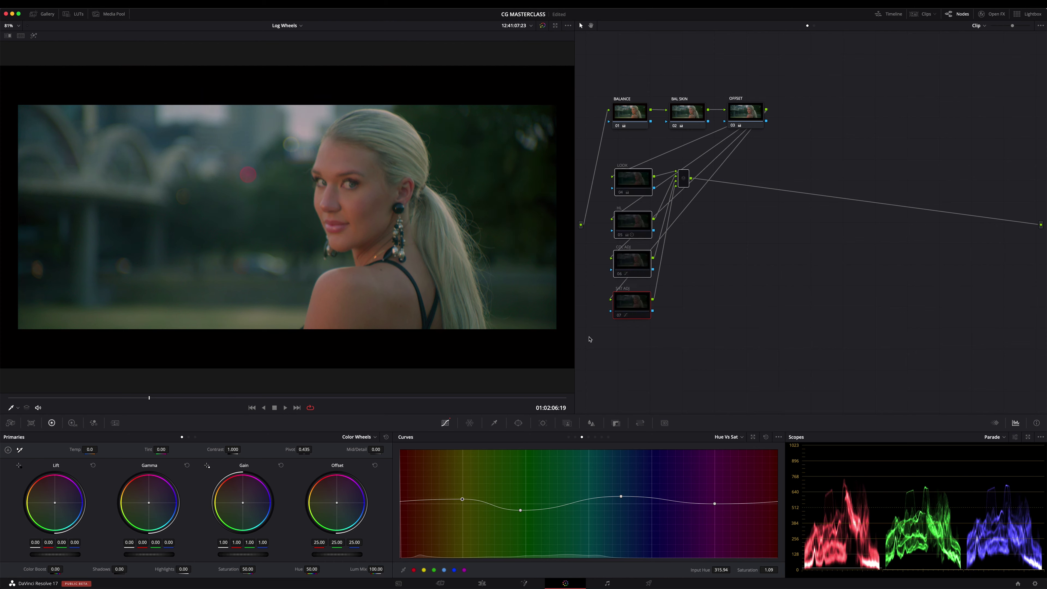
key(ctrl+d)
key(ctrl+d)
key(ctrl+d)
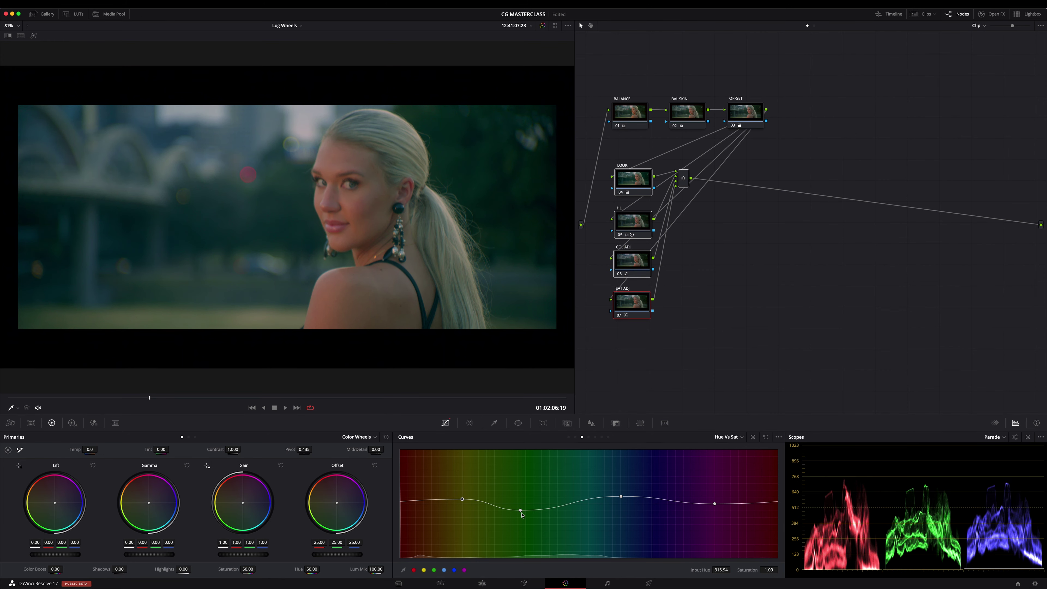
drag(522, 513, 525, 510)
Add serial node 09 after the mixer and darken the greens with a Hue vs Lum curve.
click(684, 178)
key(alt+s)
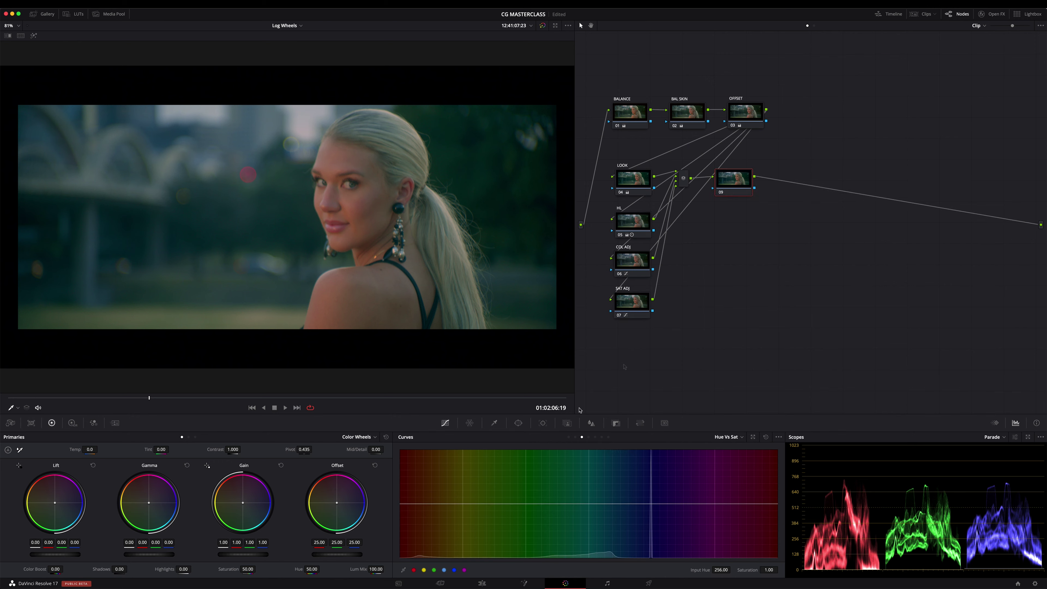
click(589, 437)
click(465, 504)
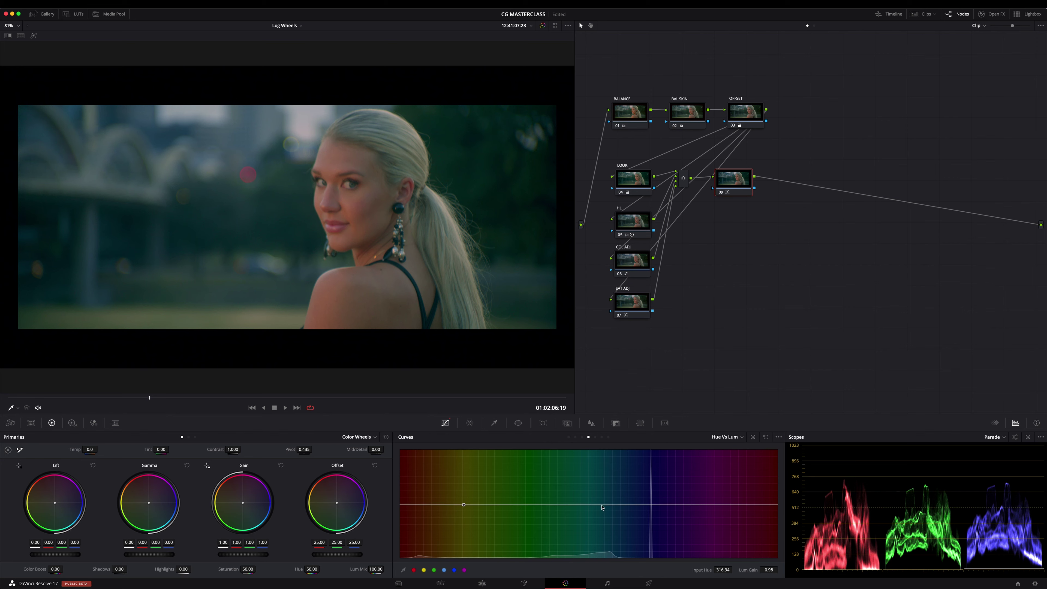
click(588, 504)
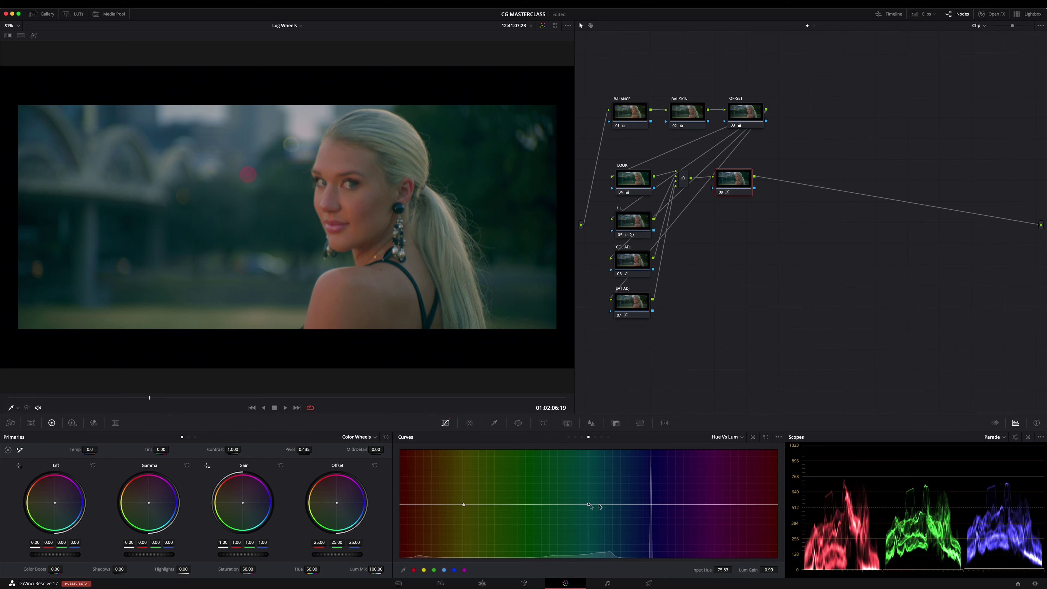
click(705, 505)
mouse_move(589, 505)
mouse_down()
mouse_move(589, 516)
mouse_move(575, 512)
mouse_move(590, 512)
mouse_up()
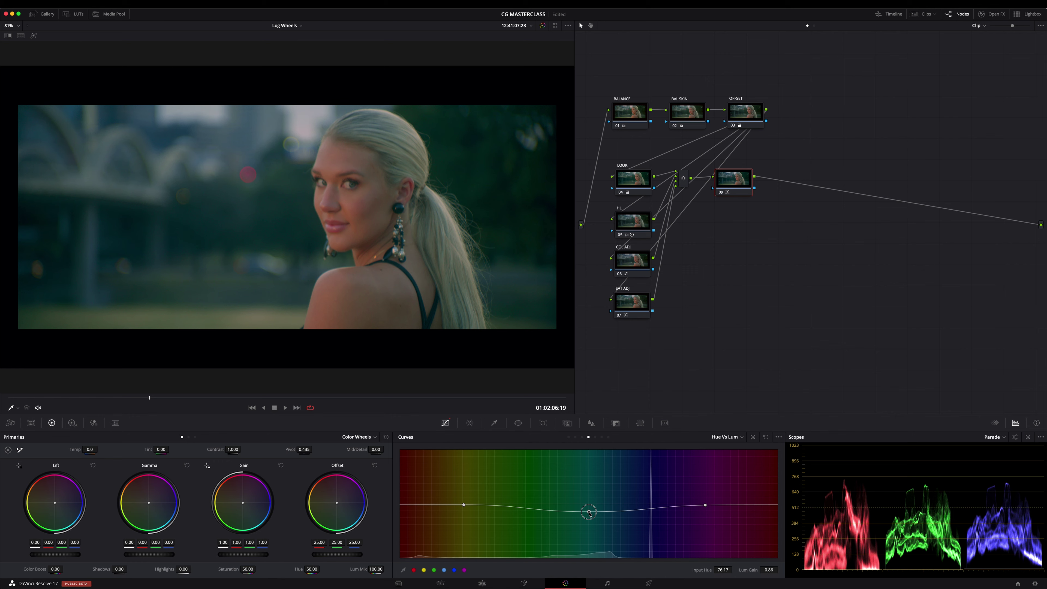
Compare node 09 on and off and slightly brighten the red hues.
key(ctrl+d)
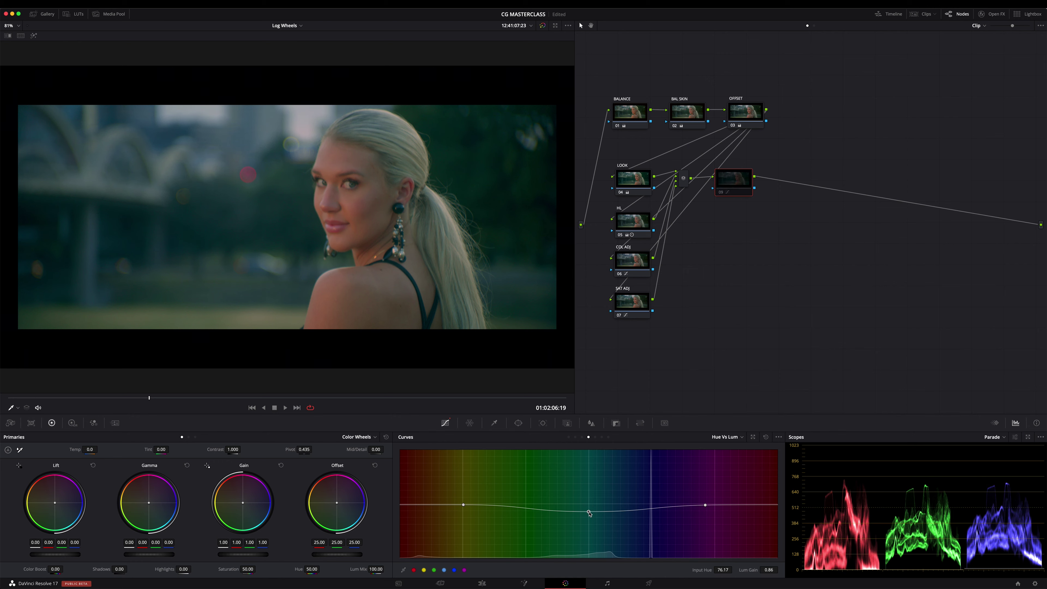
key(ctrl+d)
key(ctrl+d)
key(ctrl+d)
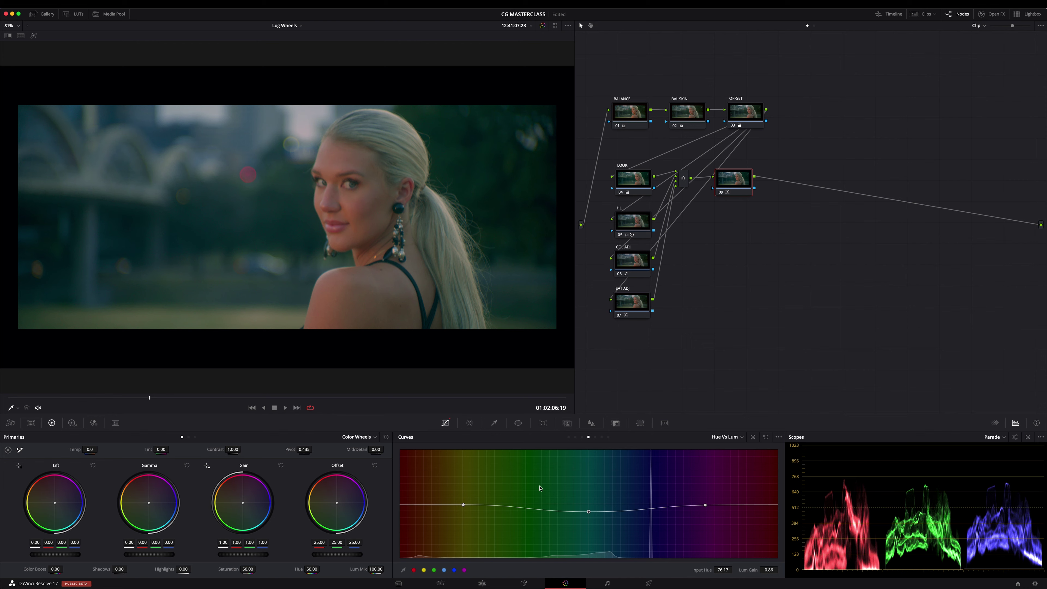
click(464, 505)
drag(463, 504, 464, 503)
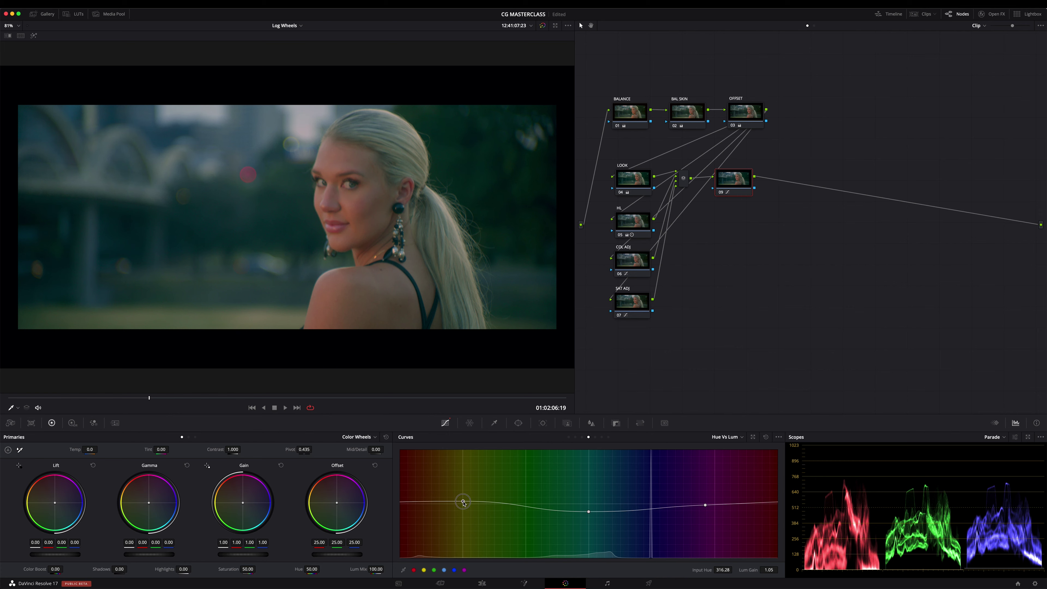
drag(463, 502, 463, 503)
key(ctrl+d)
key(ctrl+d)
drag(733, 183, 734, 184)
Label node 09 LUMA, add four serial nodes, and move nodes 11–13 to a second row.
right_click(733, 184)
click(750, 201)
key(alt+s)
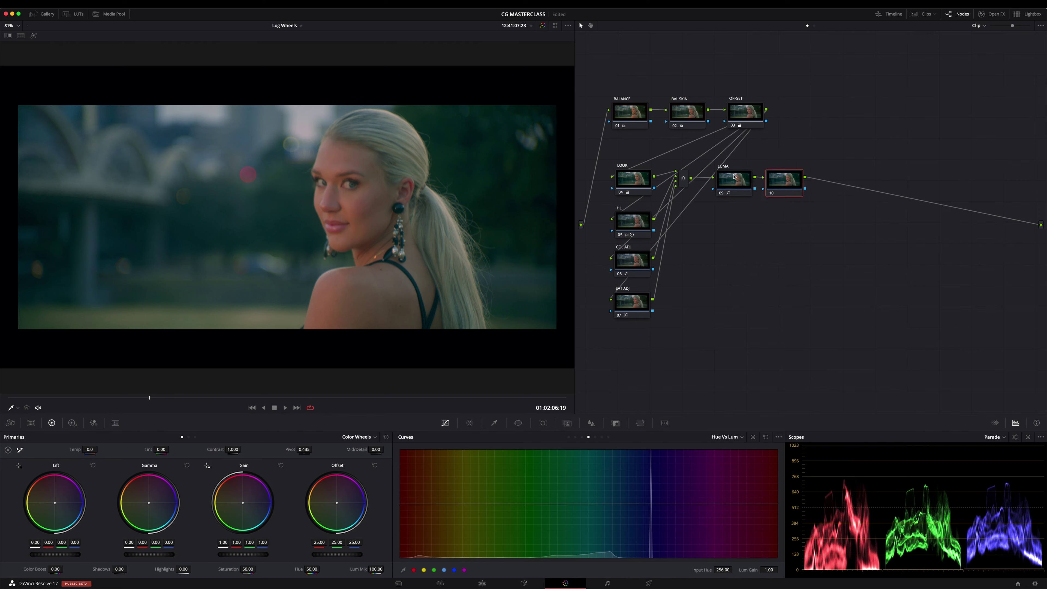
key(alt+s)
key(alt+s)
key(alt+s)
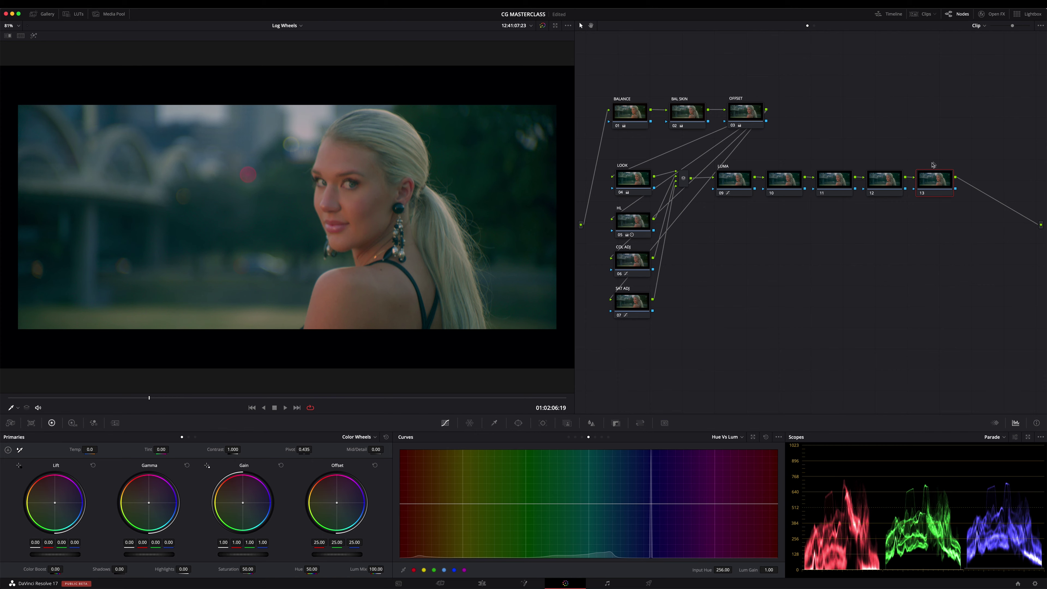
drag(978, 160, 816, 239)
drag(836, 182, 740, 249)
Label node 10 GLOW and node 11 FINAL SAT.
right_click(784, 182)
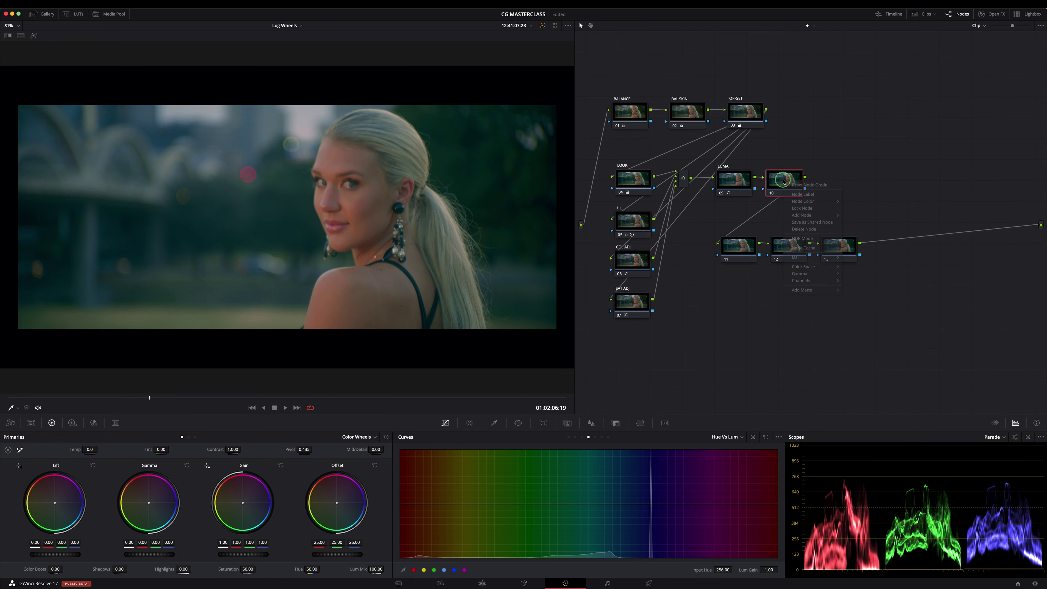
click(801, 196)
text(LOW)
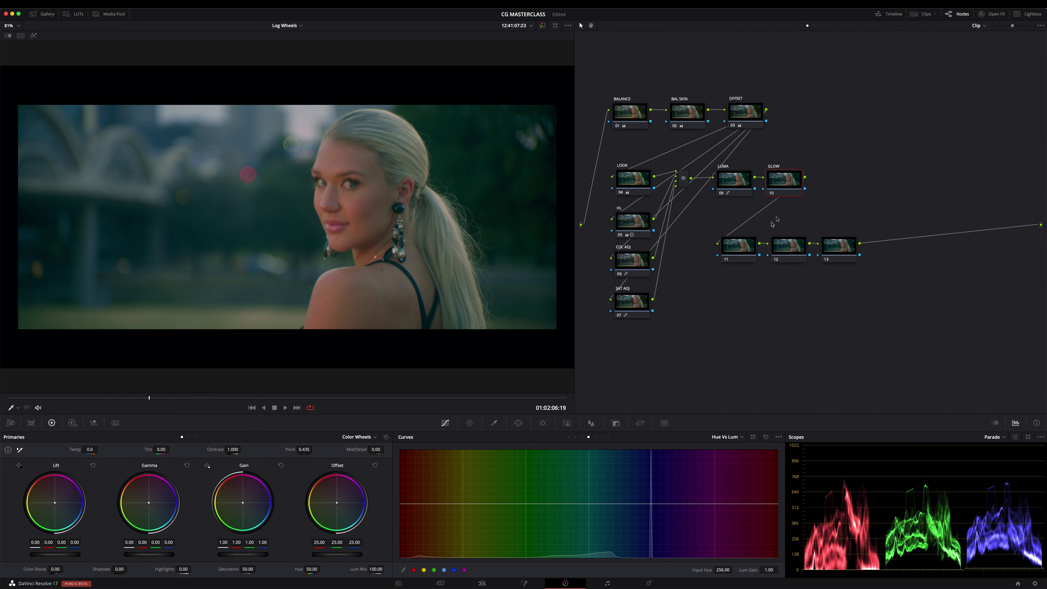
right_click(741, 248)
click(747, 262)
key(Return)
Label node 12 FINAL CONTR and node 13 GRAIN.
right_click(787, 247)
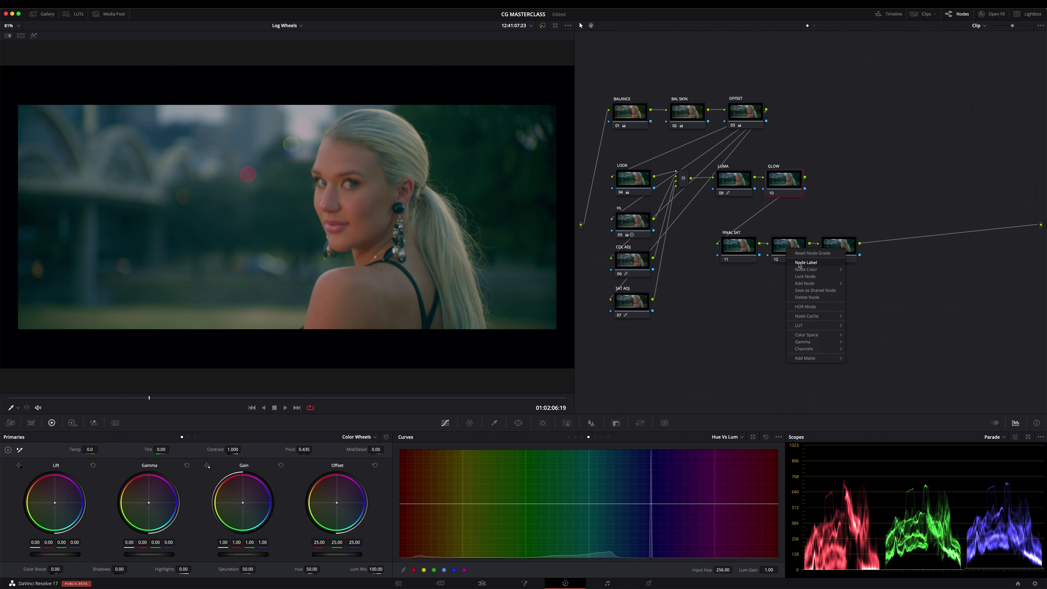
key(Escape)
text(FINAL CONTR)
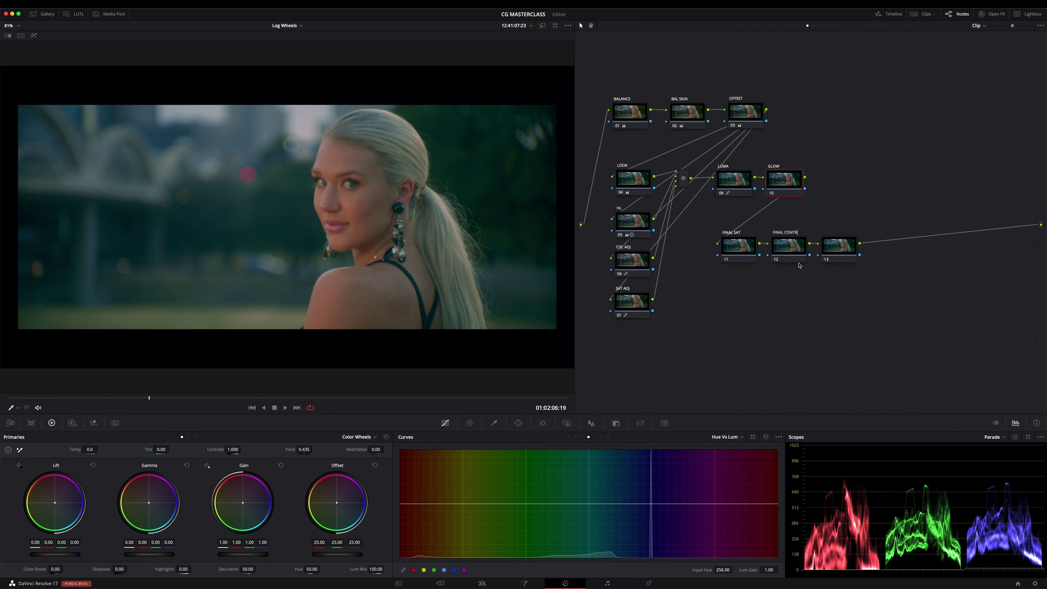
right_click(834, 250)
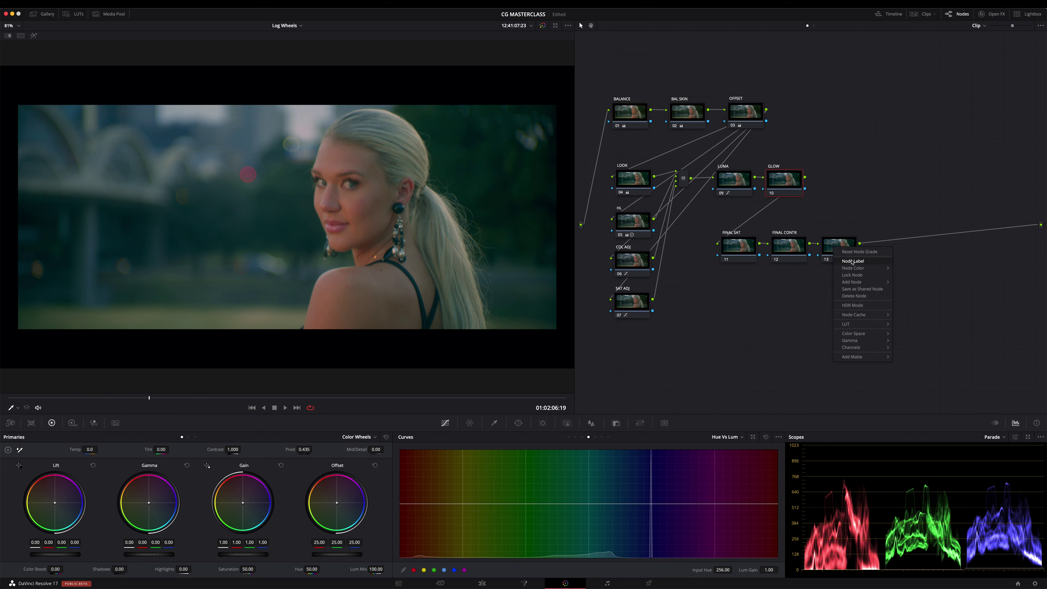
click(852, 263)
text(GRAIN)
key(Return)
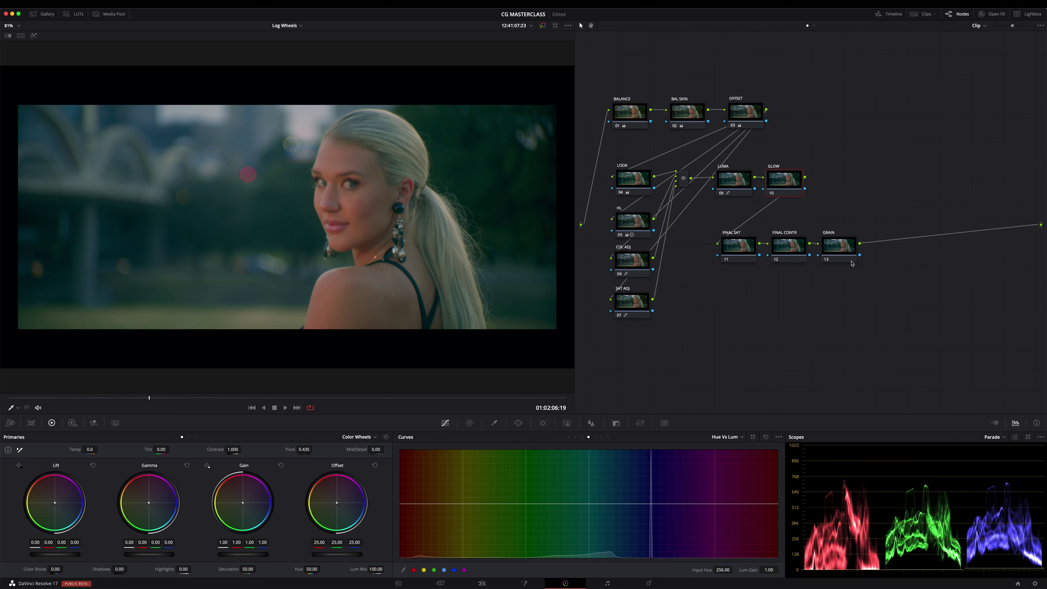
click(842, 252)
Search the OpenFX library for Glow and apply it to the GLOW node.
click(992, 14)
click(1028, 25)
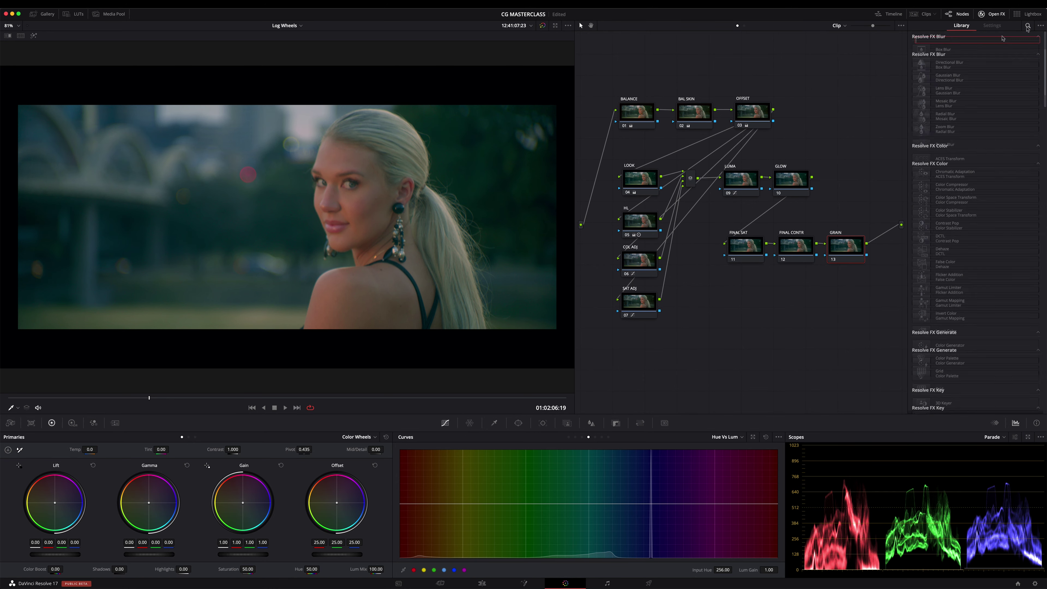
text(glo)
drag(944, 67, 792, 188)
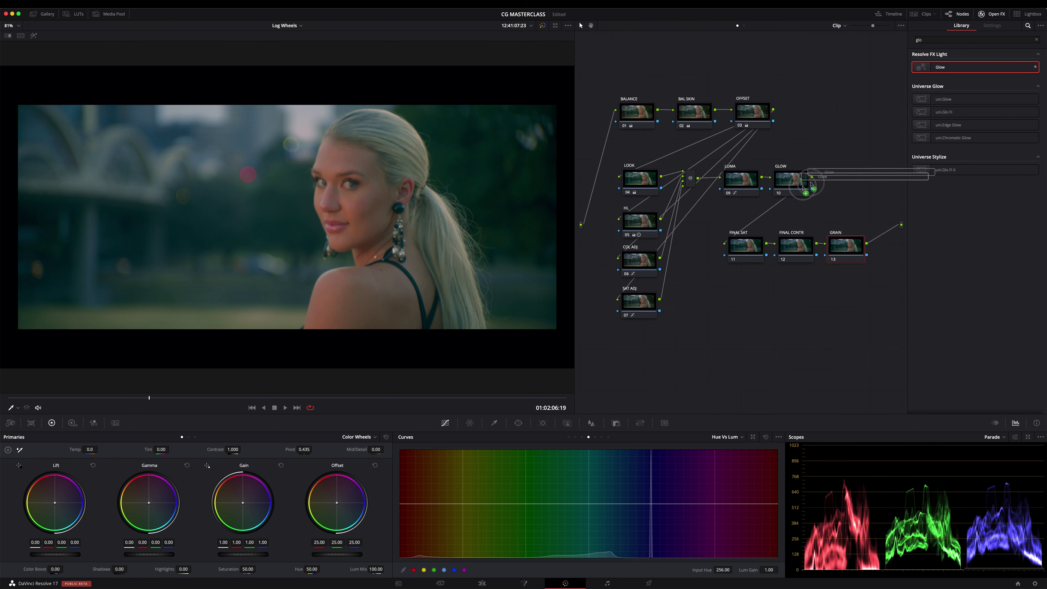
click(792, 184)
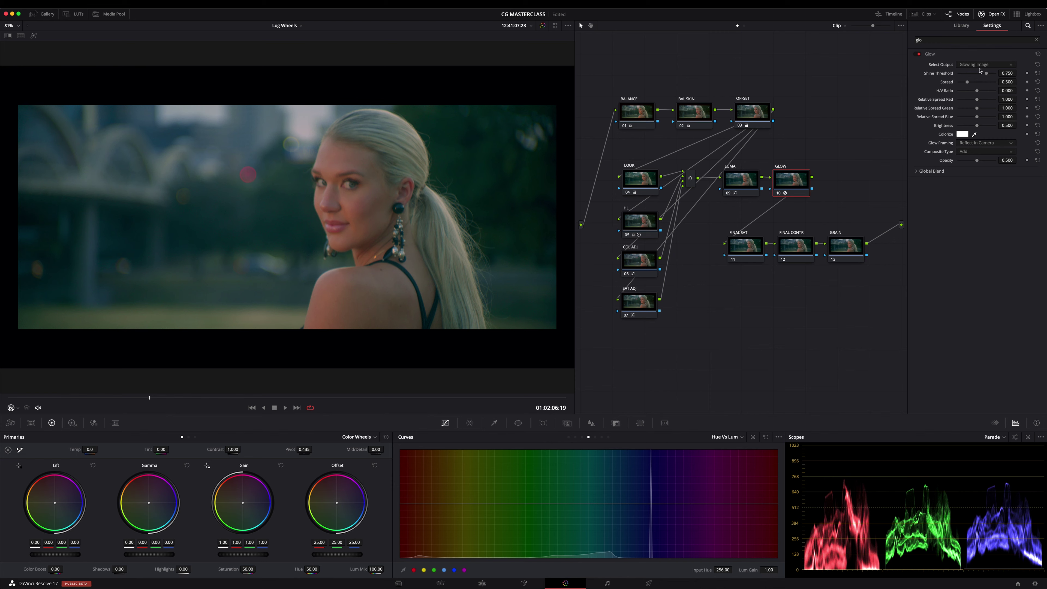
Set glow spread 0, Softlight composite and opacity about 0.141, compare, and save.
mouse_move(968, 82)
mouse_down()
mouse_move(943, 86)
mouse_move(961, 76)
mouse_up()
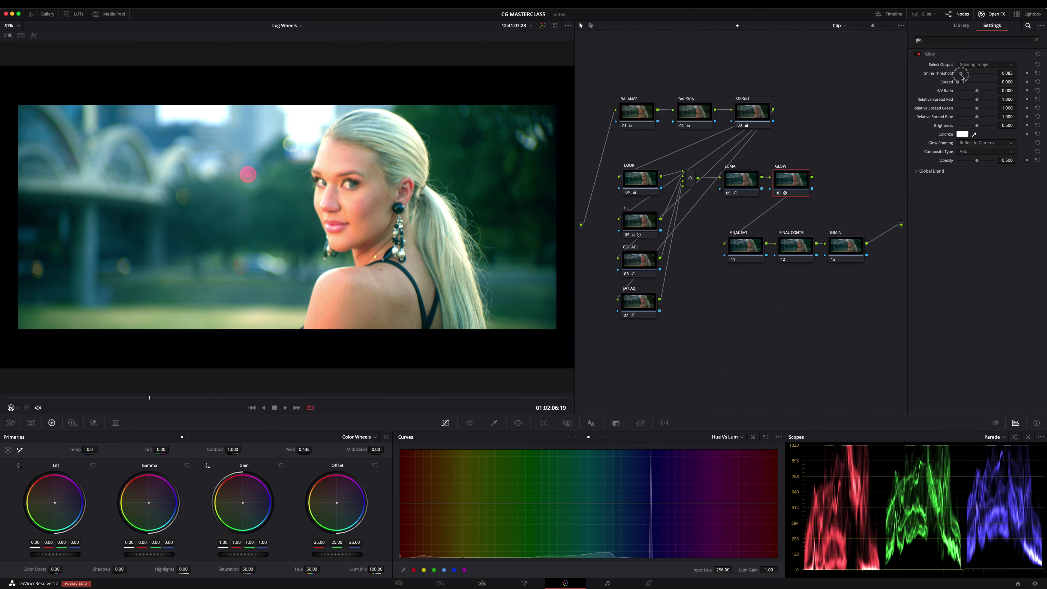
click(985, 152)
click(974, 223)
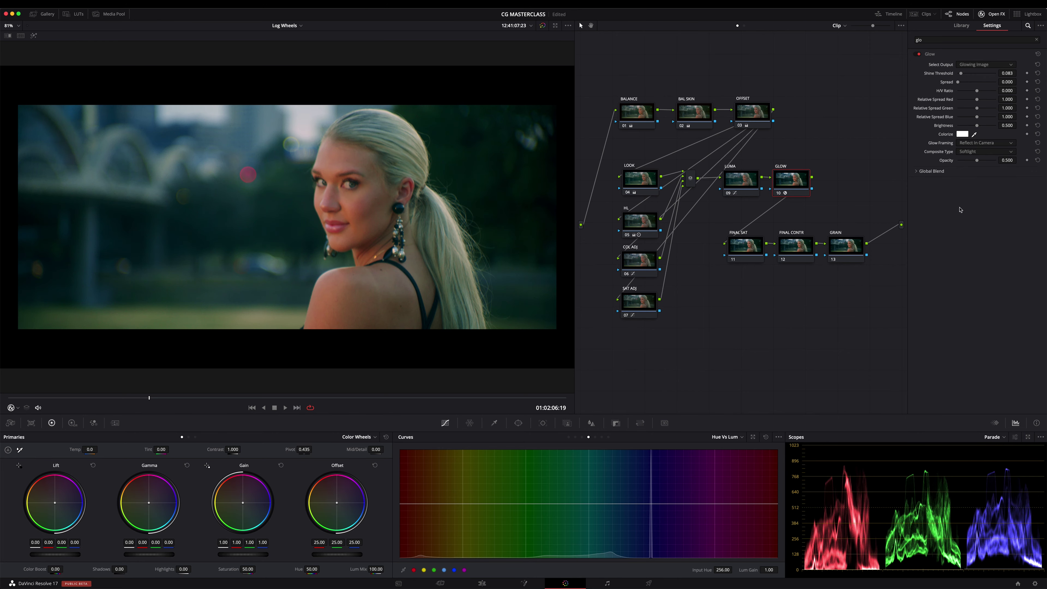
key(ctrl+d)
key(ctrl+d)
drag(1007, 161, 882, 161)
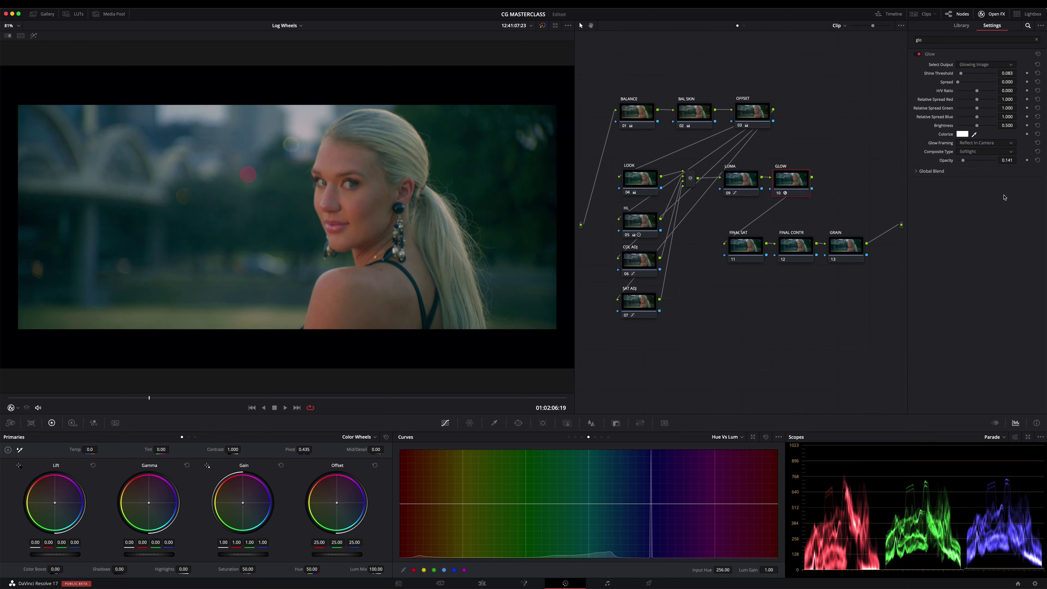
key(ctrl+d)
key(ctrl+d)
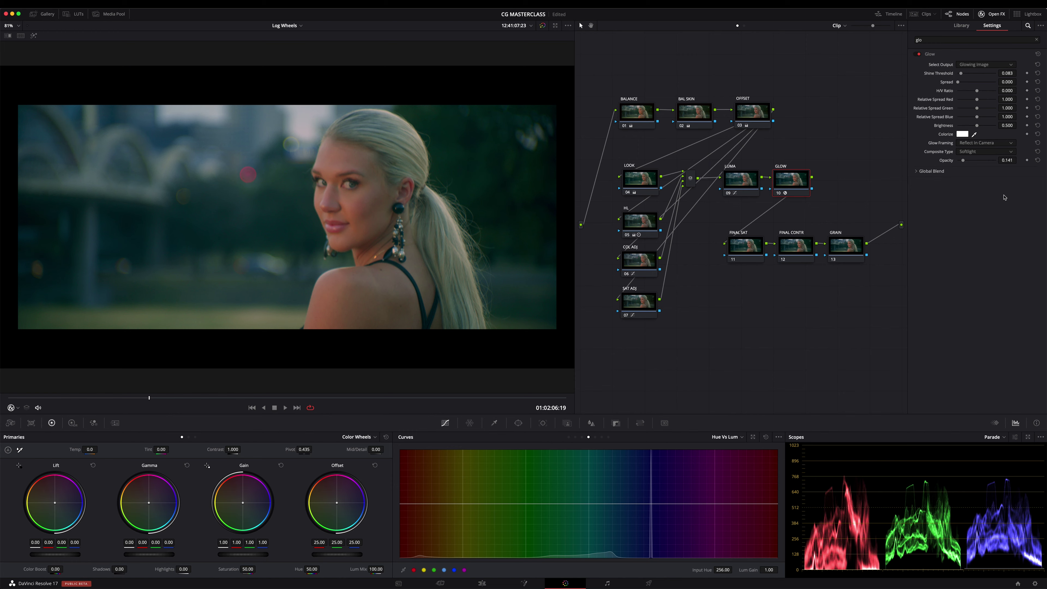
key(ctrl+s)
Show the Keyframes panel, float then close the scopes window, and select FINAL SAT.
click(1016, 423)
key(ctrl+shift+w)
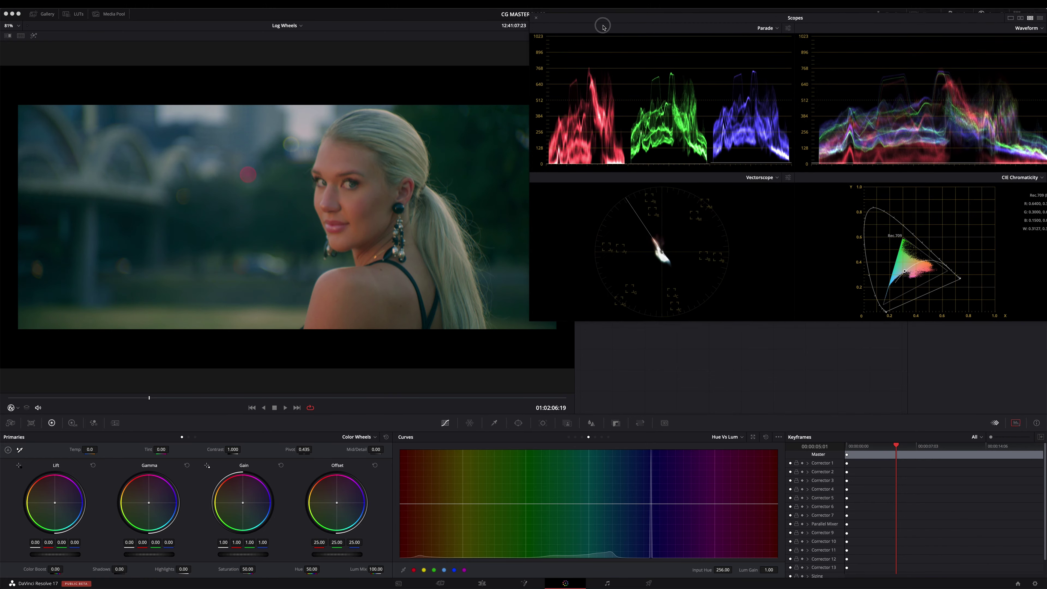
drag(610, 27, 515, 106)
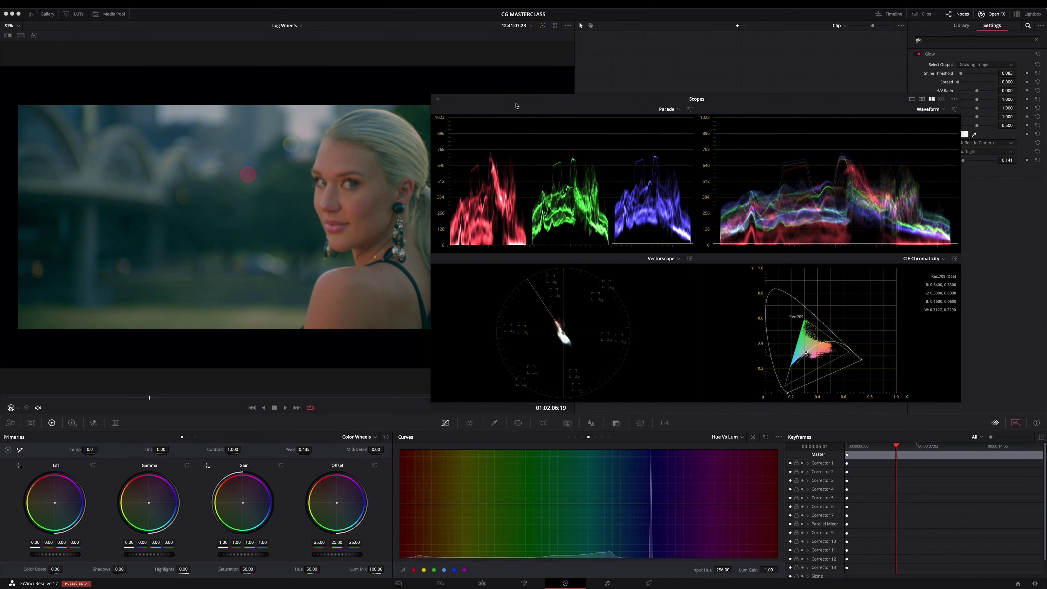
drag(515, 105, 744, 105)
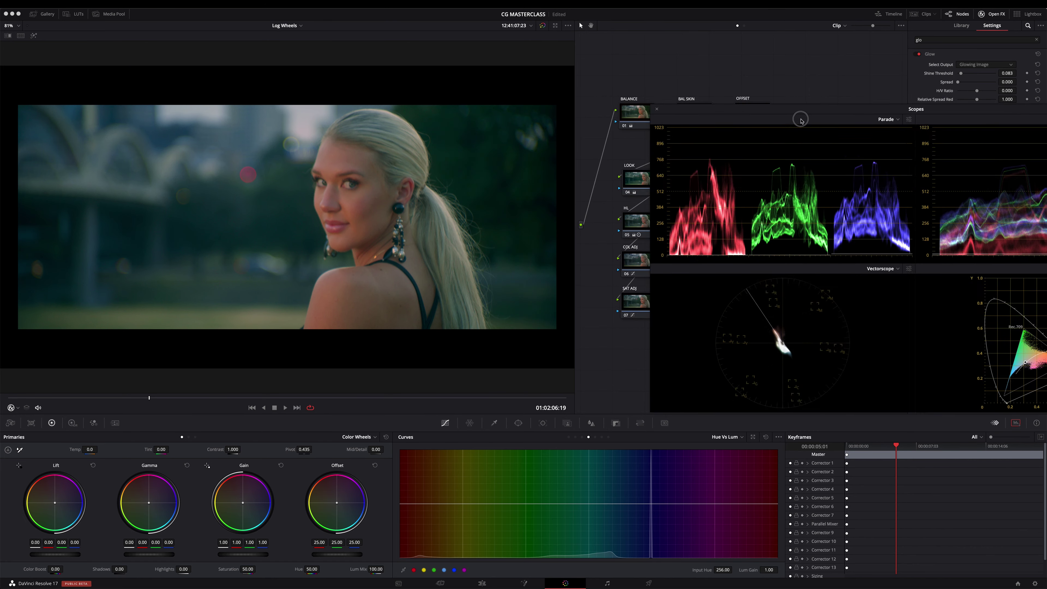
key(ctrl+shift+w)
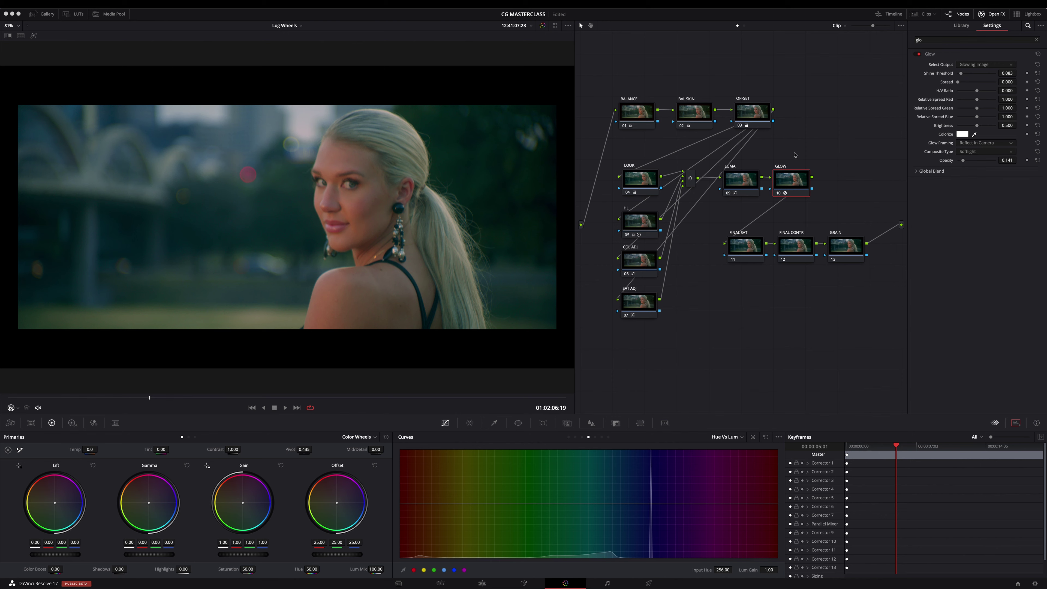
click(747, 249)
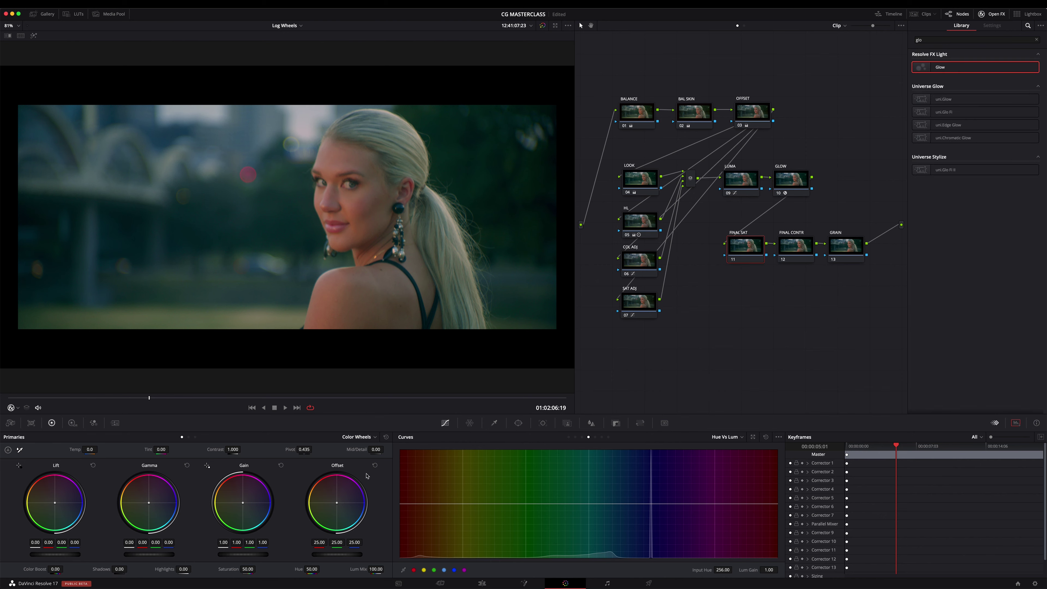
Raise FINAL SAT saturation to 52.60; give FINAL CONTR contrast 1.052 with a lower pivot.
drag(244, 569, 247, 570)
drag(249, 569, 267, 567)
click(789, 244)
drag(232, 451, 243, 449)
mouse_move(306, 449)
mouse_down()
mouse_move(289, 449)
mouse_move(306, 449)
mouse_up()
Select the GRAIN node and zoom the viewer in on the image.
click(852, 248)
scroll(455, 185, up, 3)
scroll(454, 185, up, 3)
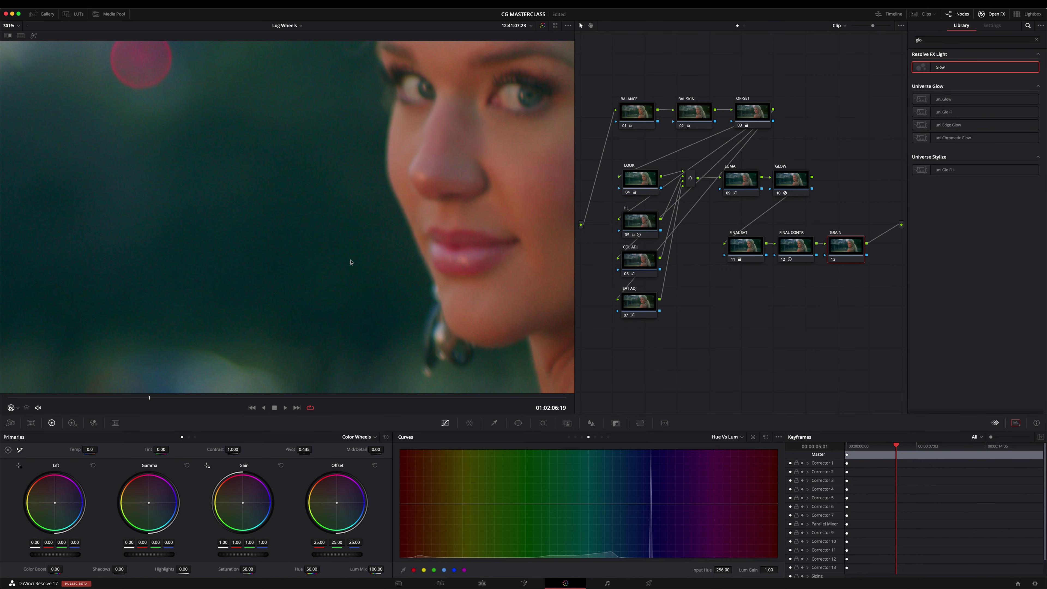
scroll(351, 262, right, 5)
scroll(365, 260, right, 3)
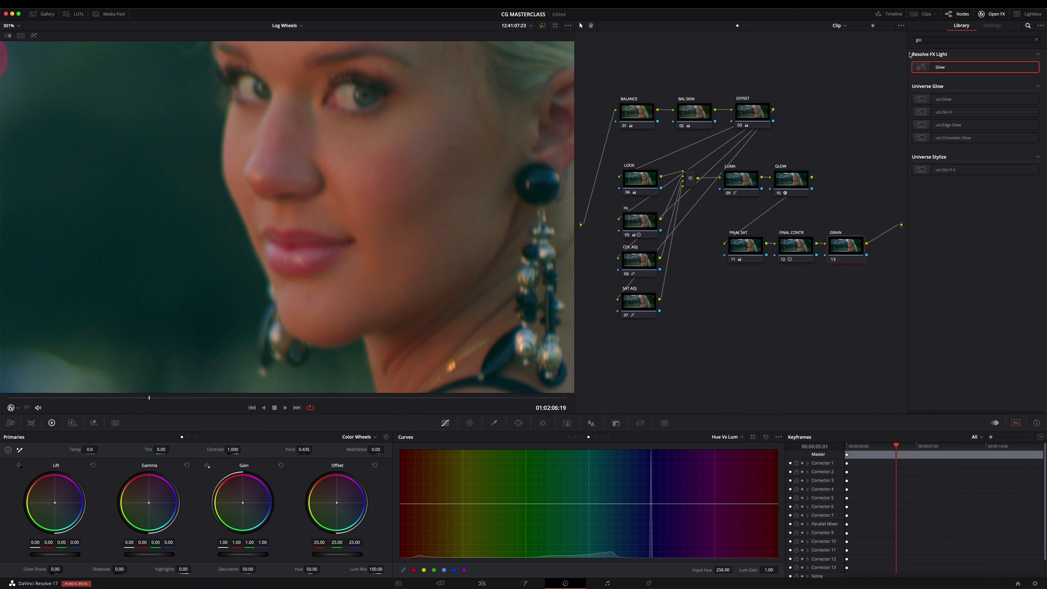
Search OpenFX for 'gra' and apply Film Grain to the GRAIN node with the 35mm preset.
click(929, 40)
key(BackSpace)
key(BackSpace)
text(ra)
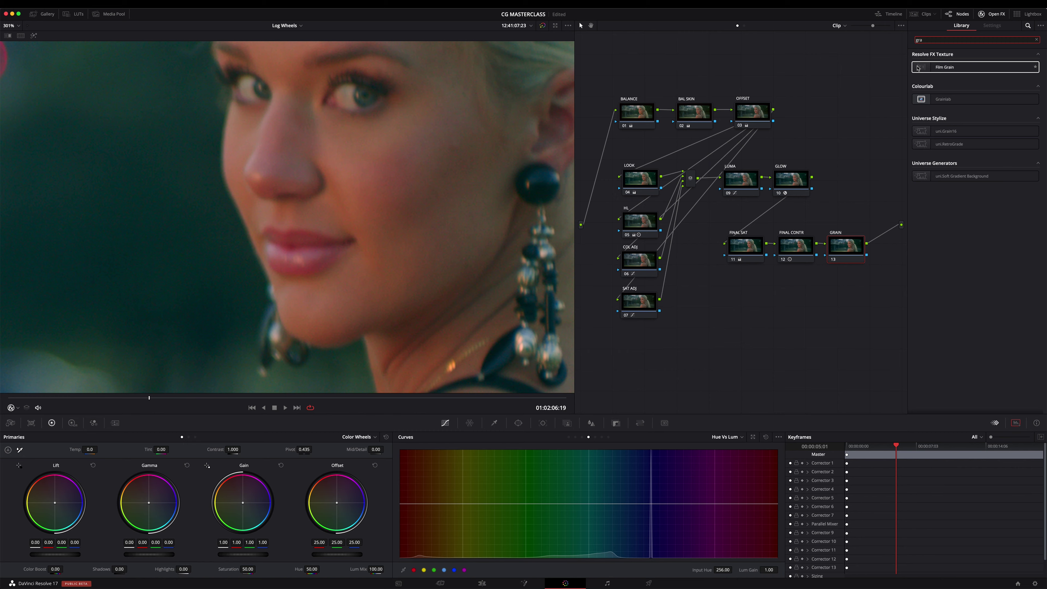
drag(918, 68, 845, 248)
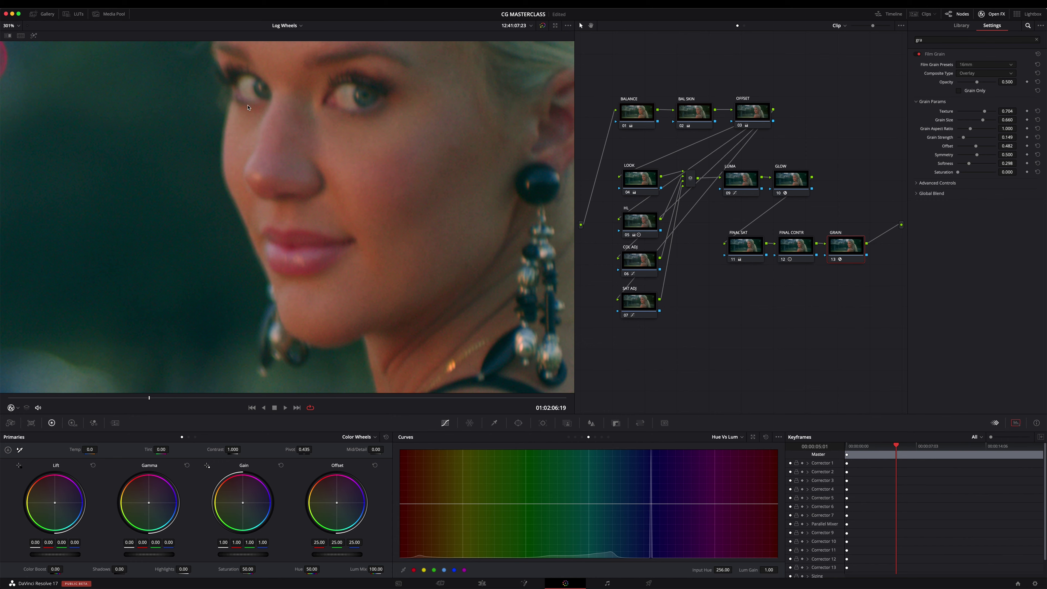
click(973, 65)
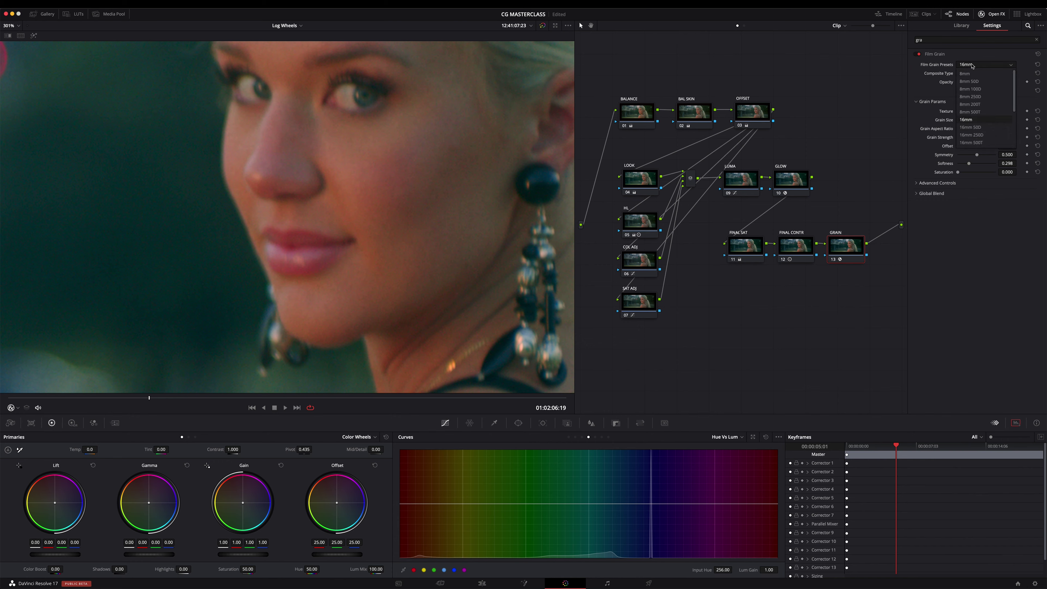
scroll(980, 122, down, 2)
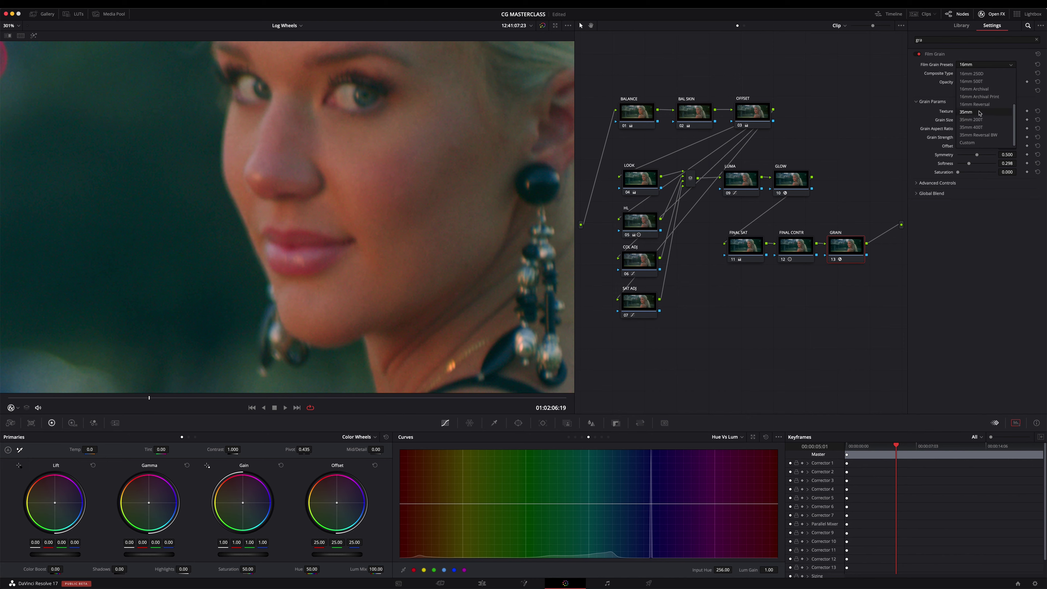
click(980, 113)
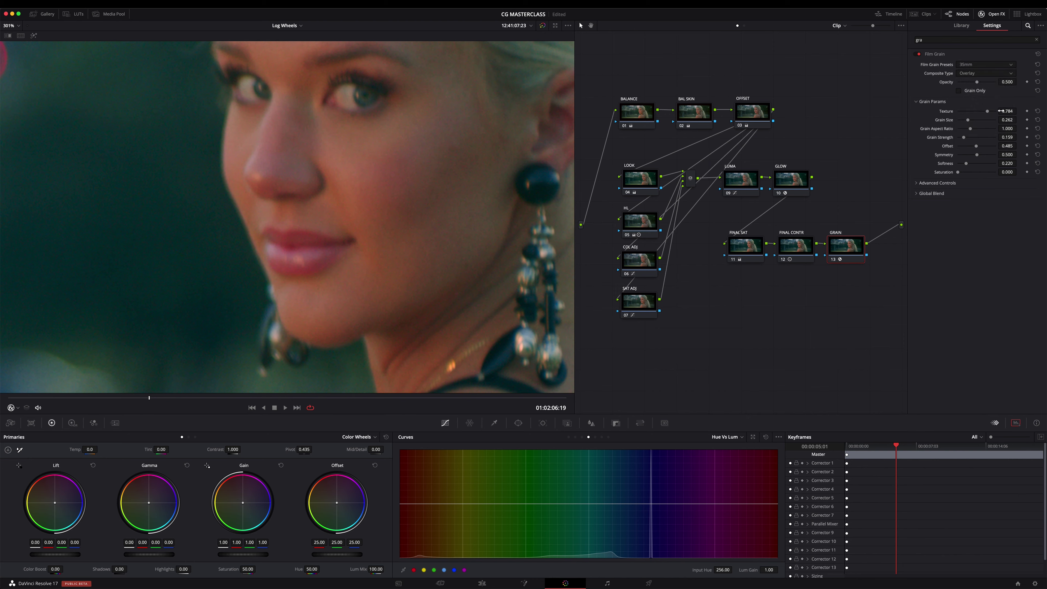
Raise grain Texture to 0.785 and Grain Strength to 0.231, then float the scopes over the node editor.
drag(1001, 111, 1018, 112)
drag(1008, 137, 1032, 138)
drag(1009, 111, 995, 111)
drag(996, 112, 997, 112)
key(super+shift+w)
drag(624, 52, 499, 110)
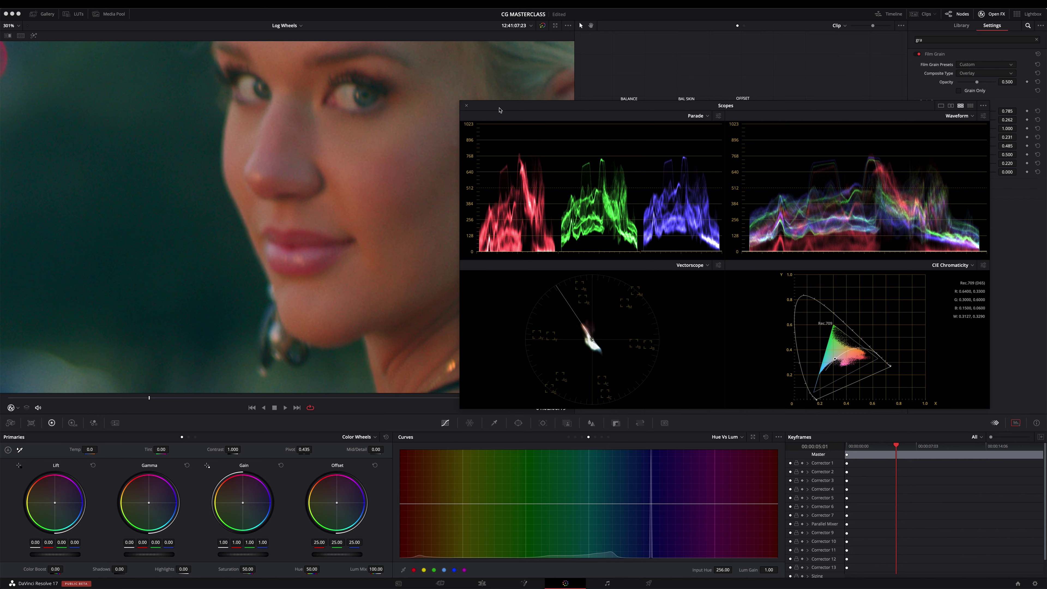
Close the floating scopes, zoom in with GRAIN toggled off, then preview the frame full screen.
click(467, 107)
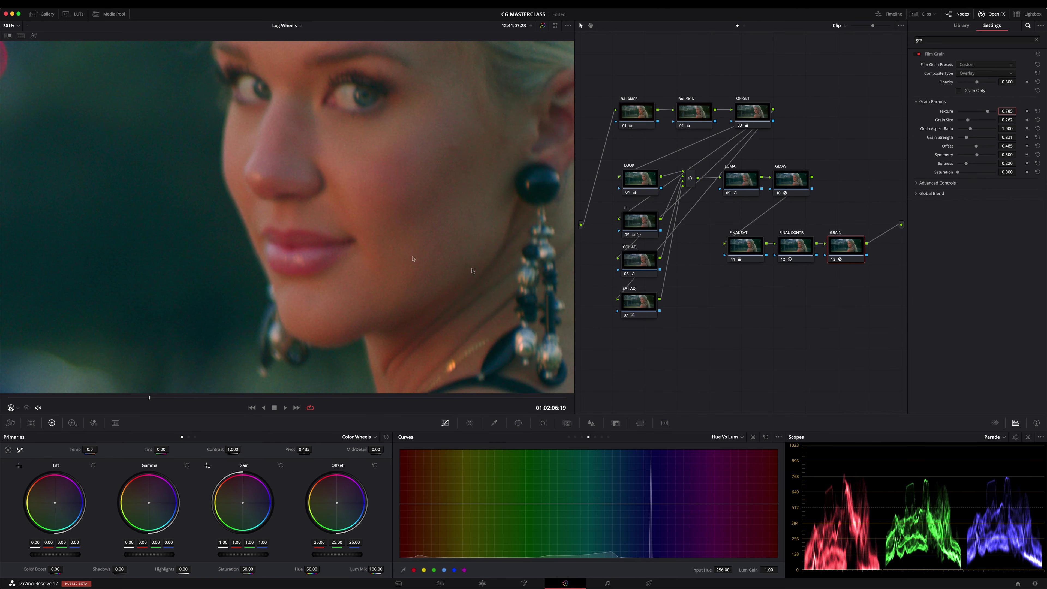
scroll(330, 243, up, 3)
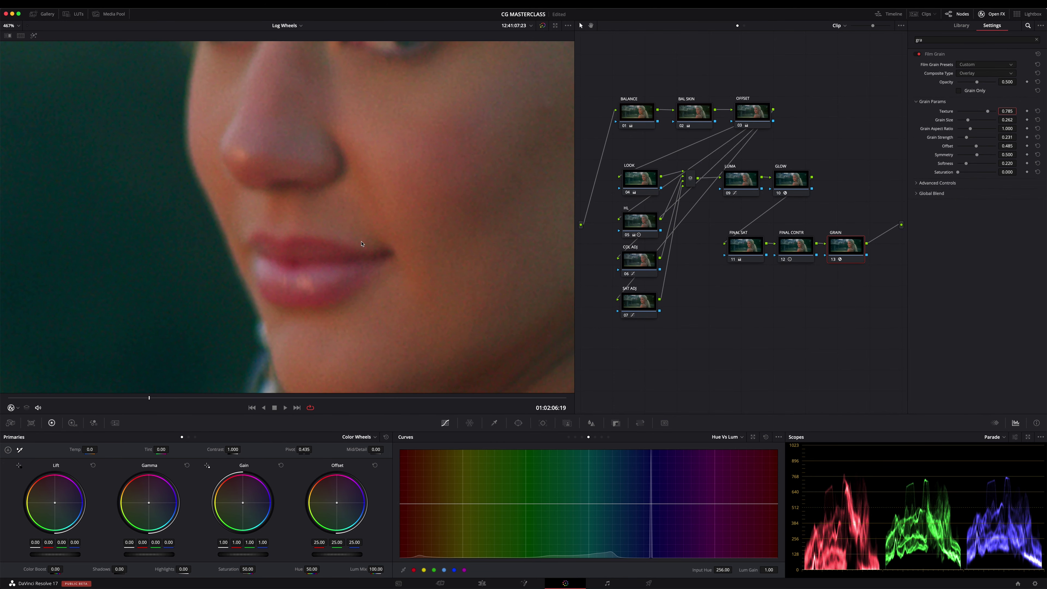
key(ctrl+d)
key(ctrl+d)
key(shift+z)
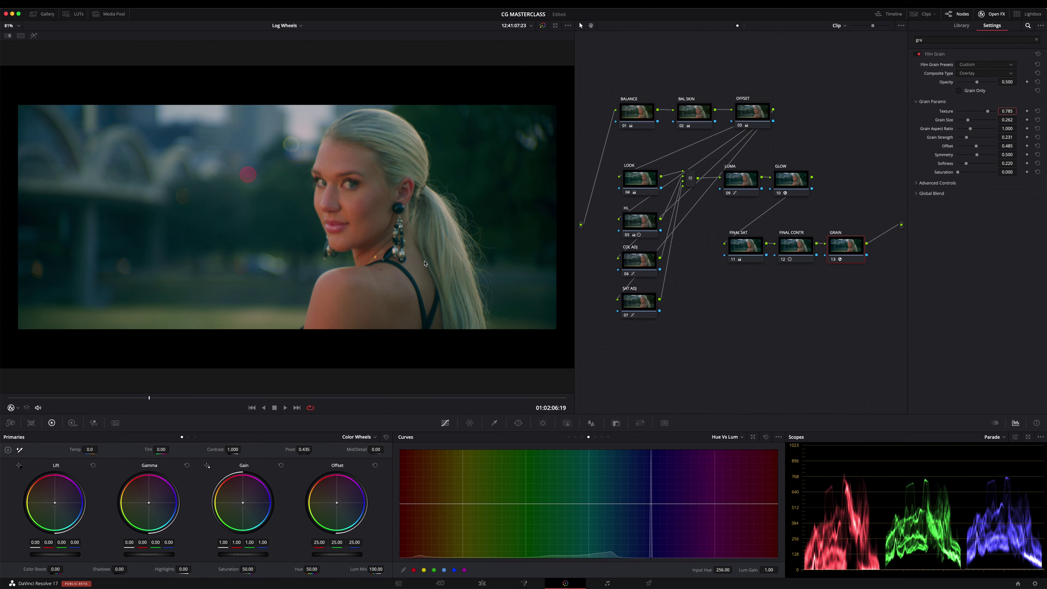
key(ctrl+f)
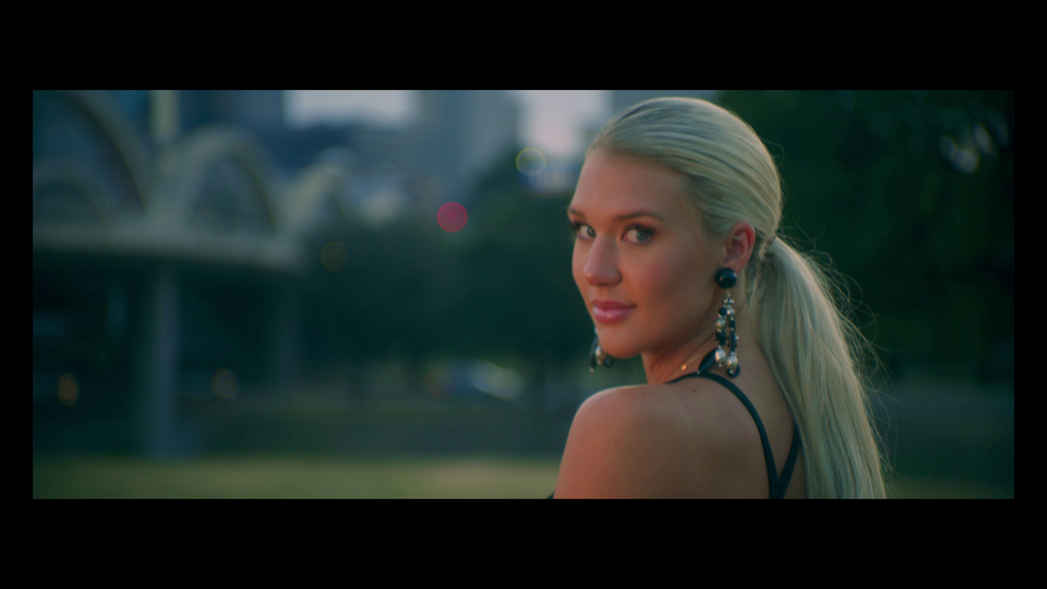
key(Escape)
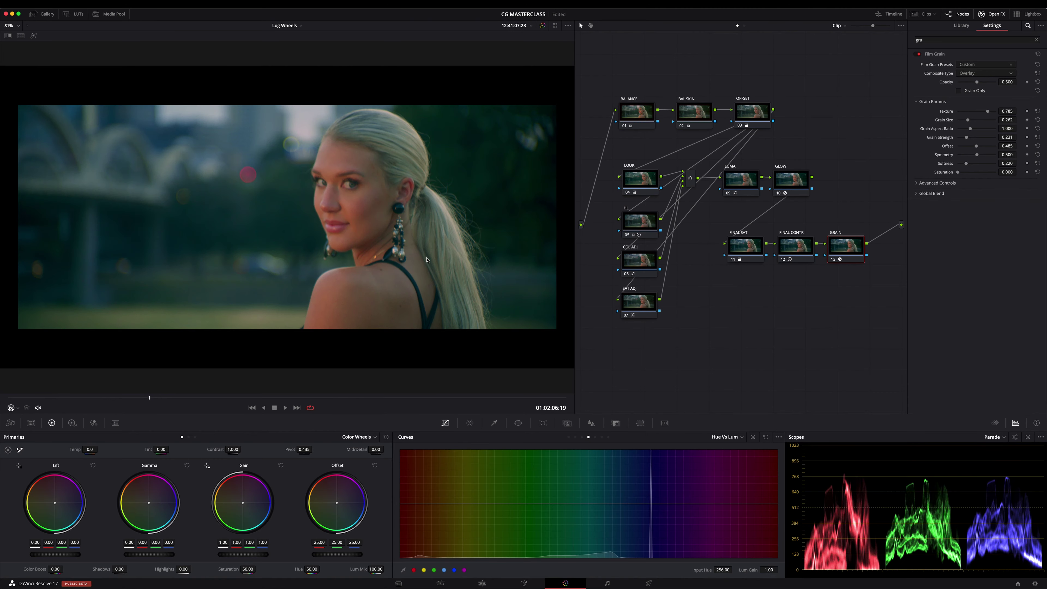
Hide the OpenFX panel, disable all grading nodes, and select the BALANCE node.
click(994, 14)
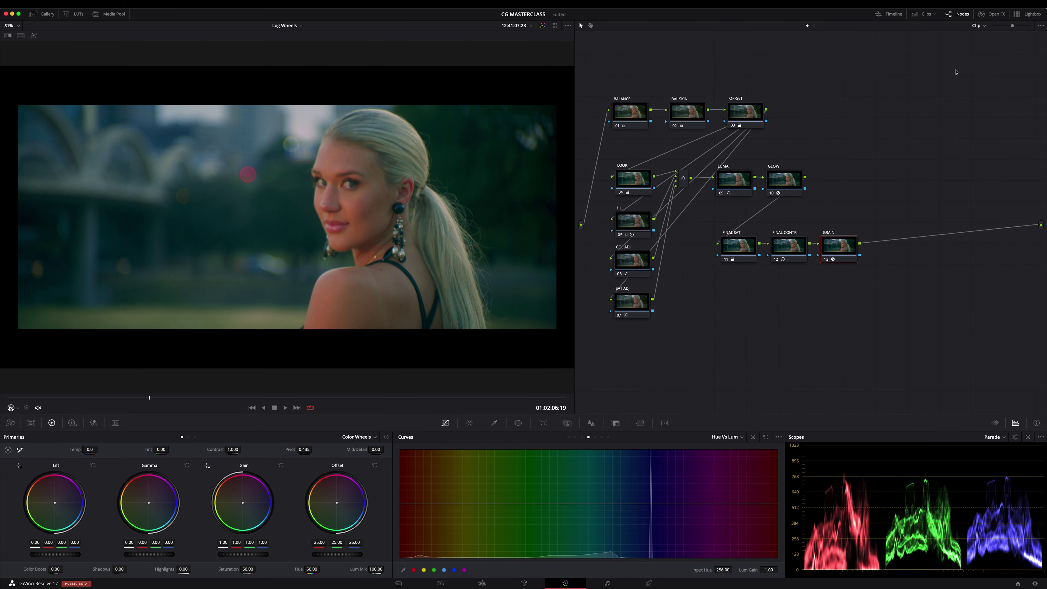
key(shift+d)
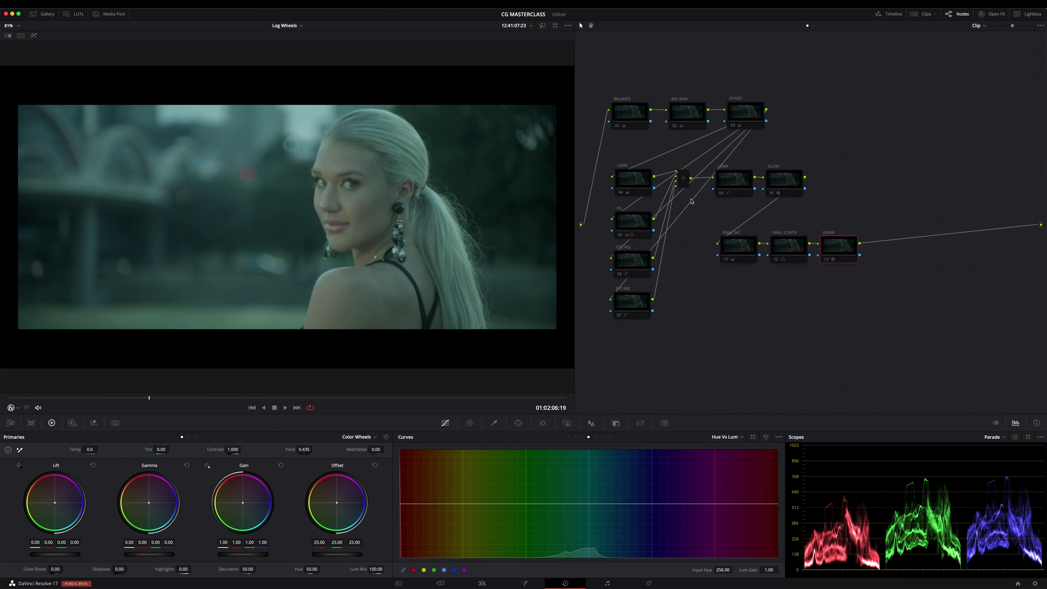
click(633, 117)
Re-enable the BALANCE, BAL SKIN and OFFSET nodes.
key(ctrl+d)
click(693, 116)
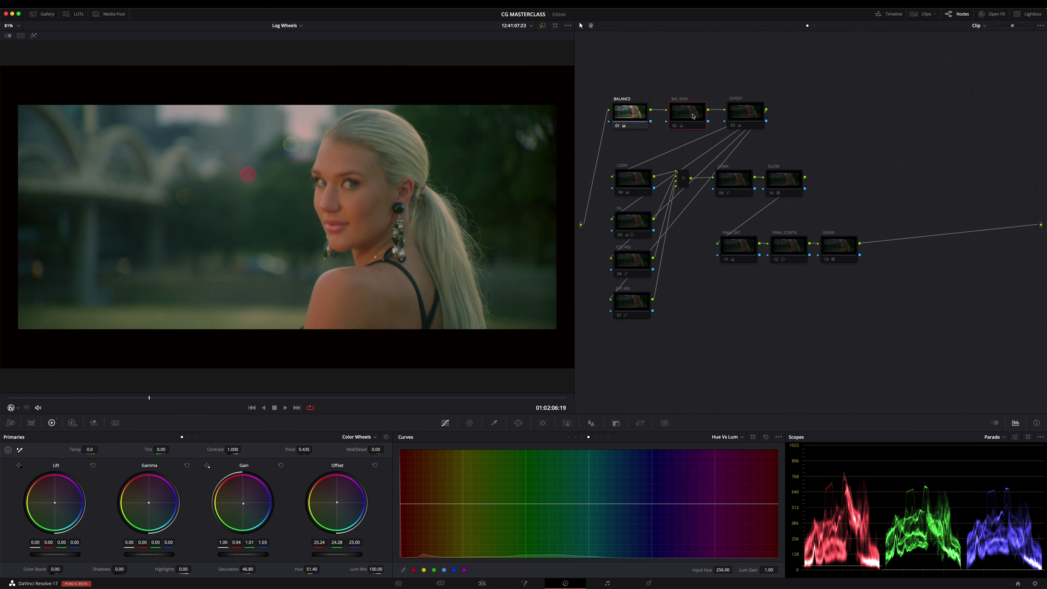
key(ctrl+d)
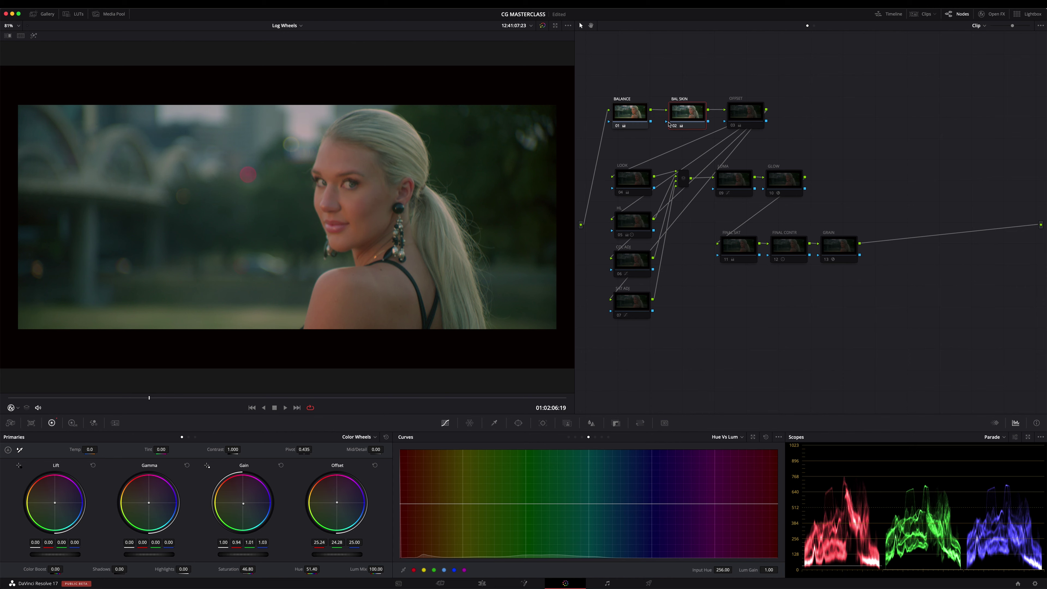
click(744, 116)
key(ctrl+d)
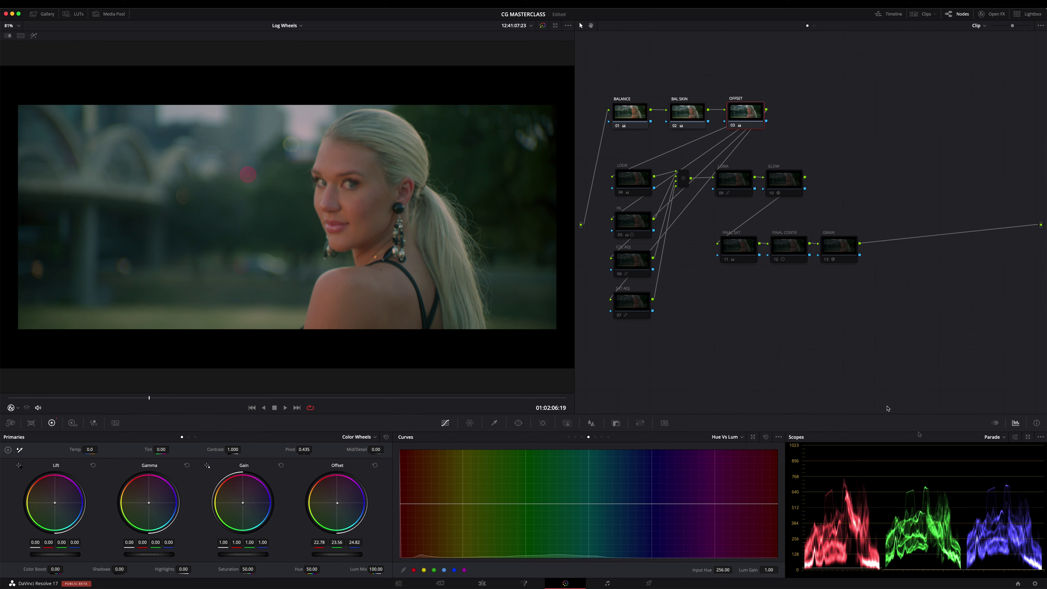
Step through LOOK and HL, then enable COL ADJ, toggling it to compare.
click(633, 180)
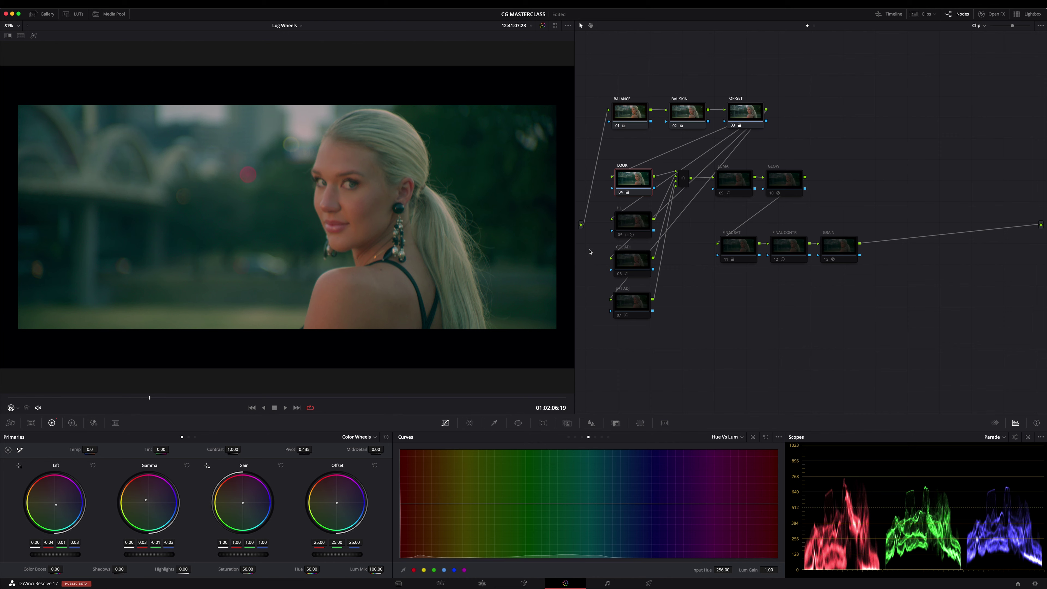
click(638, 224)
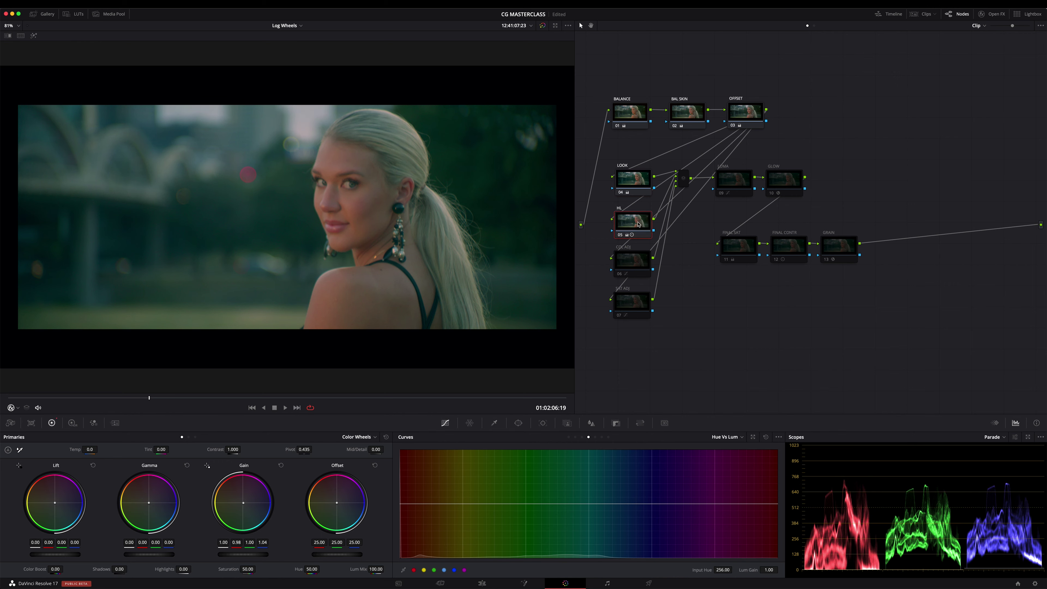
click(624, 265)
key(super+d)
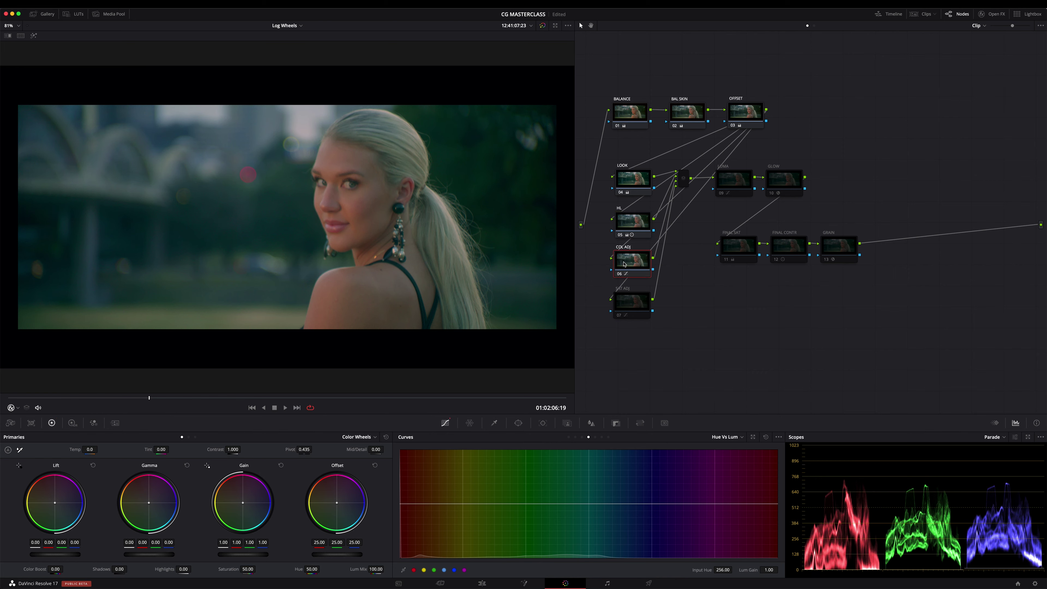
key(super+d)
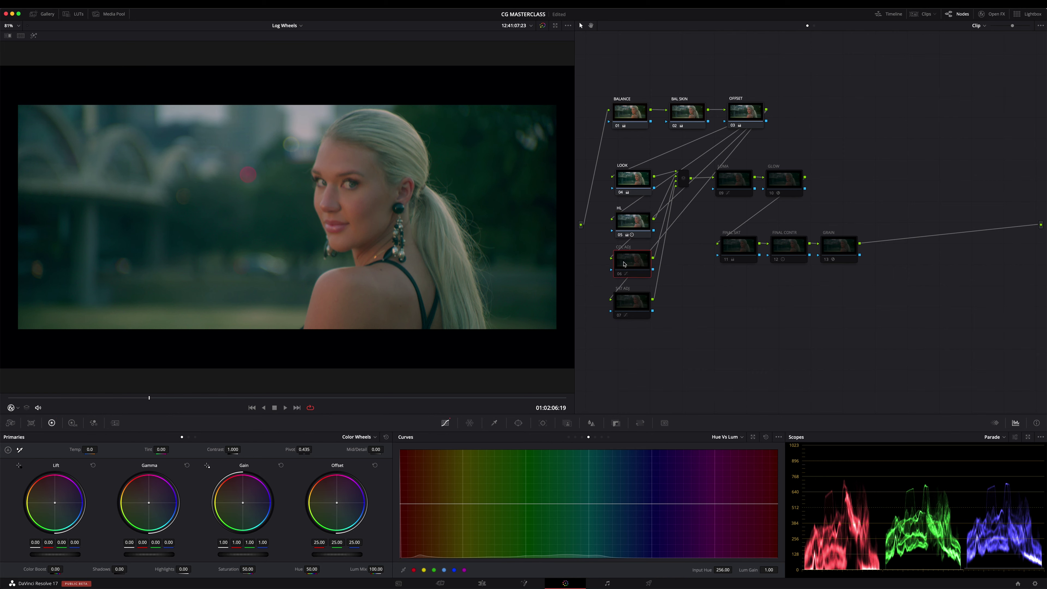
key(super+d)
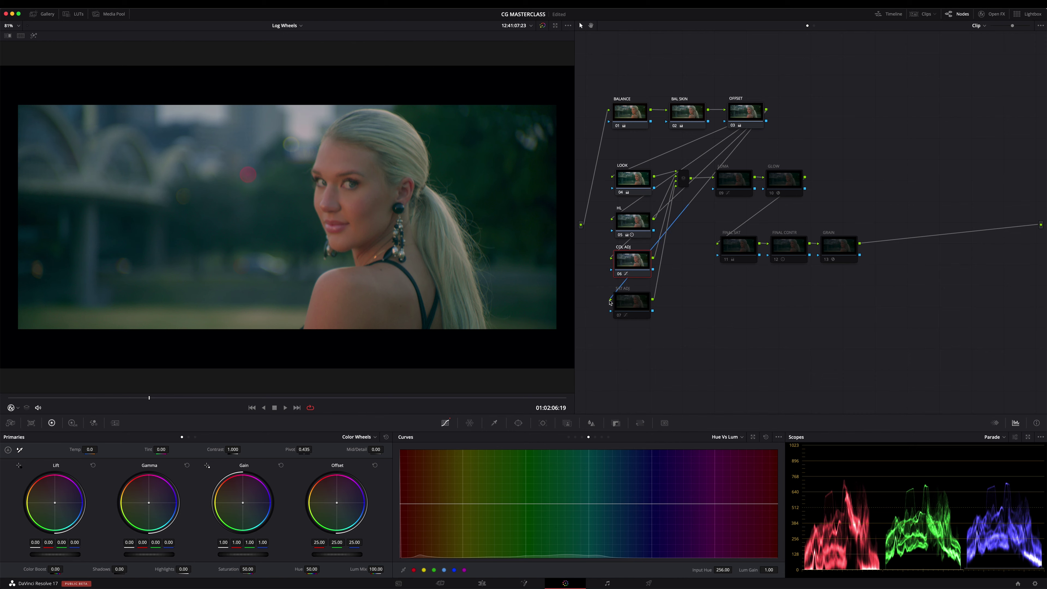
Enable SAT ADJ, save the project, and show its Hue Vs Sat curve.
click(633, 308)
key(super+d)
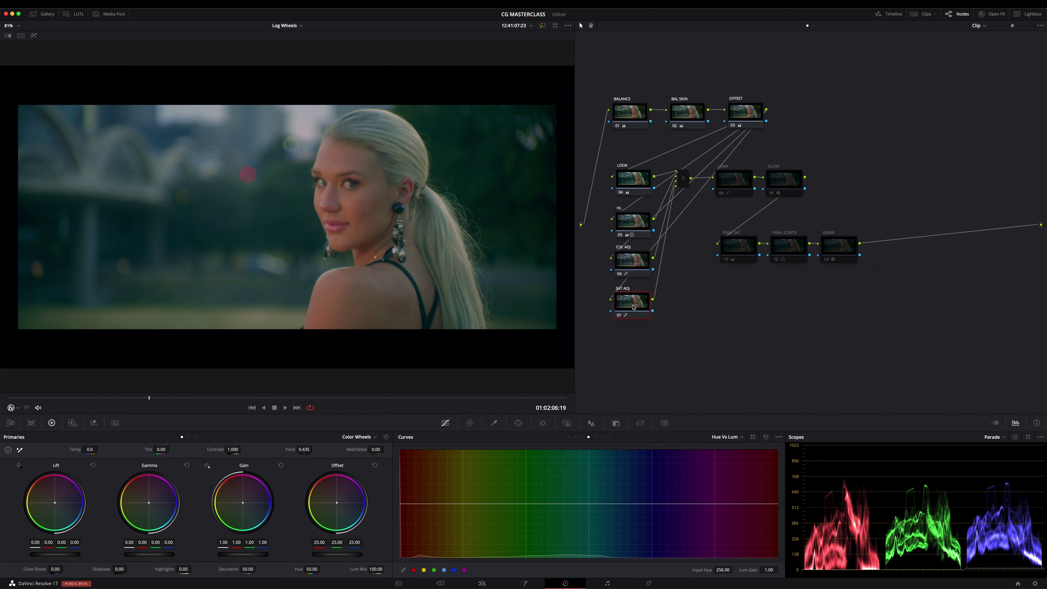
key(super+s)
click(575, 438)
click(582, 438)
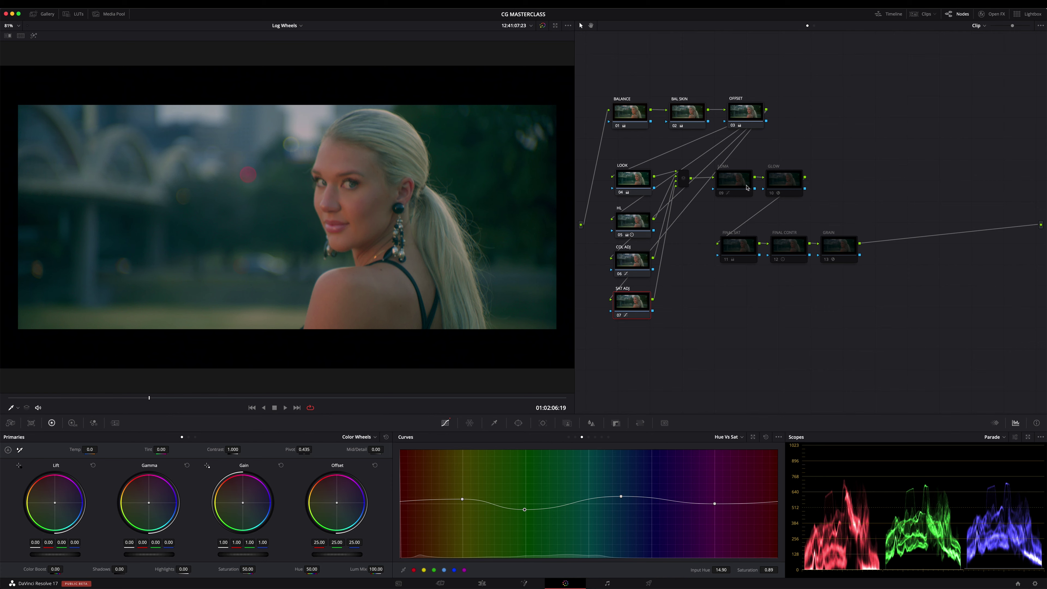
Enable the GLOW and FINAL SAT nodes, toggling each off and on to compare.
click(683, 178)
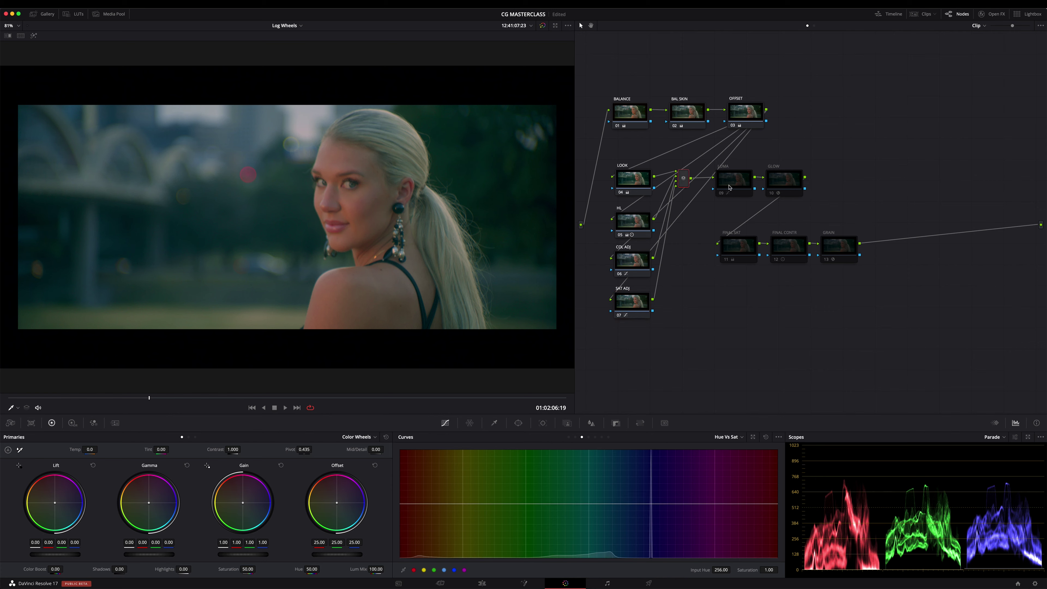
click(729, 188)
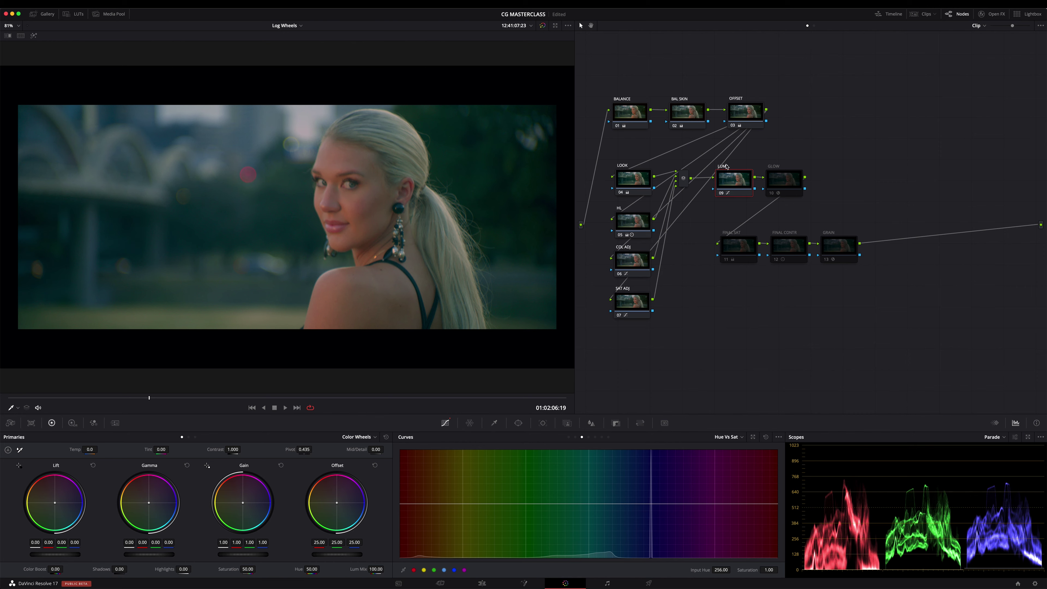
click(789, 181)
key(ctrl+d)
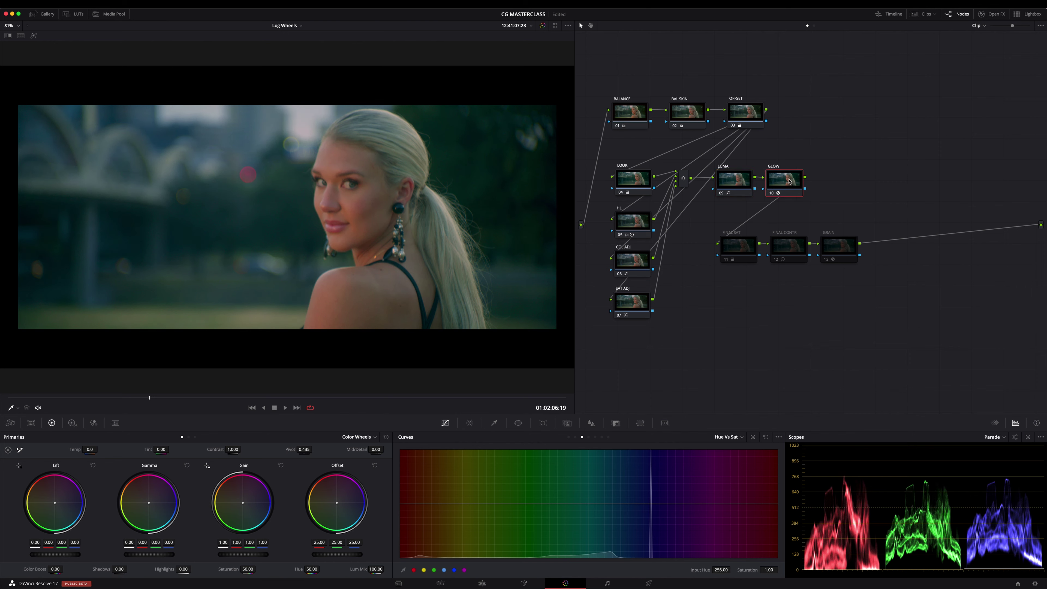
key(ctrl+d)
key(ctrl+d)
click(732, 253)
key(ctrl+d)
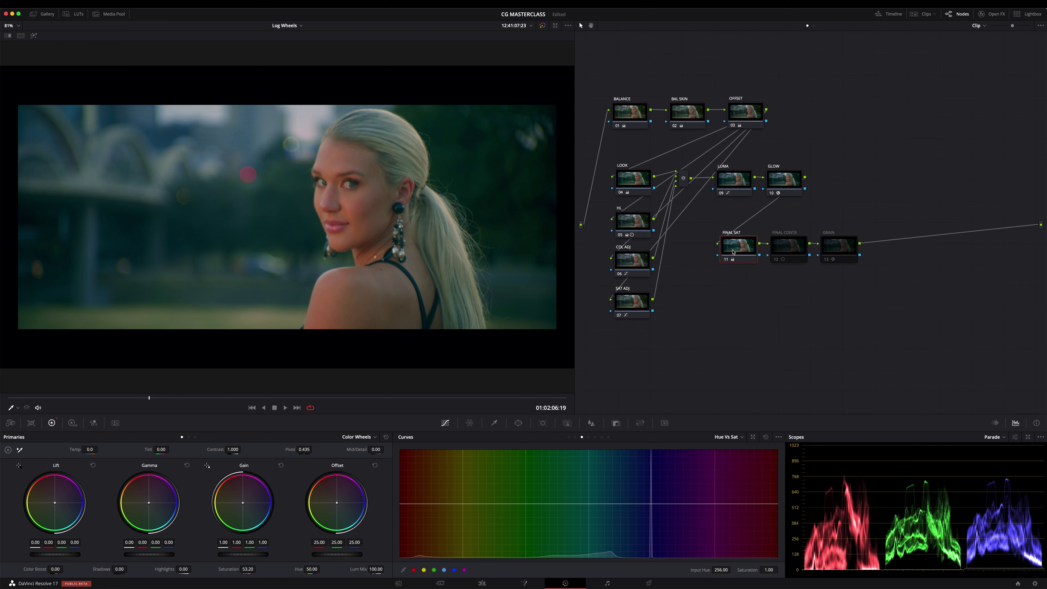
key(ctrl+d)
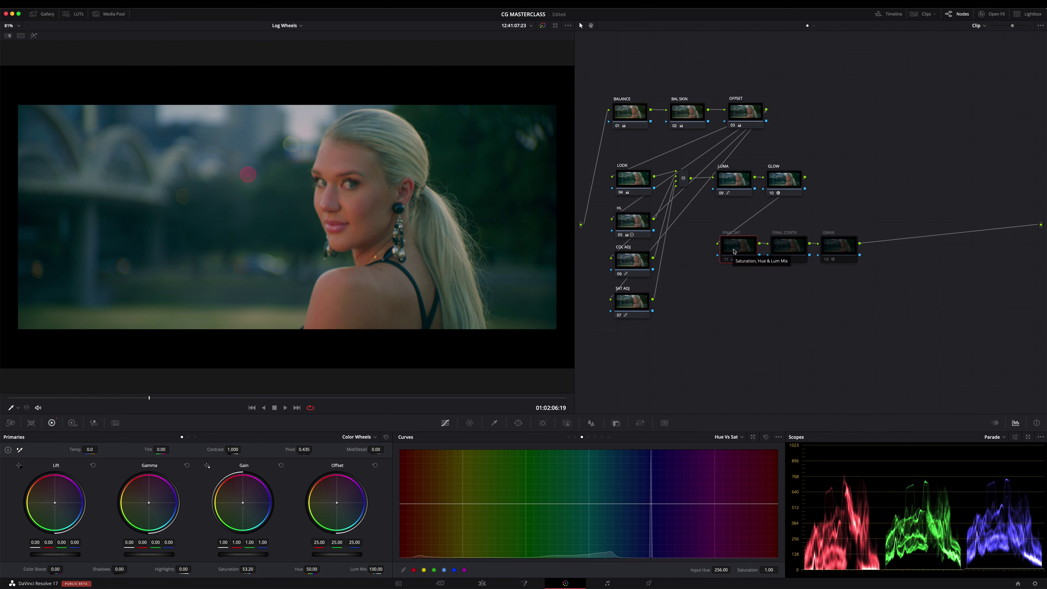
key(ctrl+d)
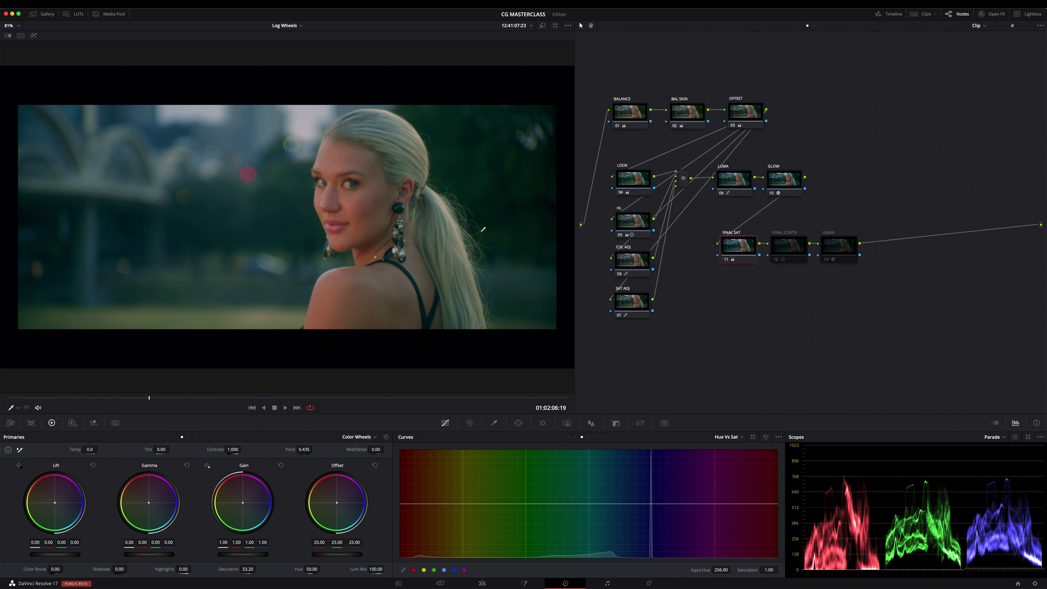
Check the image on the Vectorscope, return to the RGB Parade, and select FINAL CONTR.
click(1006, 435)
click(1005, 463)
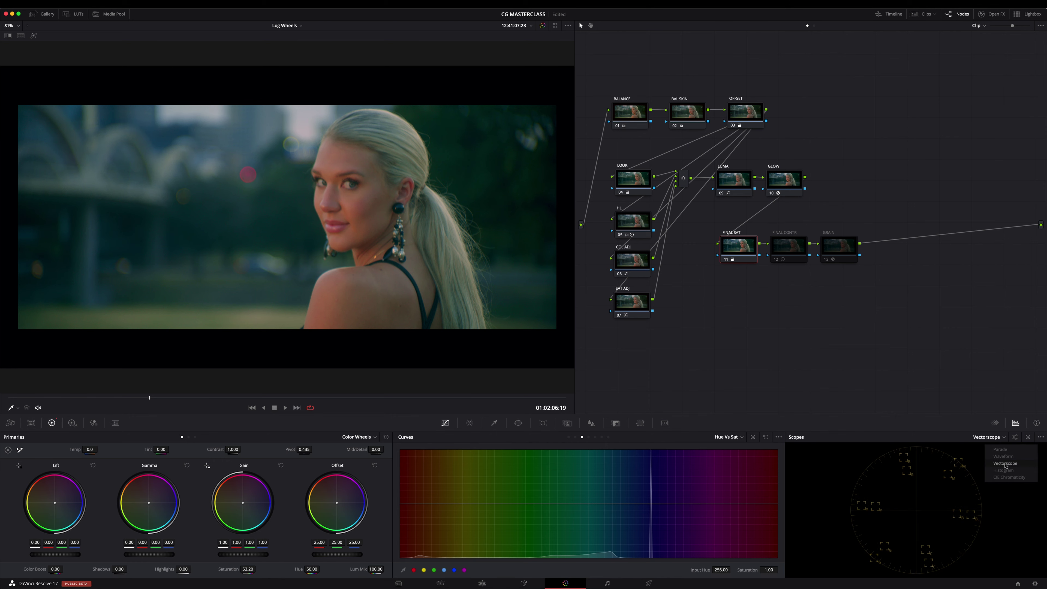
click(1005, 436)
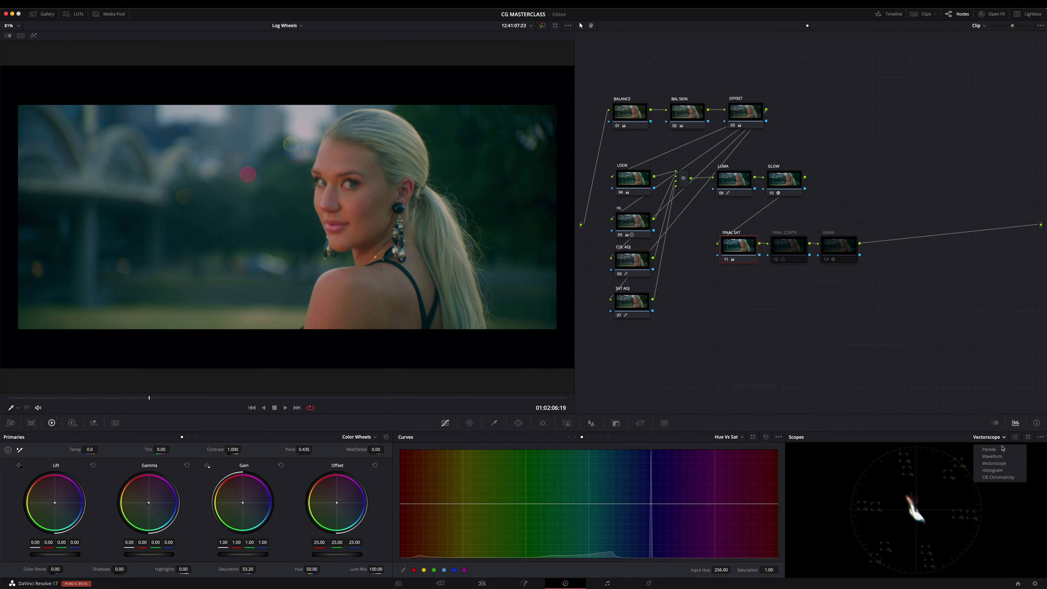
click(1002, 450)
click(784, 250)
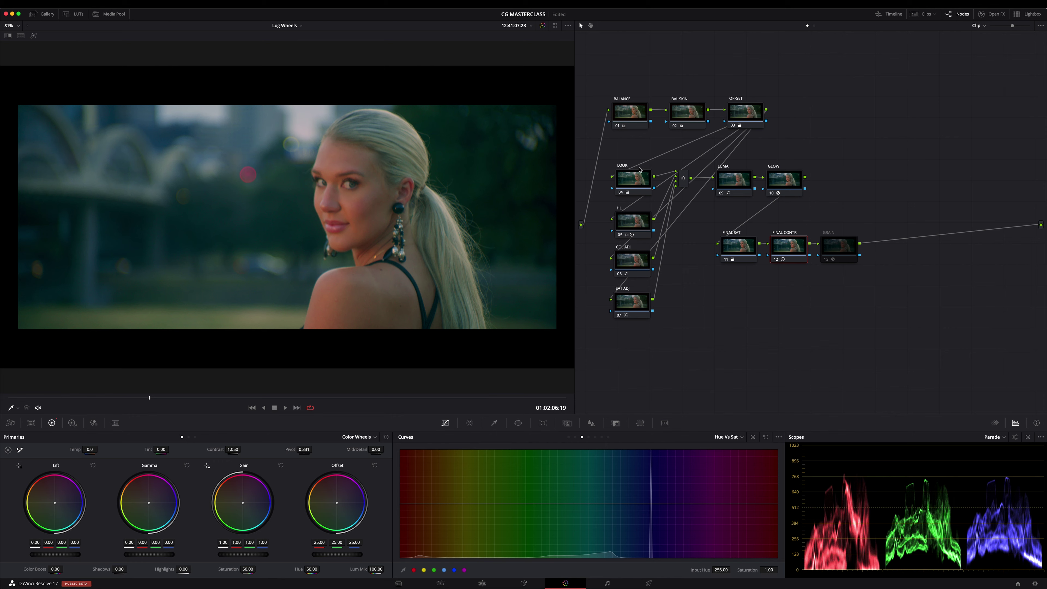
Enable the GRAIN node and move to a close-up frame of her face.
click(840, 252)
key(super+d)
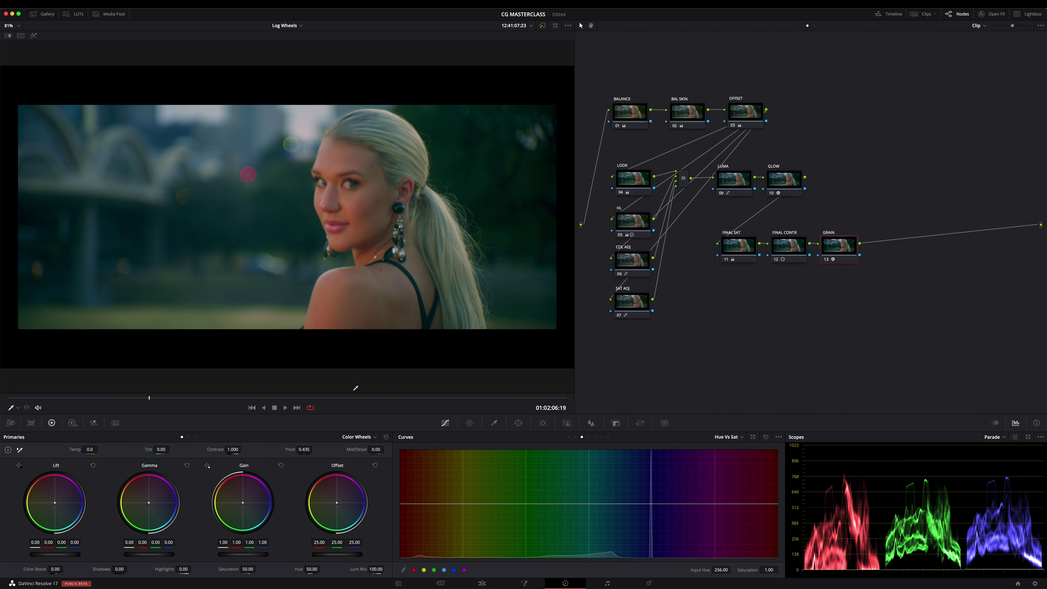
click(287, 398)
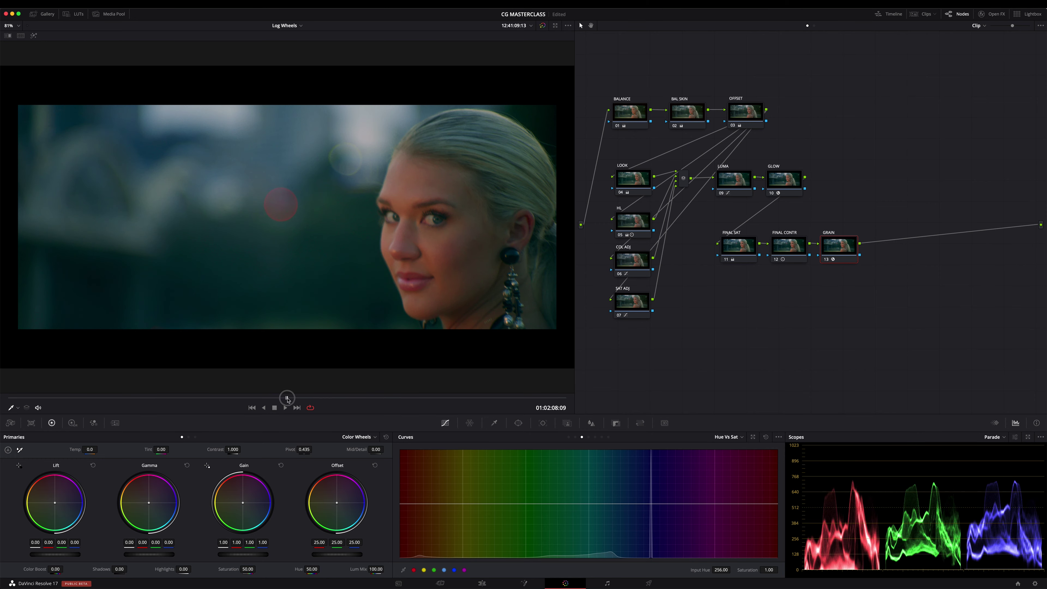
mouse_move(287, 398)
mouse_down()
mouse_move(312, 399)
mouse_move(278, 400)
mouse_up()
Compare with FINAL SAT and BAL SKIN toggled, leaving FINAL SAT off and BAL SKIN on.
click(737, 250)
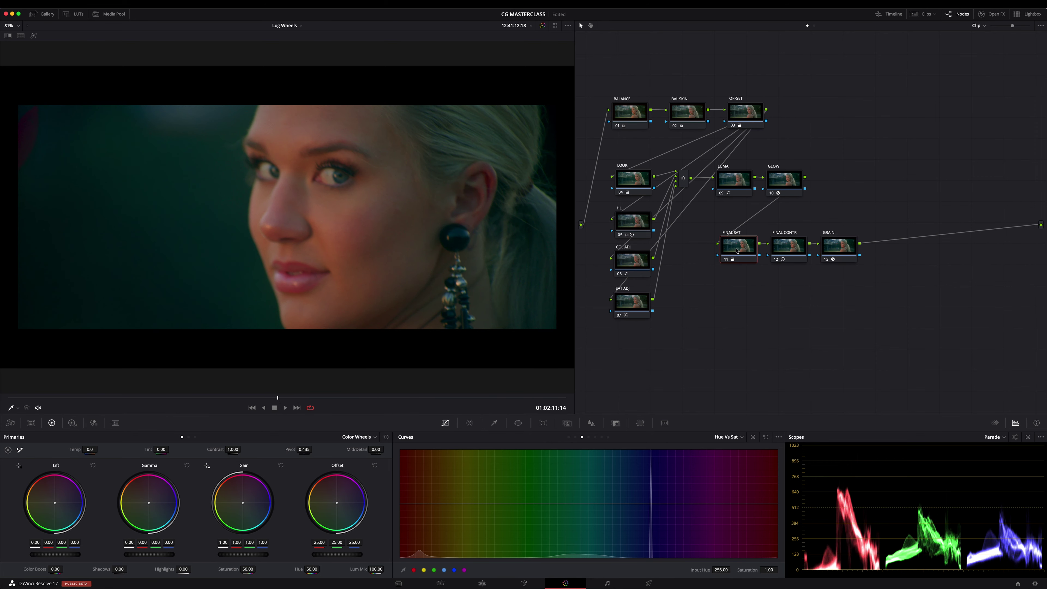
key(ctrl+d)
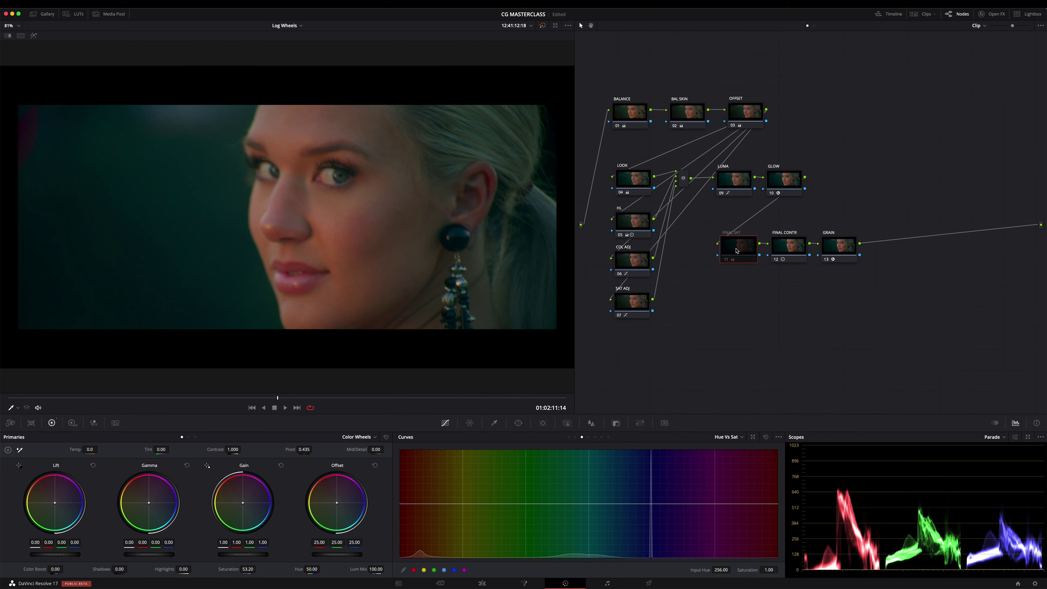
key(ctrl+d)
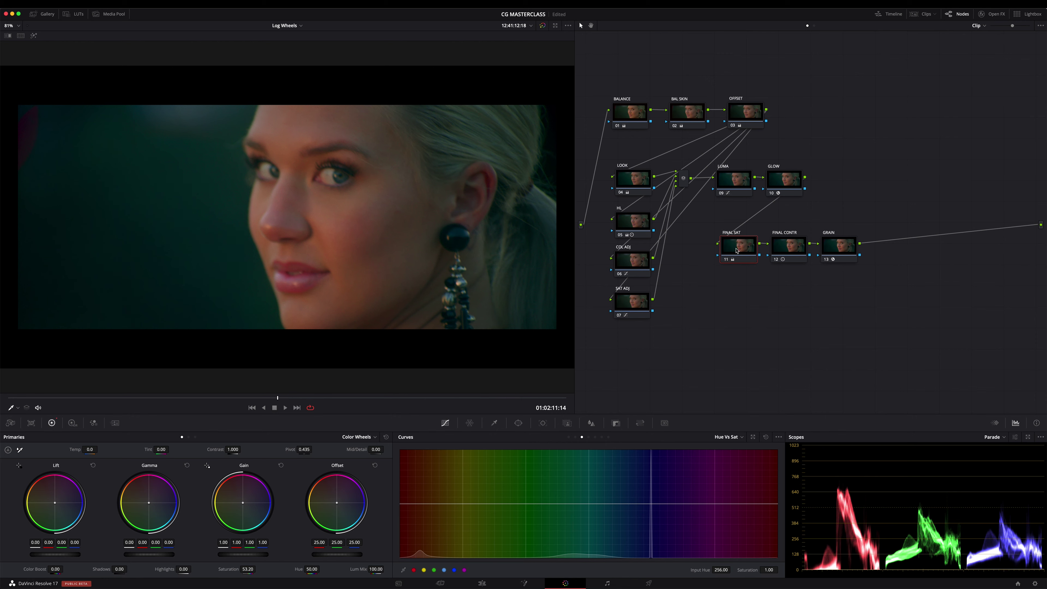
key(ctrl+d)
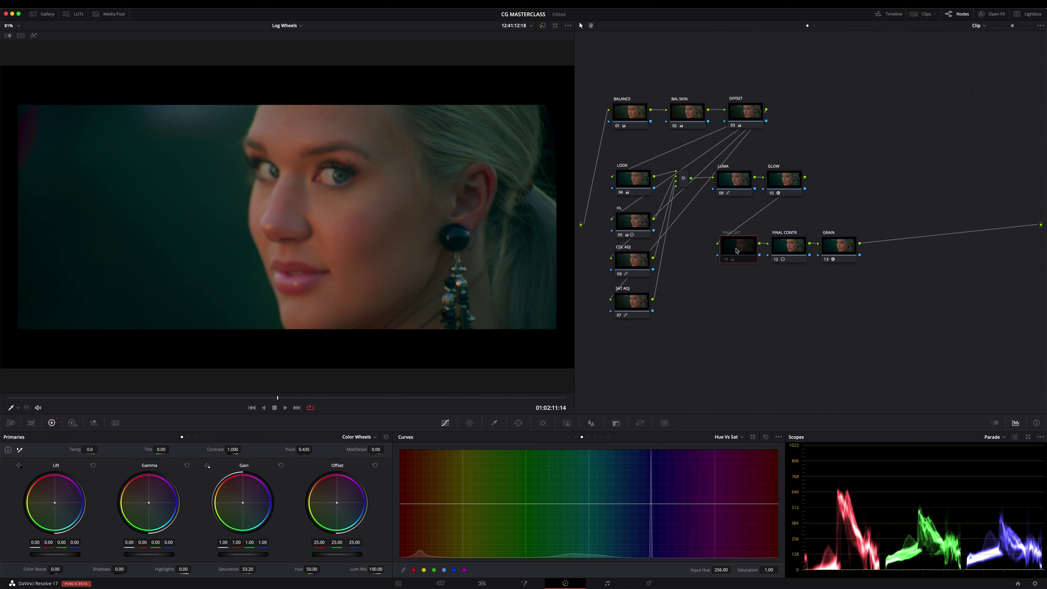
click(687, 114)
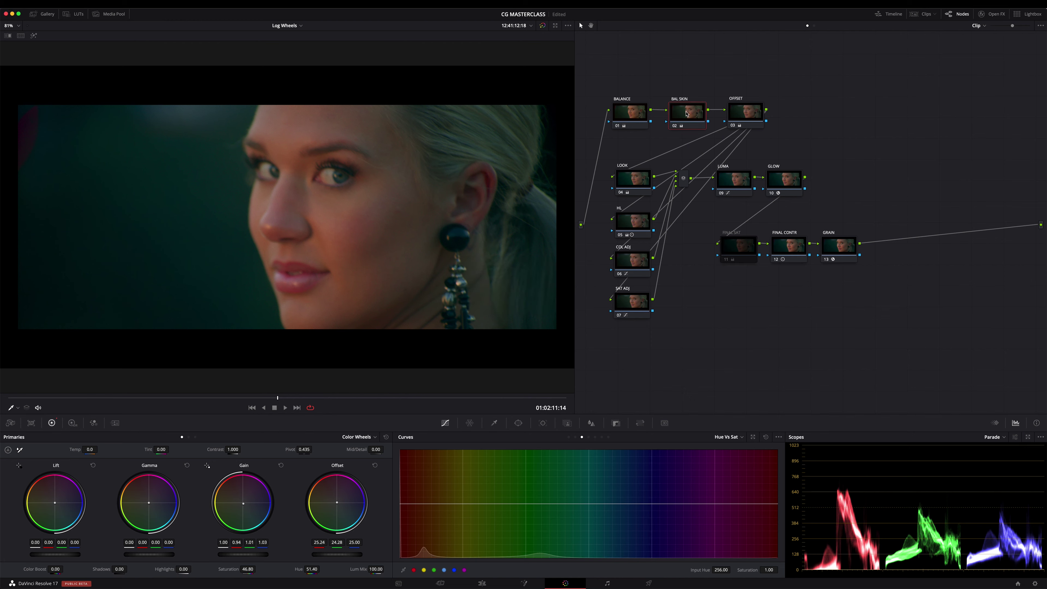
key(ctrl+d)
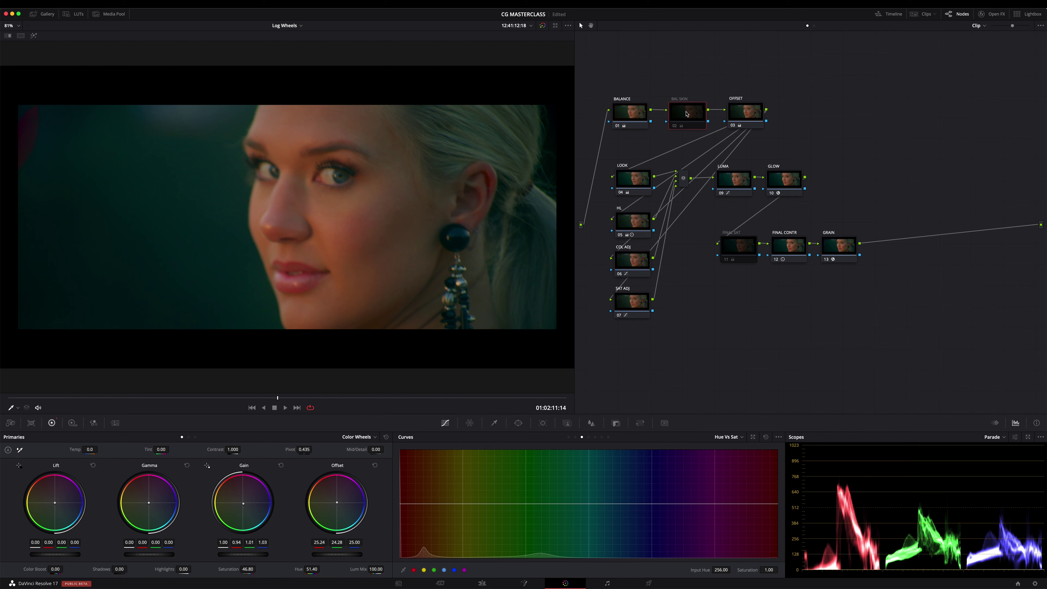
key(ctrl+d)
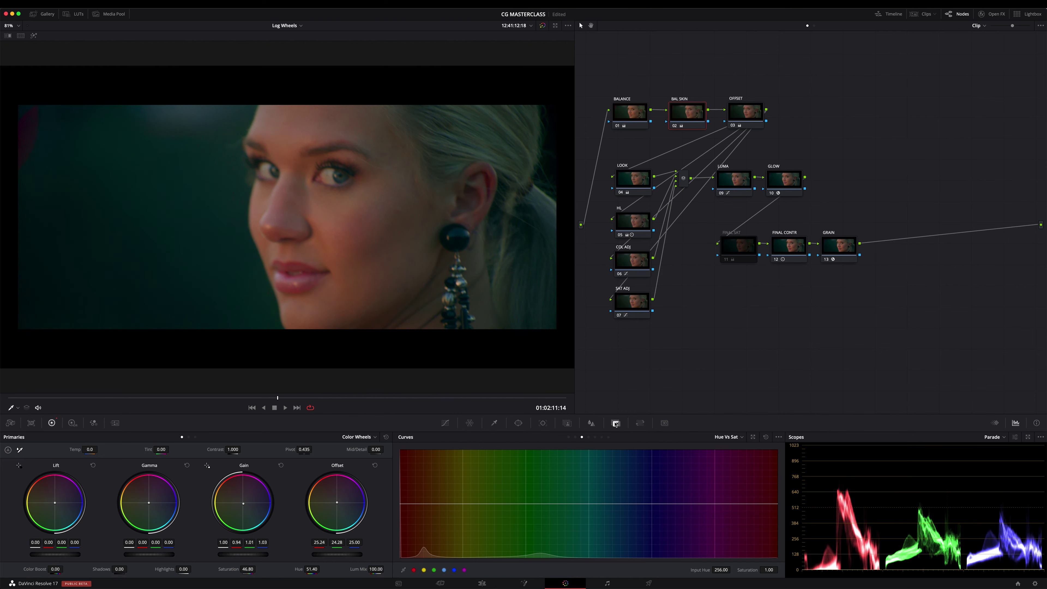
Lower BAL SKIN's Key Output Gain to 0.741, review the clip, and re-enable FINAL SAT.
click(616, 424)
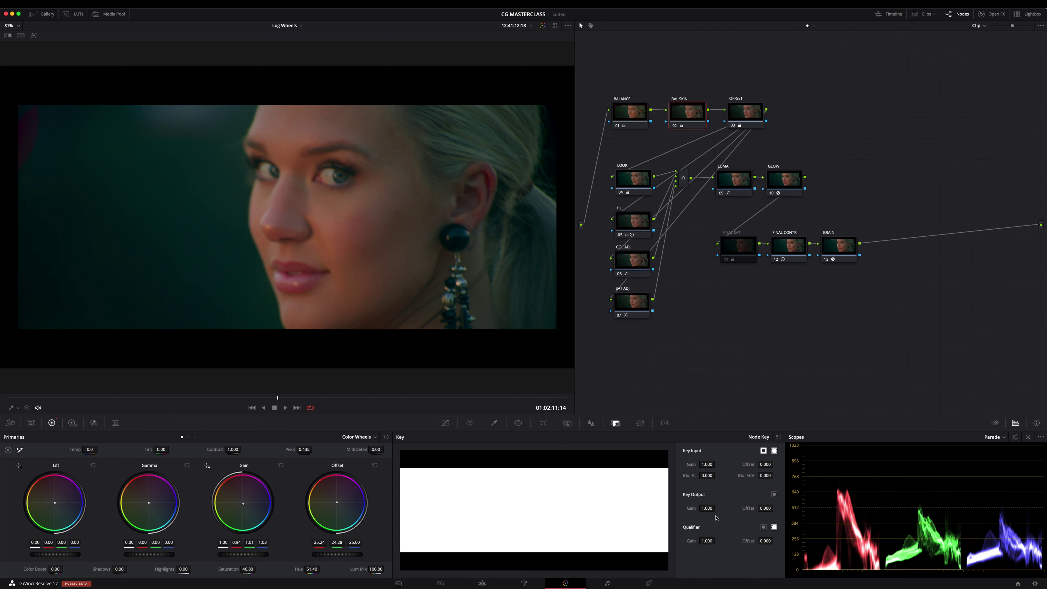
drag(706, 508, 614, 510)
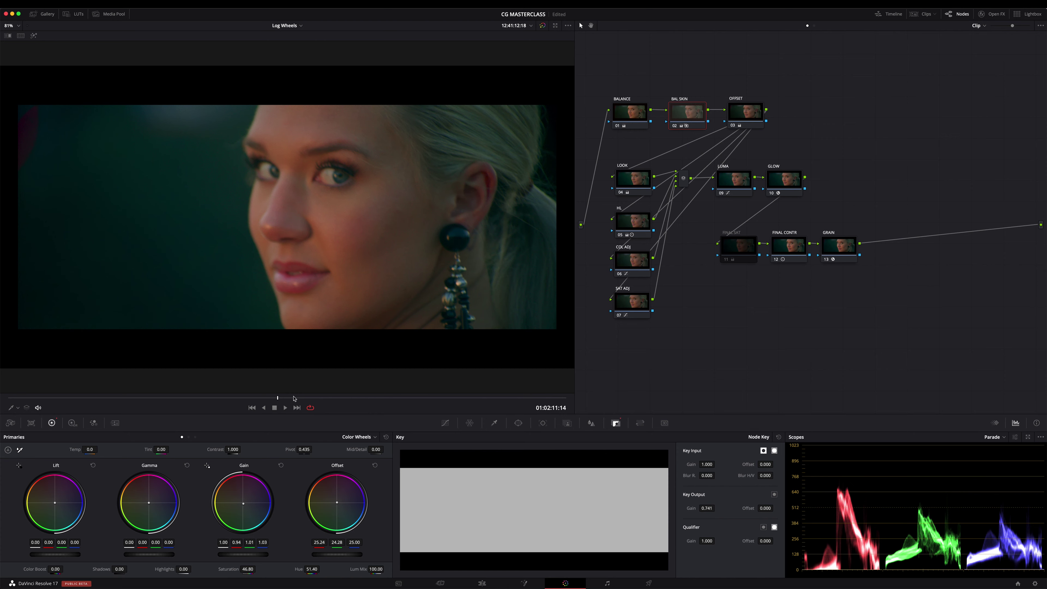
mouse_move(294, 398)
mouse_down()
mouse_move(435, 399)
mouse_move(426, 399)
mouse_up()
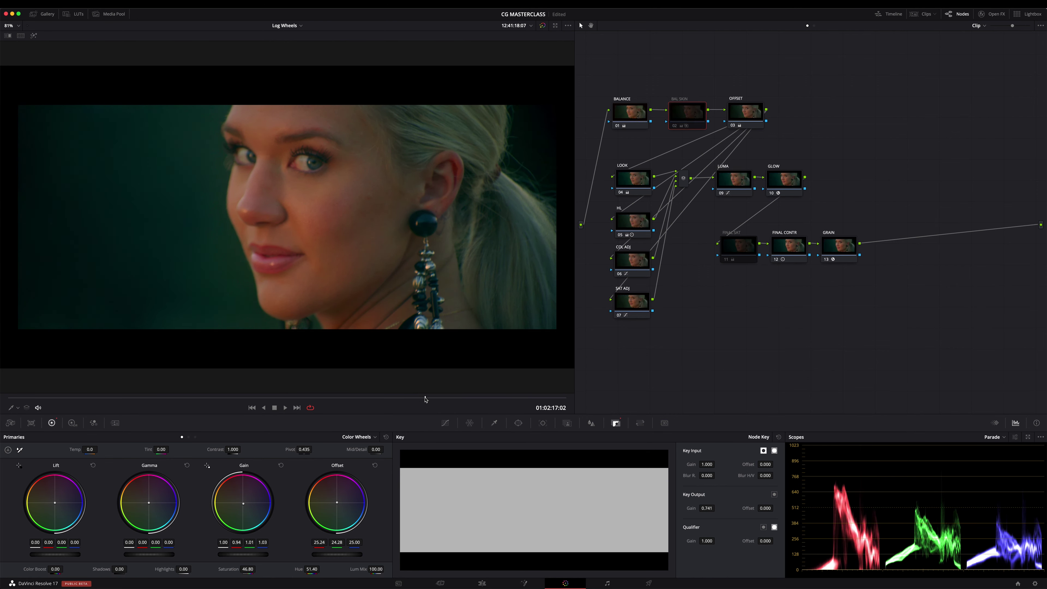
drag(333, 398, 283, 398)
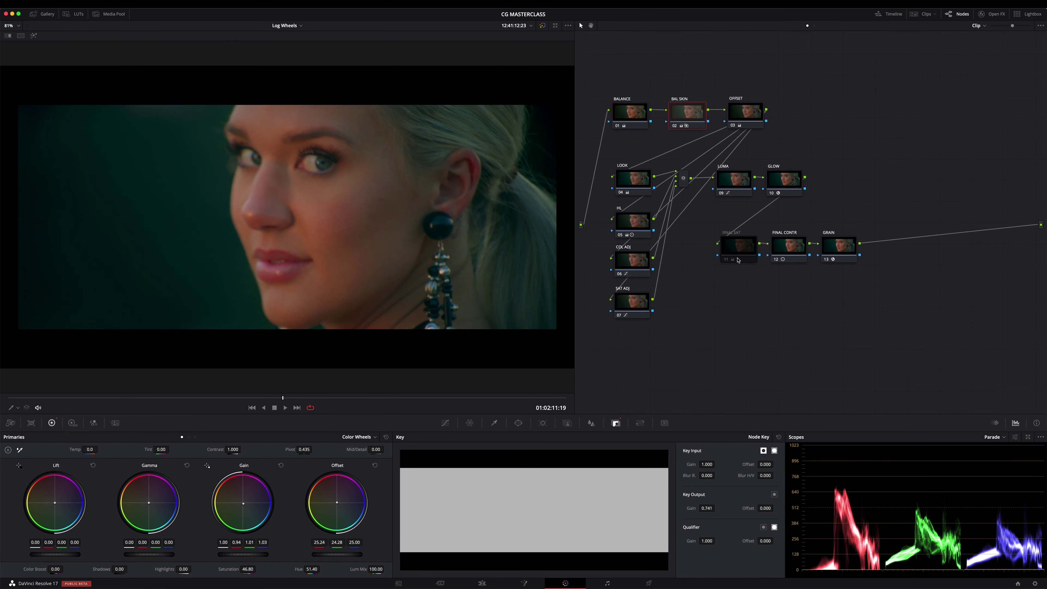
click(738, 253)
key(ctrl+d)
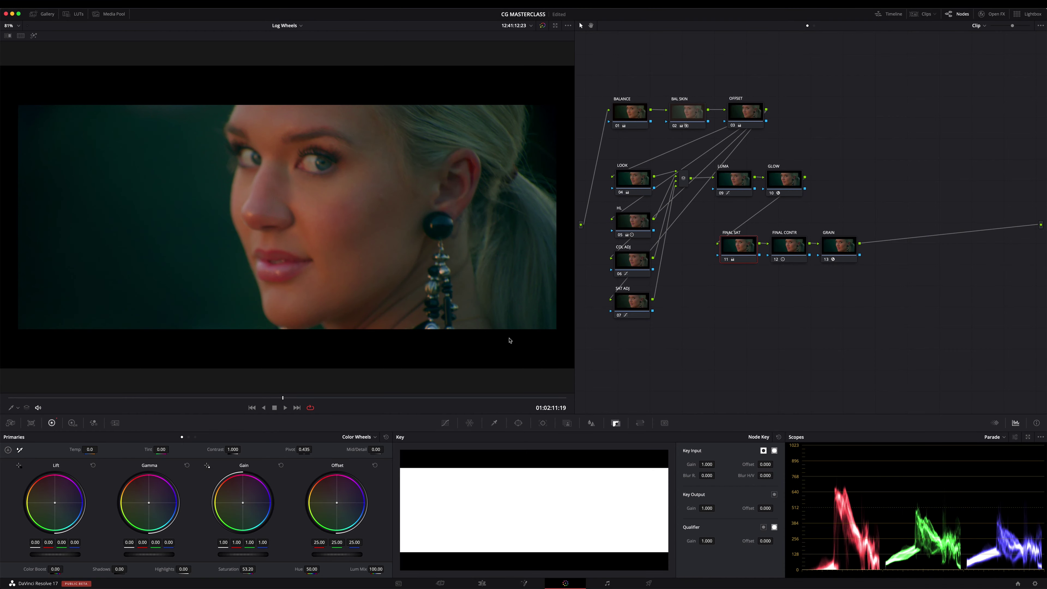
Review the grade across the clip, then show the wide shot full screen.
mouse_move(392, 397)
mouse_down()
mouse_move(495, 399)
mouse_move(469, 401)
mouse_up()
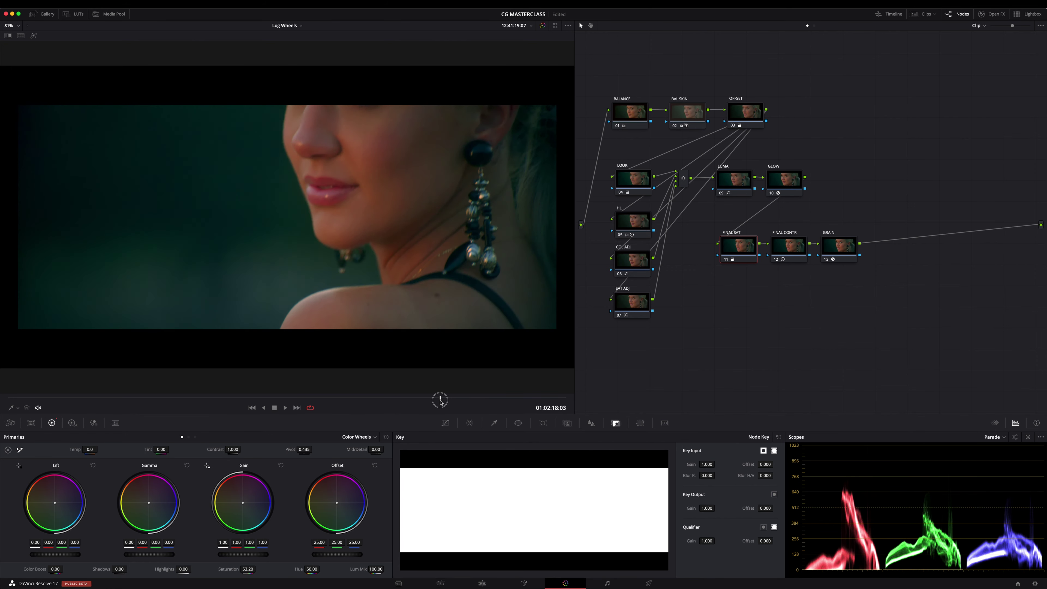
drag(469, 400, 436, 398)
click(158, 398)
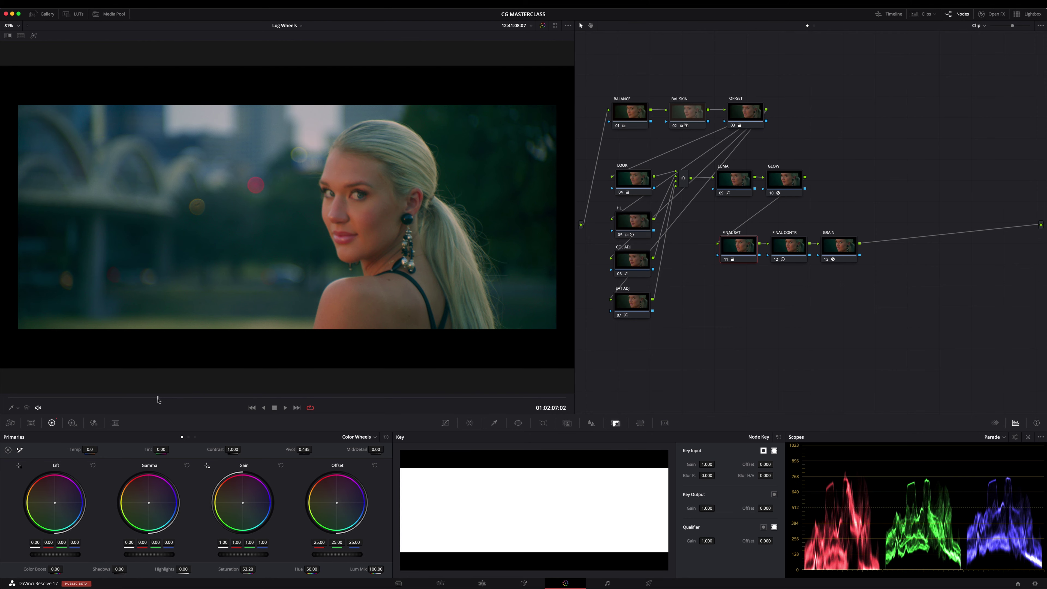
key(super+f)
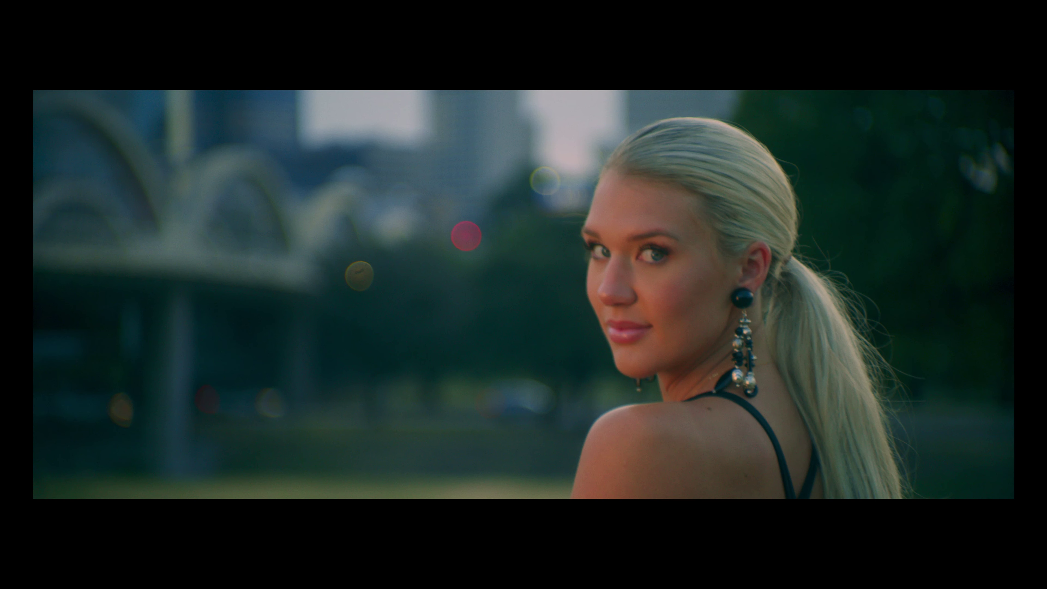